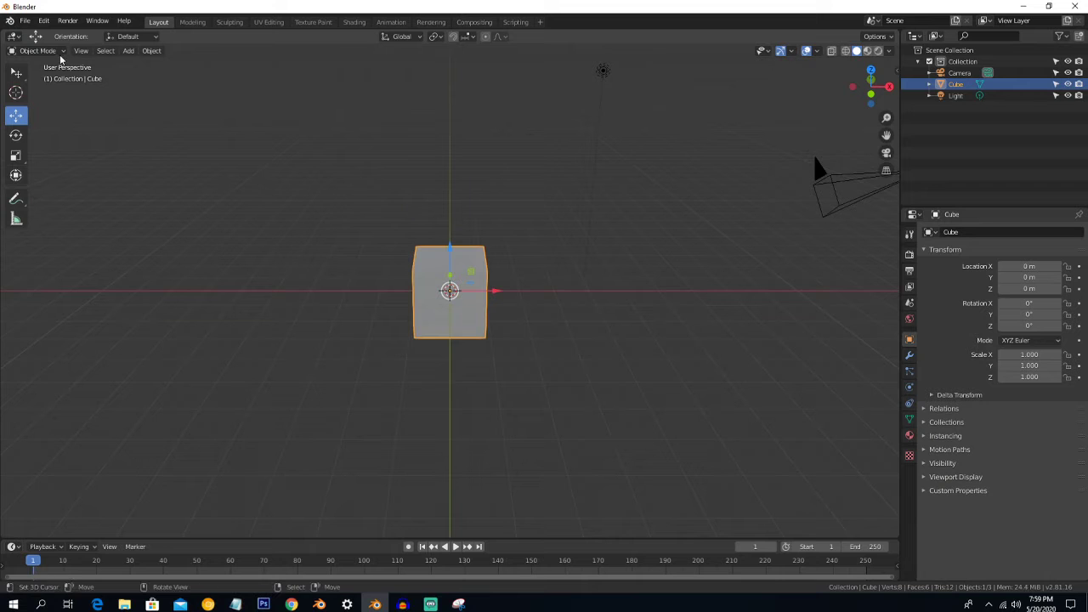
pyautogui.moveTo(480, 320); pyautogui.dragTo(478, 298, button='middle')
pyautogui.moveTo(478, 298); pyautogui.dragTo(519, 269)
pyautogui.rightClick(519, 269)
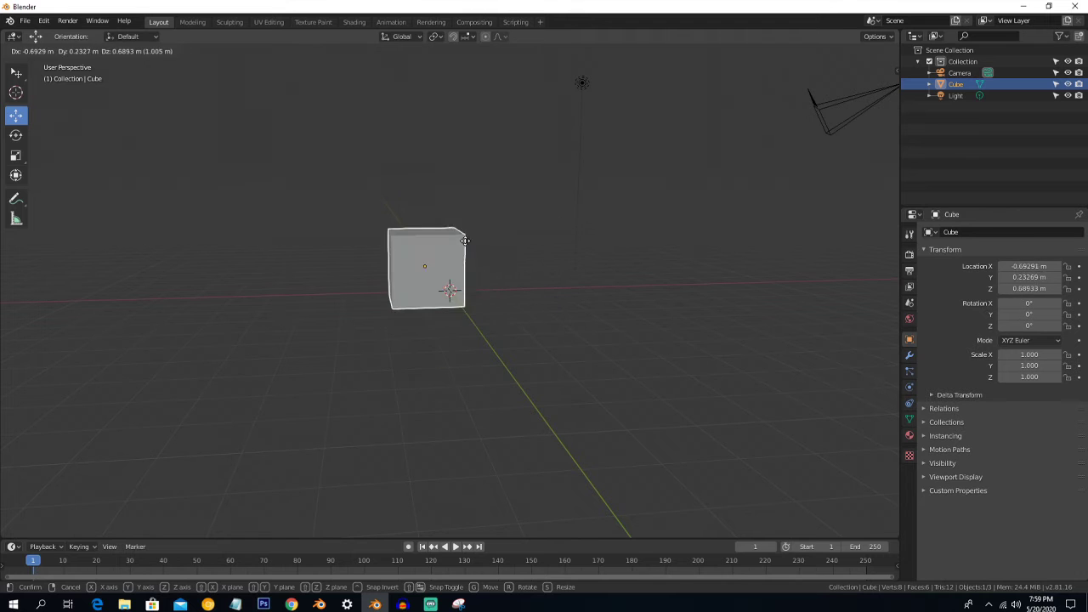
pyautogui.press('KP_1')
pyautogui.moveTo(501, 249); pyautogui.dragTo(504, 253, button='middle')
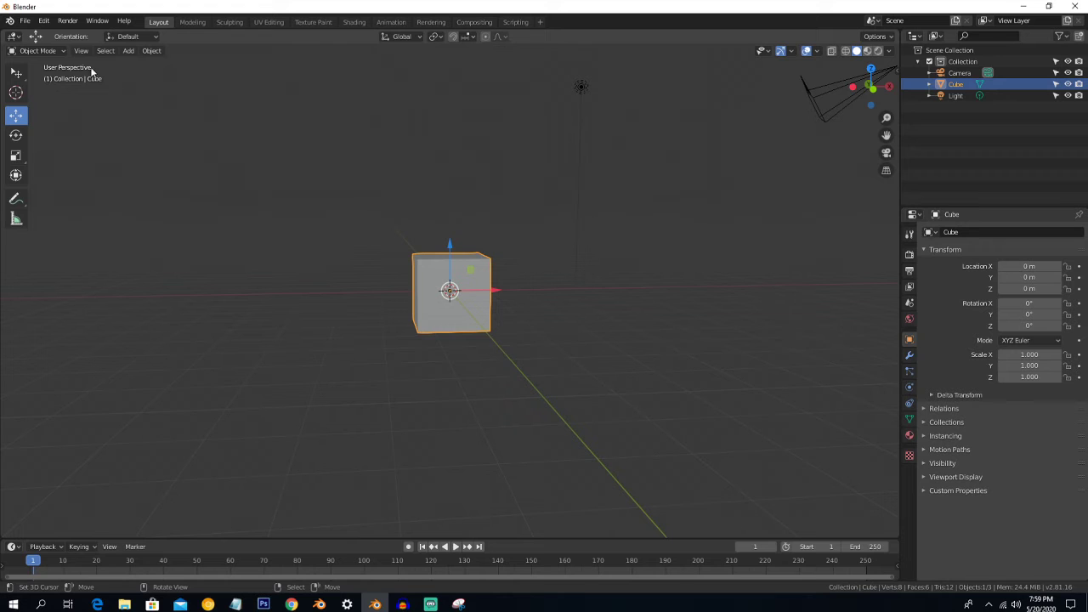
# - Switch the cube to Edit Mode and deselect all of its geometry
pyautogui.click(49, 53)
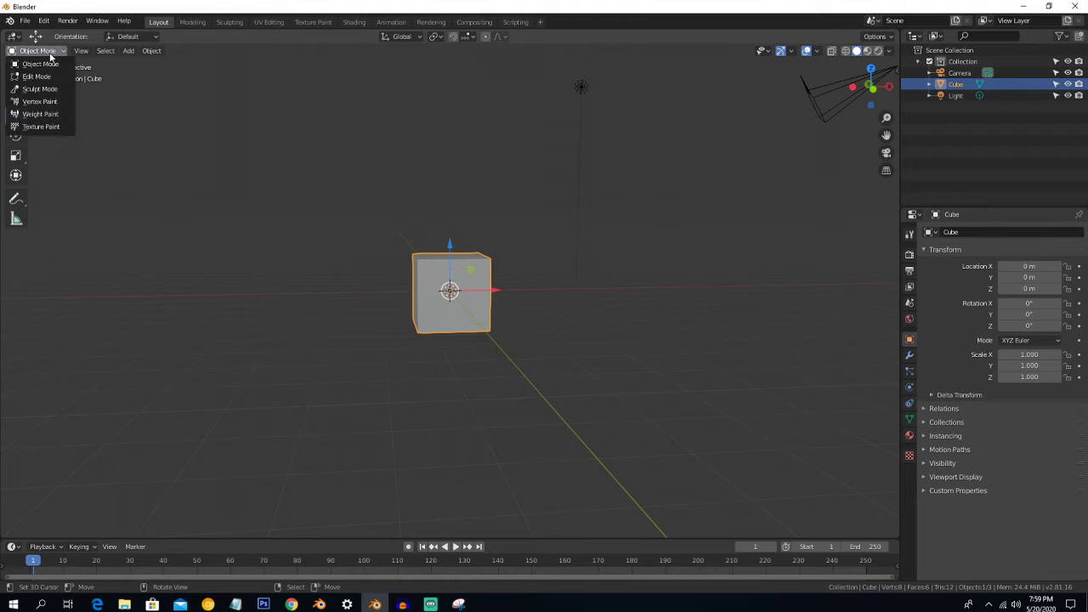
pyautogui.click(38, 77)
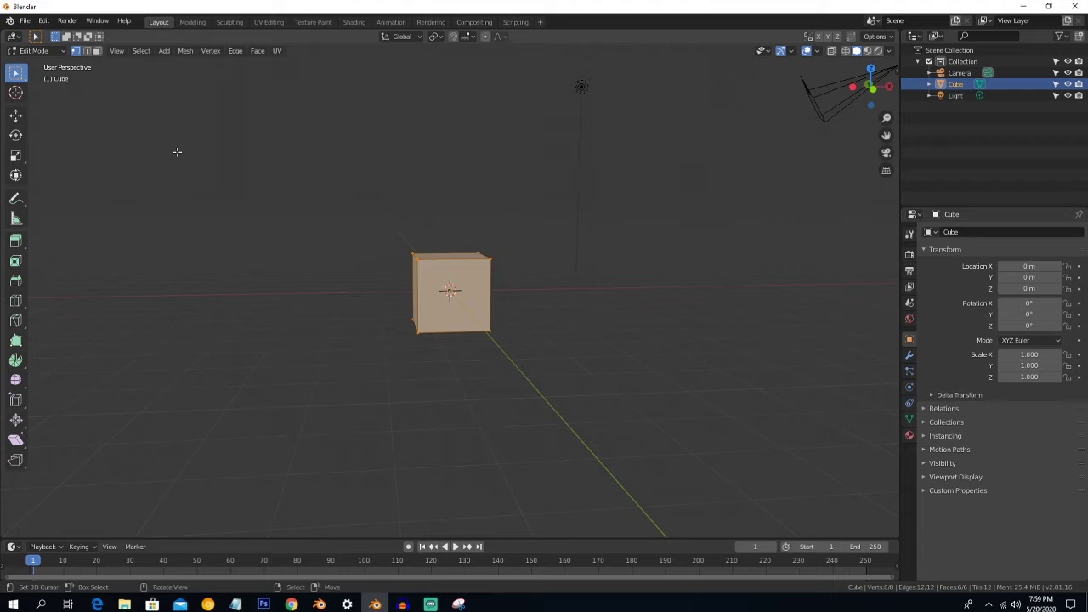
pyautogui.moveTo(313, 188); pyautogui.dragTo(311, 190, button='middle')
pyautogui.hotkey('alt', 'a')
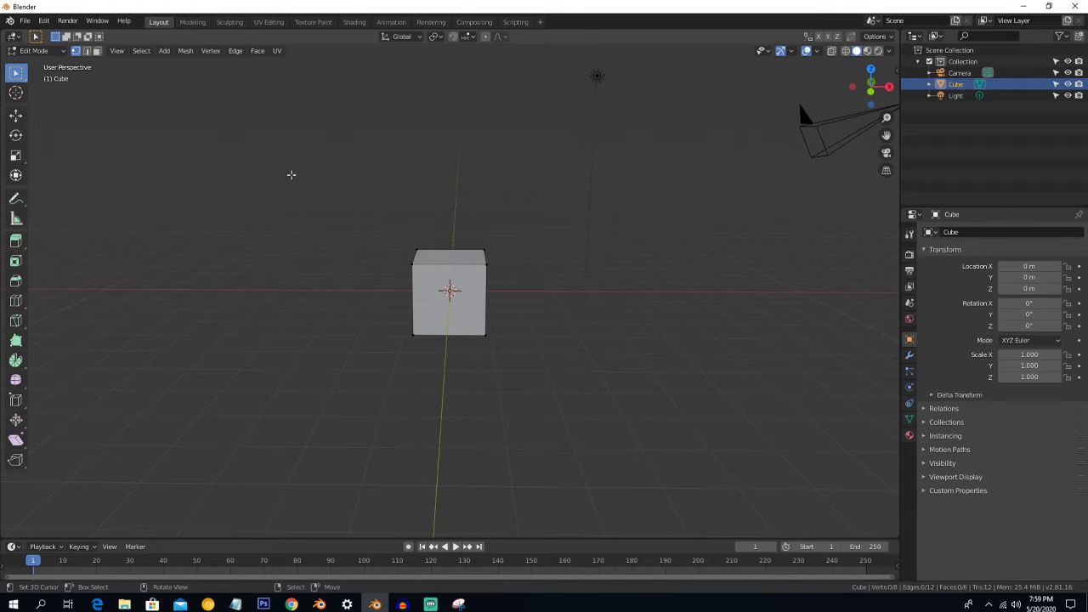
# - Box-select the cube's visible vertices from several viewing angles
pyautogui.moveTo(289, 165); pyautogui.dragTo(572, 387)
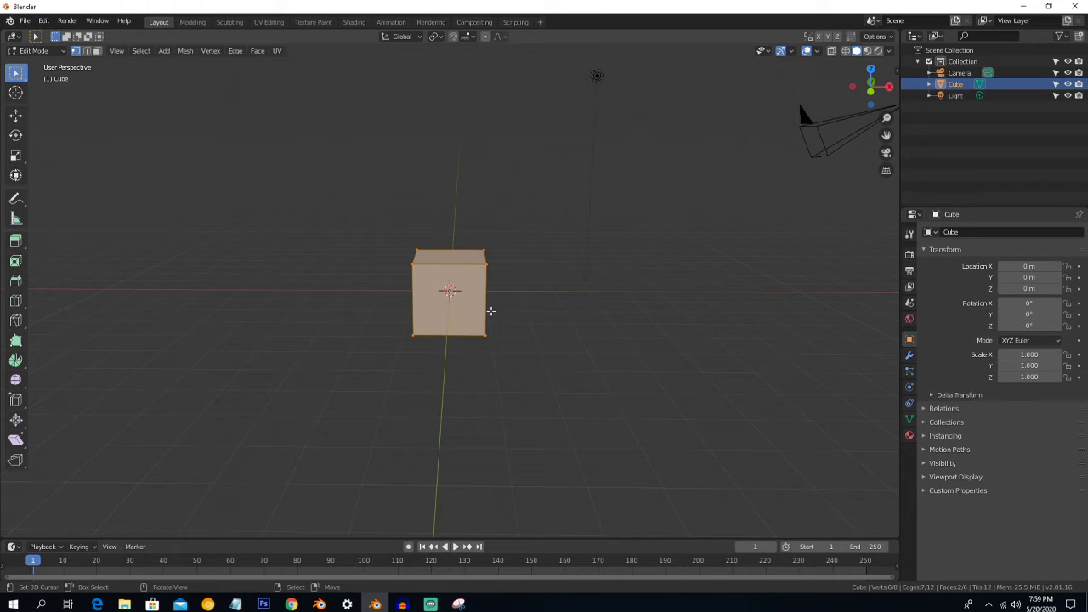
pyautogui.moveTo(269, 182); pyautogui.dragTo(596, 401)
pyautogui.moveTo(300, 177); pyautogui.dragTo(600, 379)
pyautogui.moveTo(326, 199); pyautogui.dragTo(365, 196, button='middle')
pyautogui.moveTo(317, 188); pyautogui.dragTo(507, 396)
pyautogui.moveTo(366, 311); pyautogui.dragTo(477, 309, button='middle')
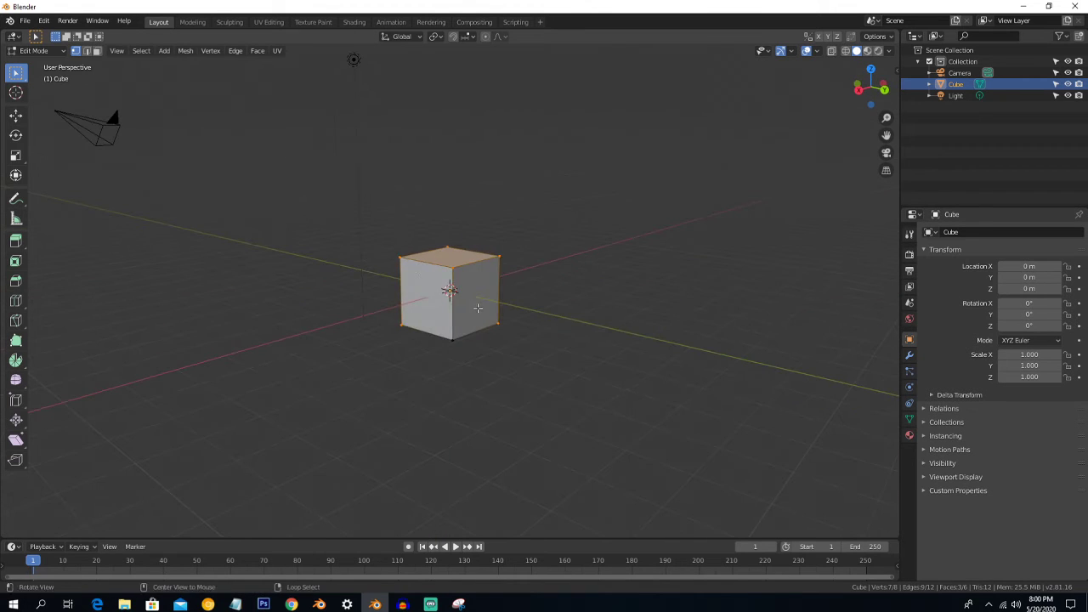
pyautogui.moveTo(398, 244); pyautogui.dragTo(609, 381)
pyautogui.moveTo(389, 280); pyautogui.dragTo(332, 285, button='middle')
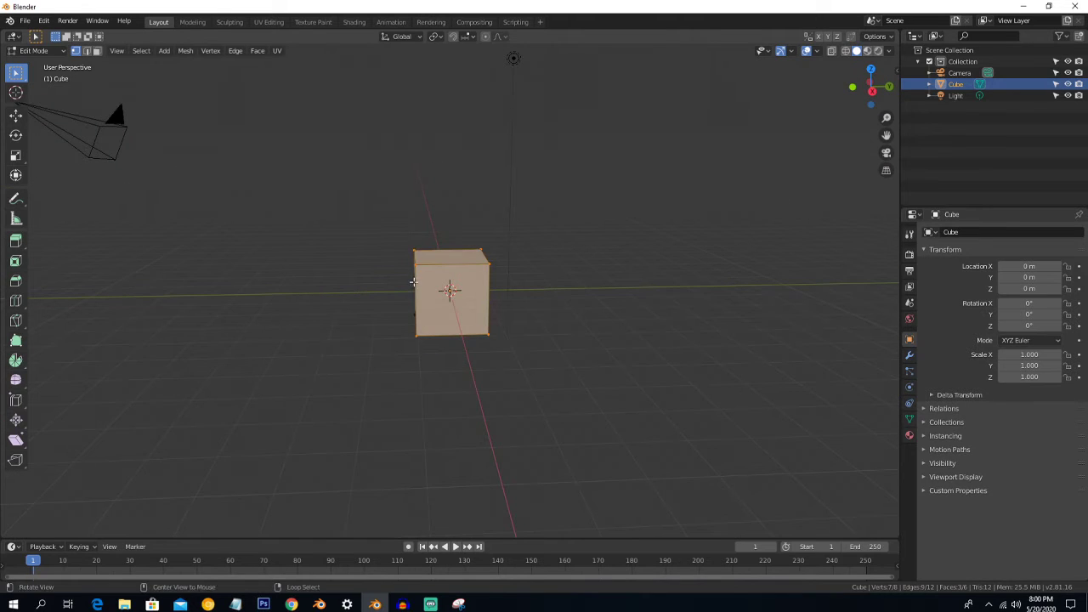
# - Place the 3D cursor at various points around the cube, finishing in the empty space just beside its left side
pyautogui.click(16, 99)
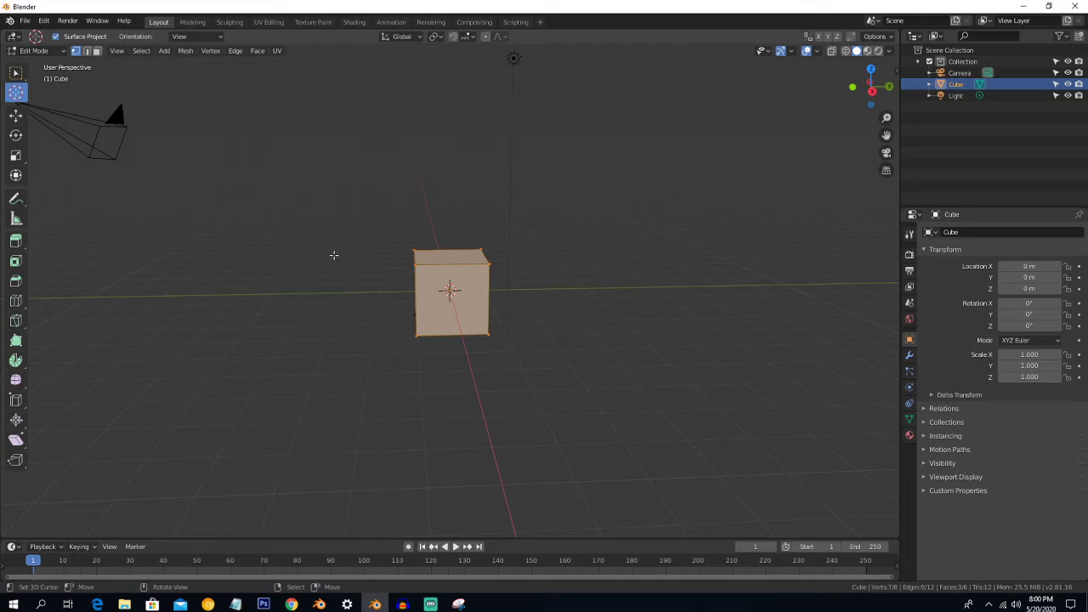
pyautogui.click(420, 158)
pyautogui.click(485, 159)
pyautogui.click(586, 217)
pyautogui.click(589, 269)
pyautogui.click(506, 352)
pyautogui.click(473, 353)
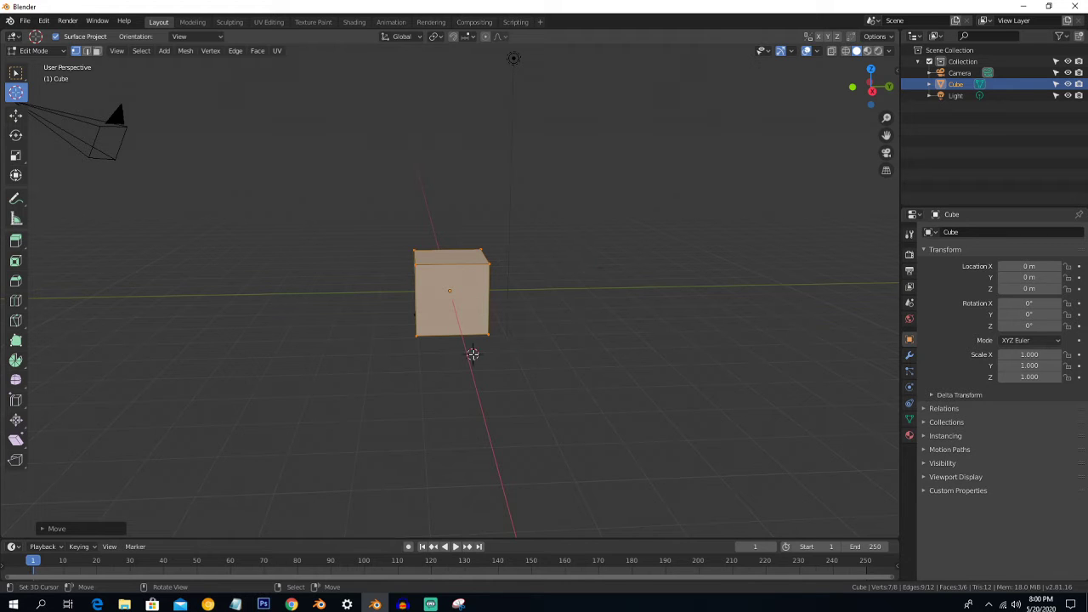
pyautogui.click(415, 329)
pyautogui.click(350, 307)
pyautogui.click(366, 267)
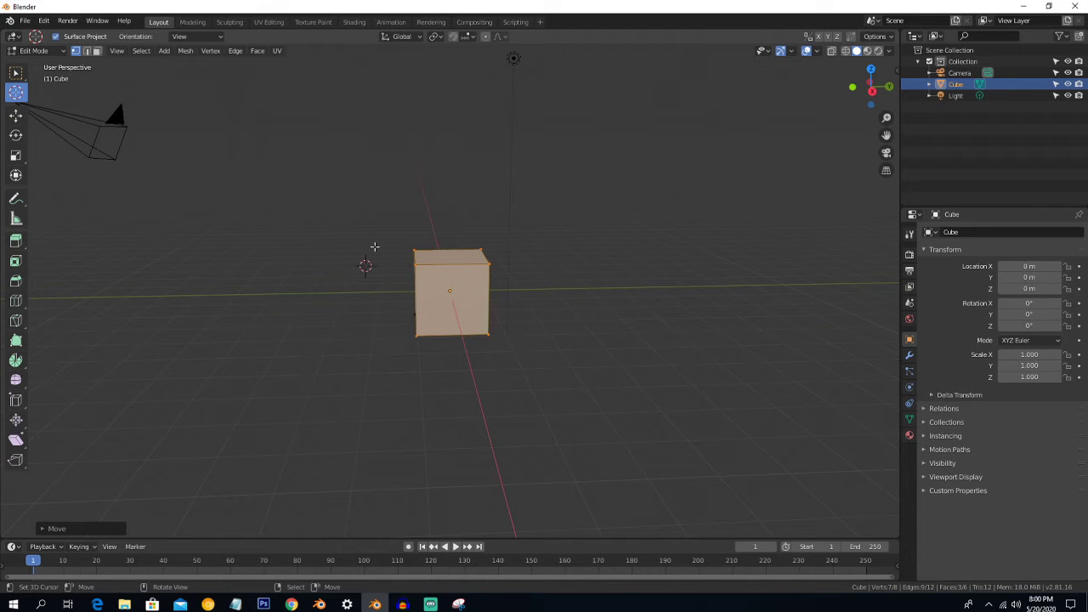
# - Try moving the selected vertices up along the Z axis with the Move tool, and undo the move
pyautogui.click(15, 116)
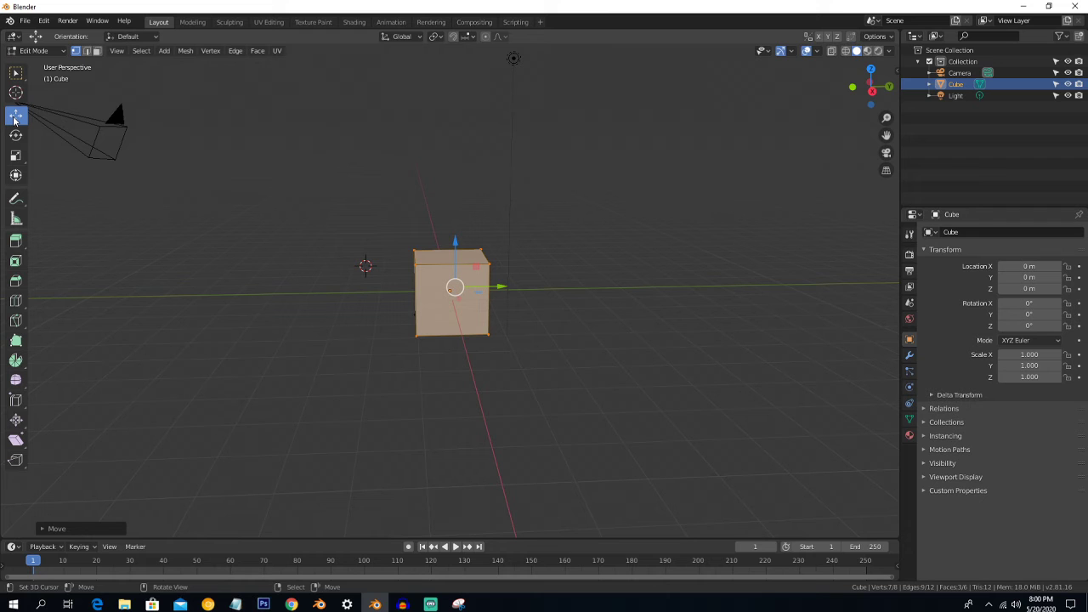
pyautogui.moveTo(453, 253); pyautogui.dragTo(467, 243)
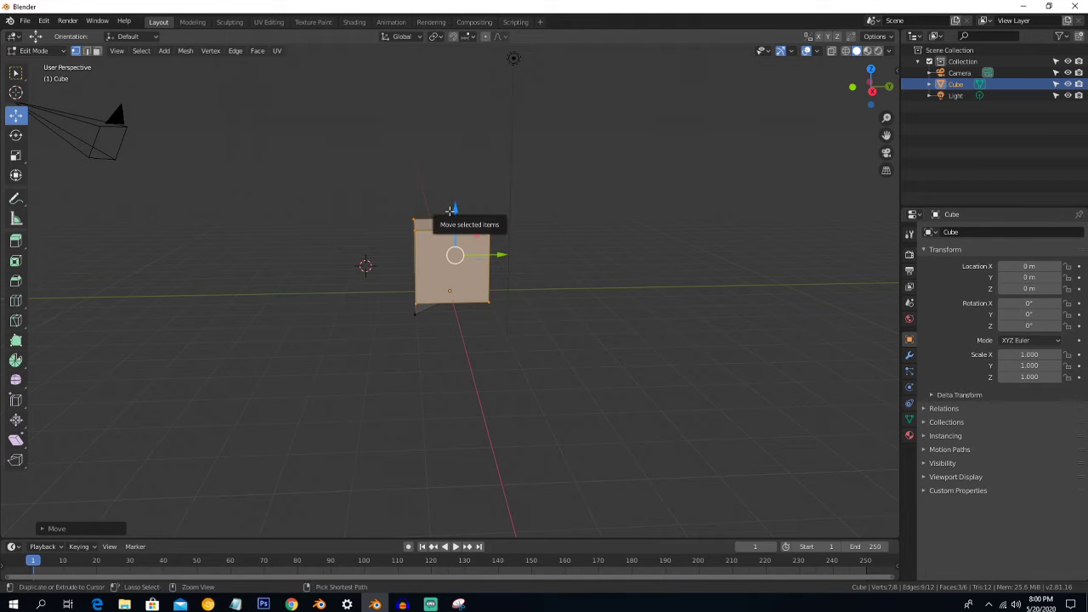
pyautogui.hotkey('ctrl', 'z')
# - Try rotating the selected vertices around the X axis with the Rotate tool, and undo the rotation
pyautogui.click(17, 137)
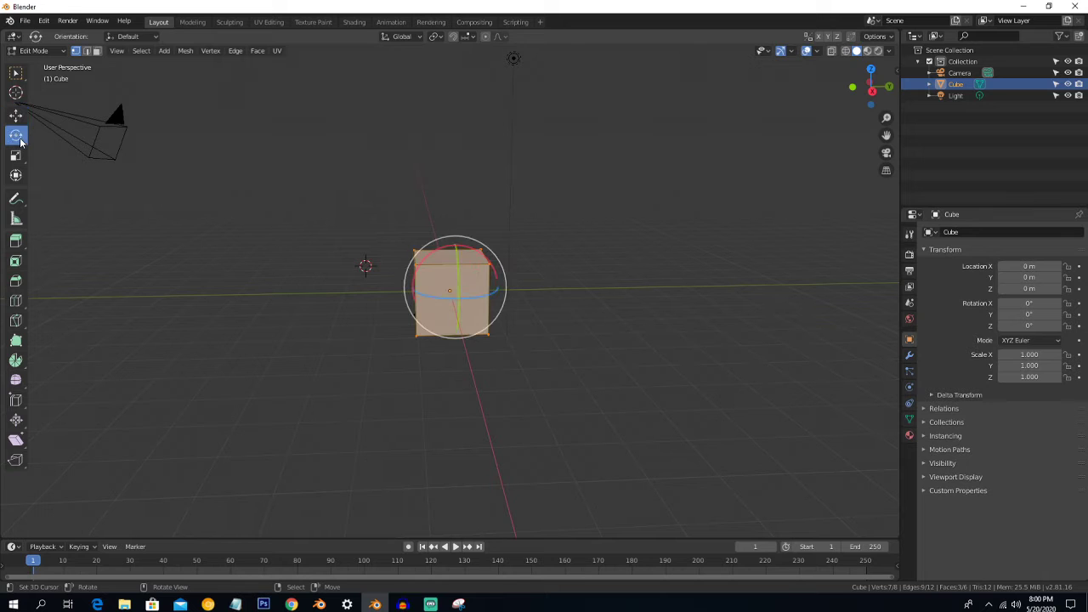
pyautogui.moveTo(470, 251)
pyautogui.mouseDown()
pyautogui.moveTo(503, 263)
pyautogui.moveTo(460, 247)
pyautogui.mouseUp()
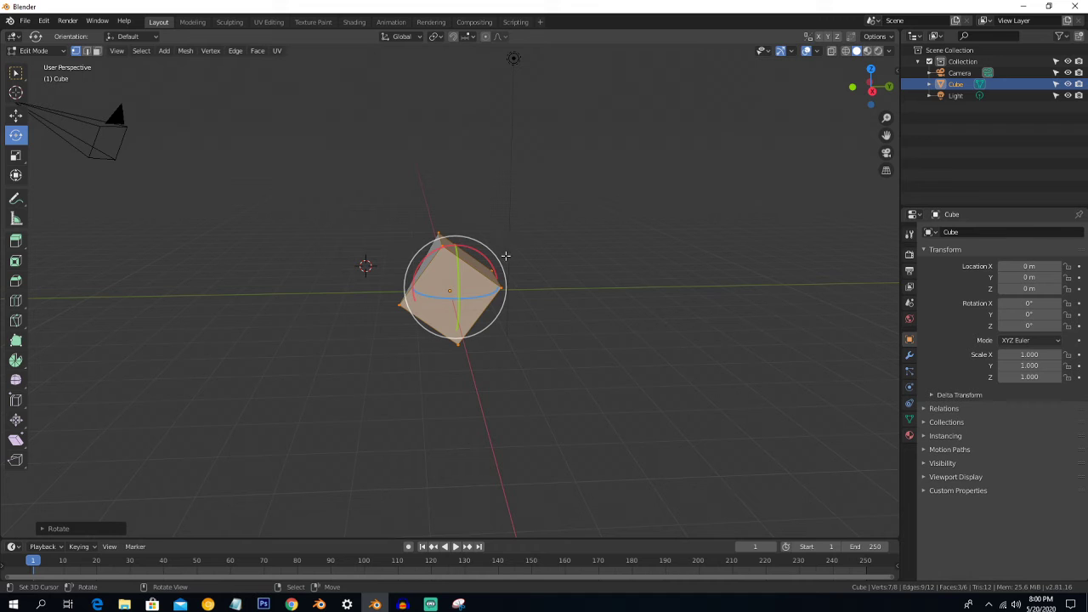
pyautogui.hotkey('ctrl', 'z')
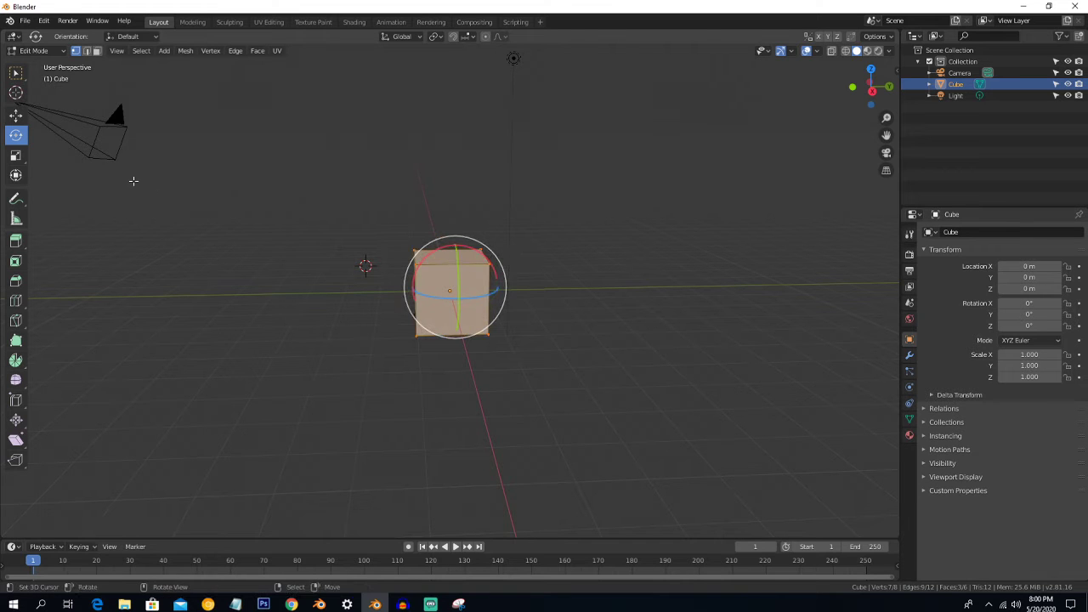
# - Try stretching the selected vertices along the Z axis with the Scale tool, and undo the scaling
pyautogui.click(17, 161)
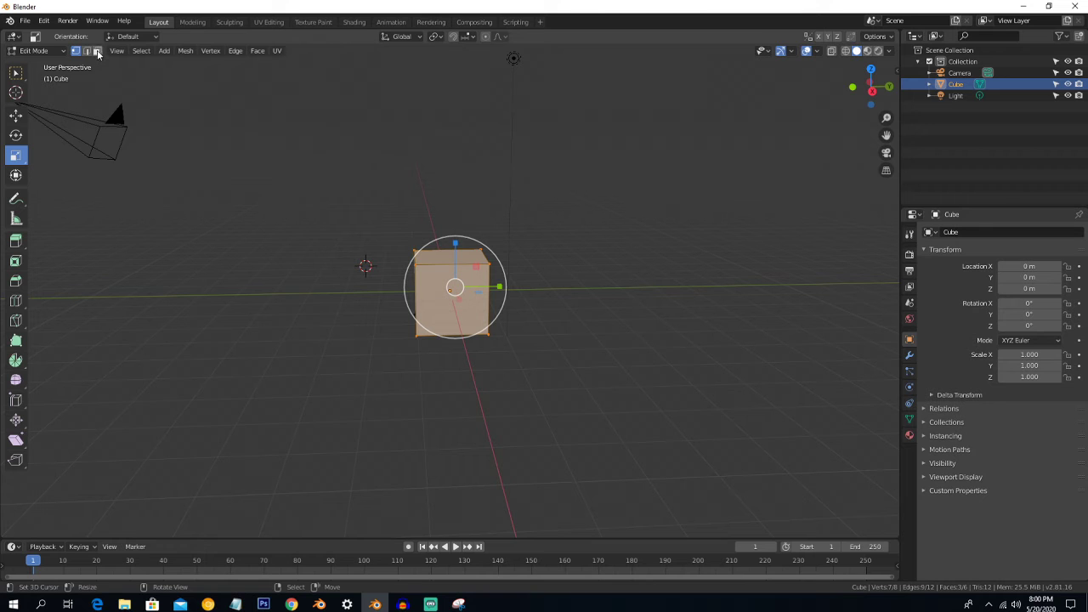
pyautogui.moveTo(456, 259); pyautogui.dragTo(454, 241)
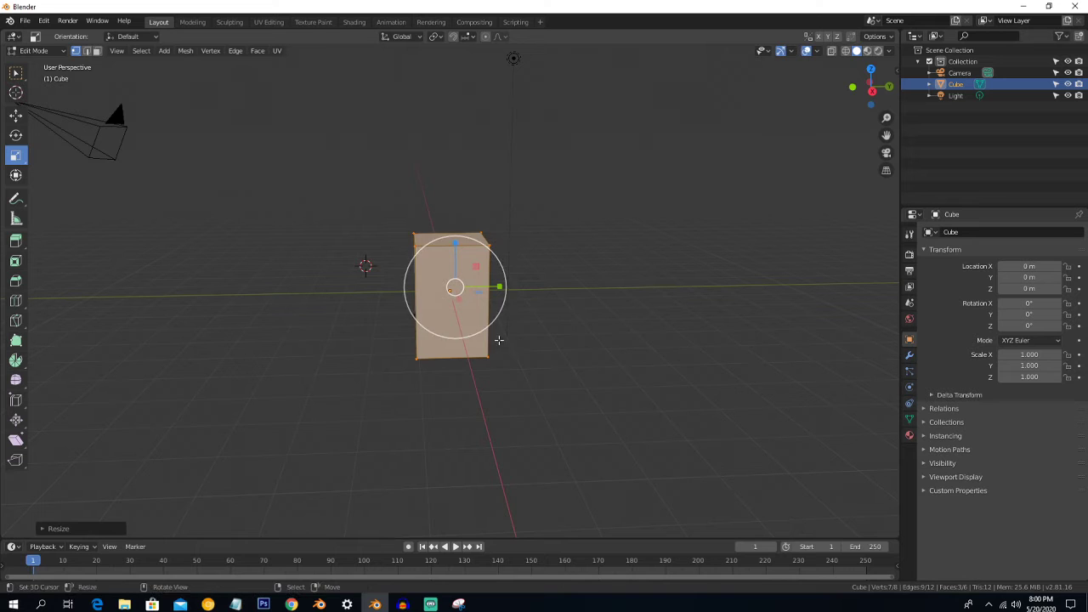
pyautogui.moveTo(457, 244); pyautogui.dragTo(460, 250)
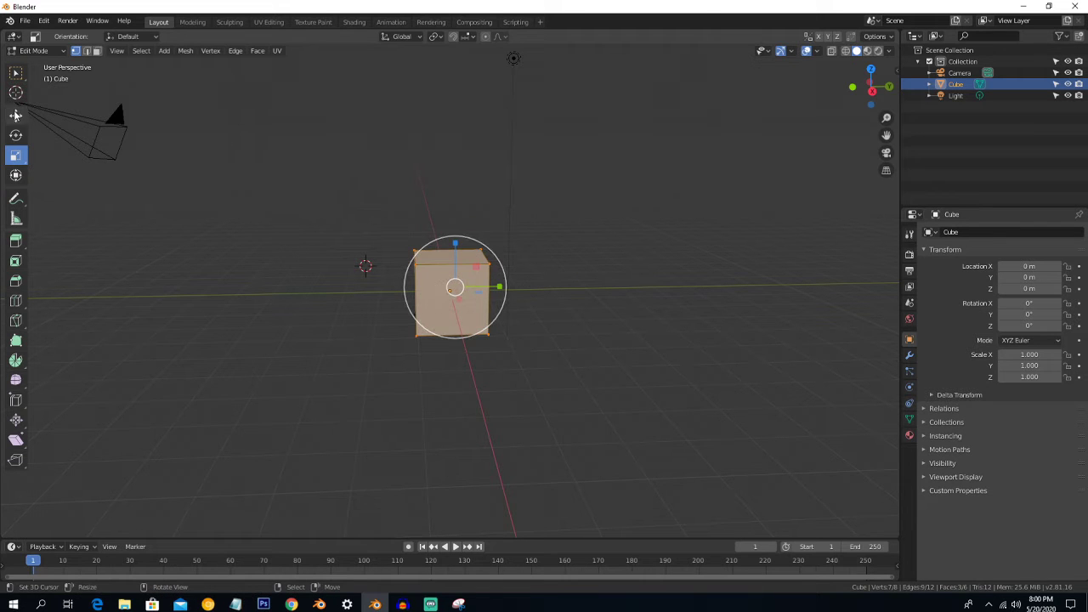
# - Box-select the cube's remaining vertex and raise the whole mesh about 0.53 m along Z with the Transform tool
pyautogui.click(15, 176)
pyautogui.moveTo(338, 243); pyautogui.dragTo(376, 246, button='middle')
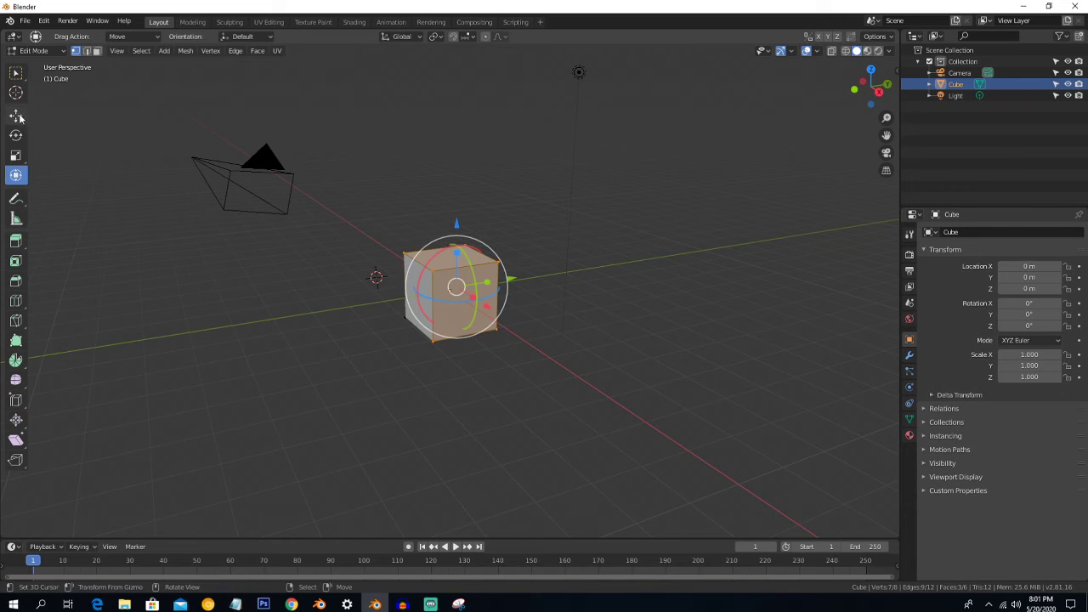
pyautogui.moveTo(389, 252); pyautogui.dragTo(366, 265, button='middle')
pyautogui.press('b')
pyautogui.moveTo(367, 267); pyautogui.dragTo(435, 369)
pyautogui.moveTo(448, 347); pyautogui.dragTo(451, 224, button='middle')
pyautogui.moveTo(451, 224); pyautogui.dragTo(450, 200)
pyautogui.moveTo(450, 200); pyautogui.dragTo(452, 229, button='middle')
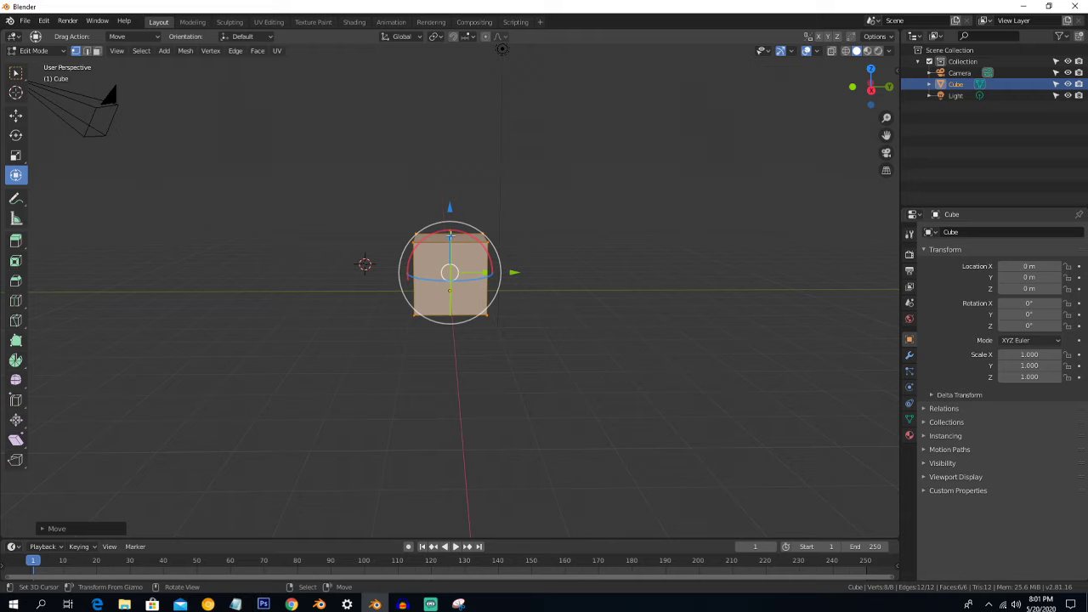
# - Stretch the mesh to about twice its height along Z and tilt it clockwise around the X axis
pyautogui.moveTo(450, 235); pyautogui.dragTo(455, 199)
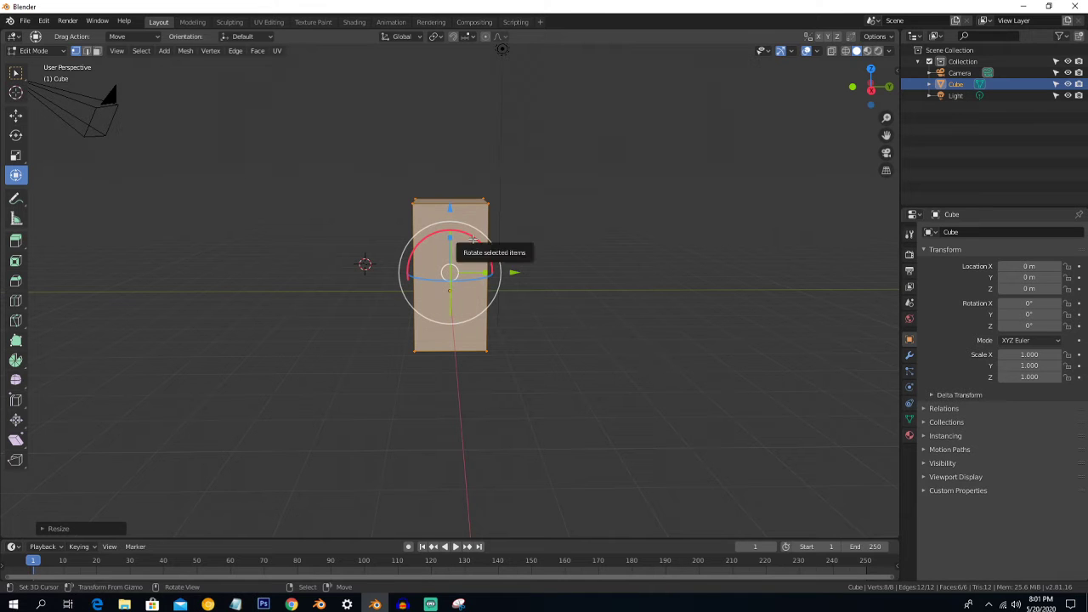
pyautogui.moveTo(473, 239); pyautogui.dragTo(503, 263)
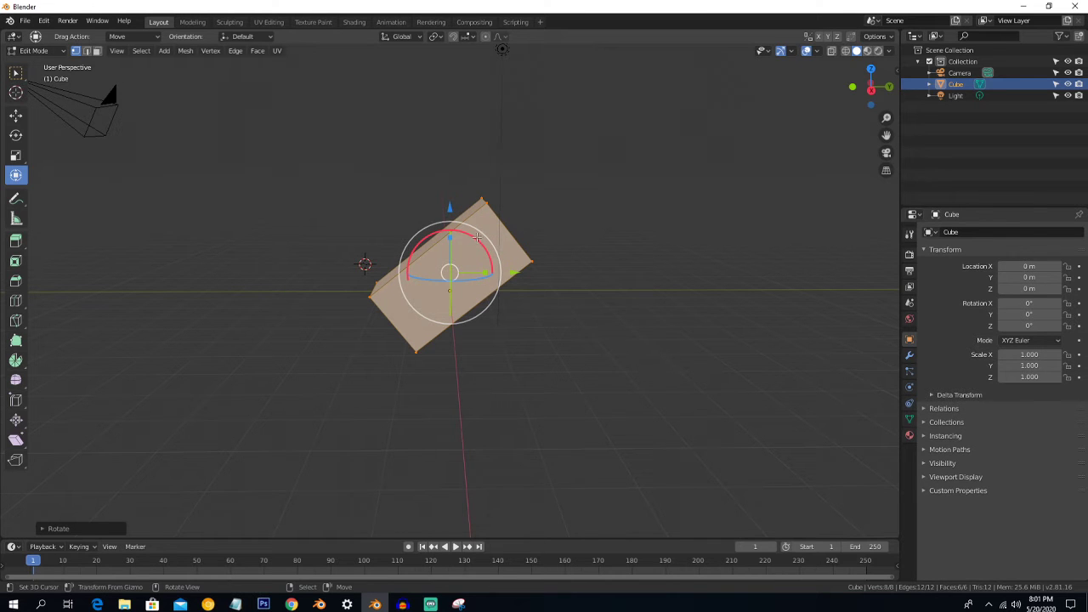
pyautogui.moveTo(470, 237); pyautogui.dragTo(414, 282, button='middle')
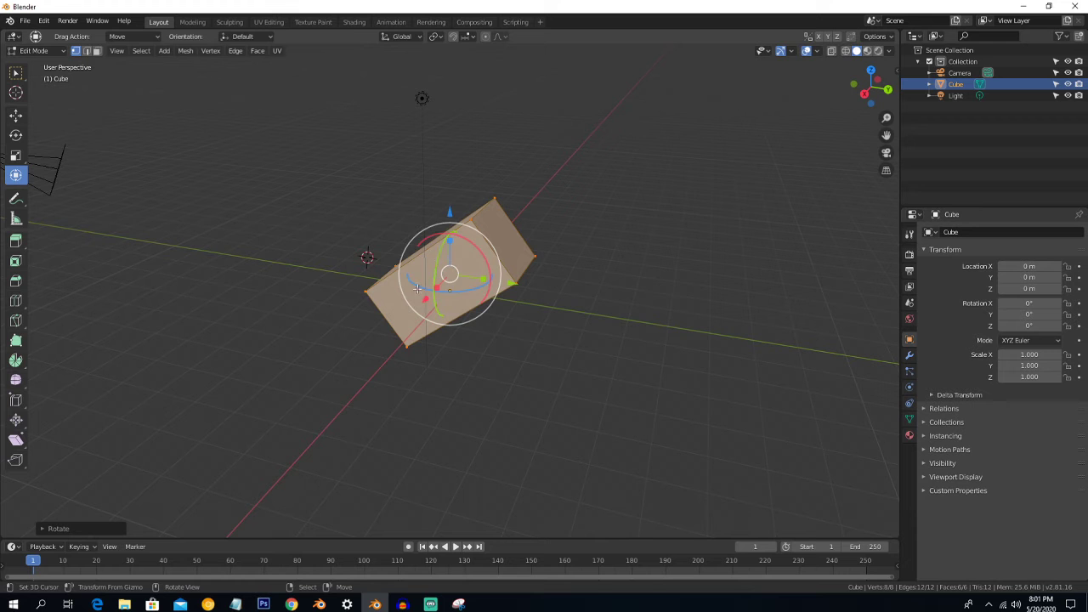
pyautogui.moveTo(478, 310); pyautogui.dragTo(206, 213, button='middle')
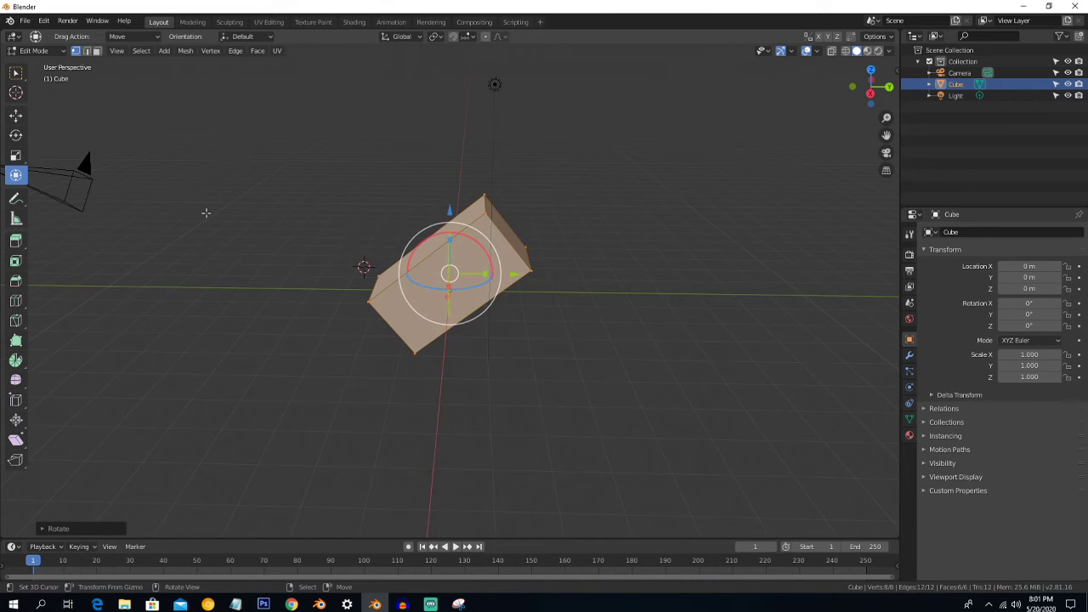
# - Handwrite the word "Notes" above the box with the Annotate tool
pyautogui.click(16, 199)
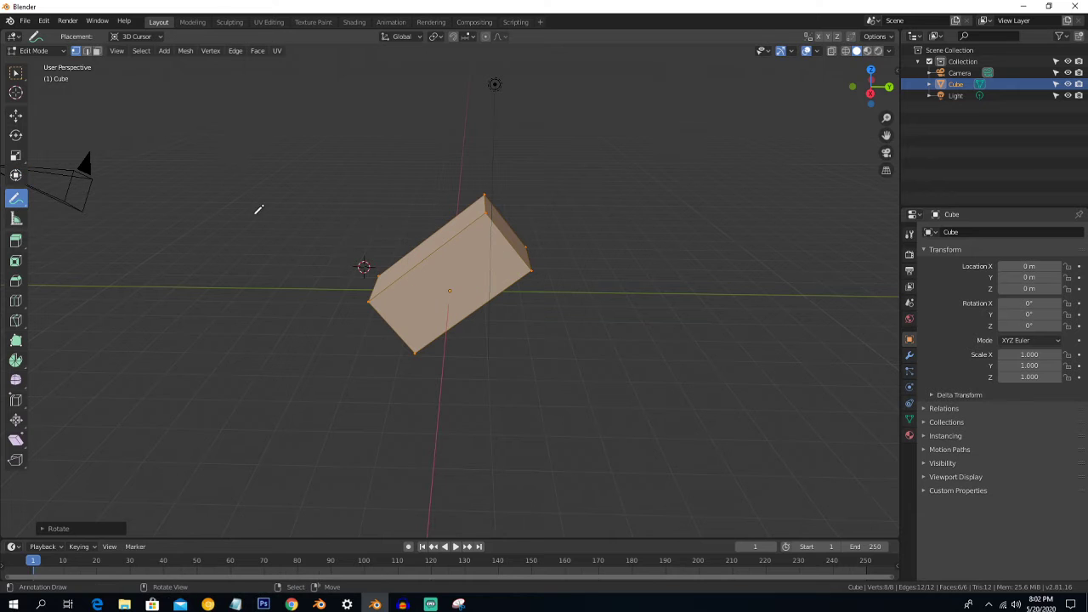
pyautogui.moveTo(260, 211)
pyautogui.mouseDown()
pyautogui.moveTo(301, 167)
pyautogui.moveTo(304, 136)
pyautogui.moveTo(371, 166)
pyautogui.moveTo(389, 146)
pyautogui.moveTo(443, 170)
pyautogui.mouseUp()
pyautogui.moveTo(469, 127)
pyautogui.mouseDown()
pyautogui.moveTo(459, 143)
pyautogui.moveTo(469, 164)
pyautogui.mouseUp()
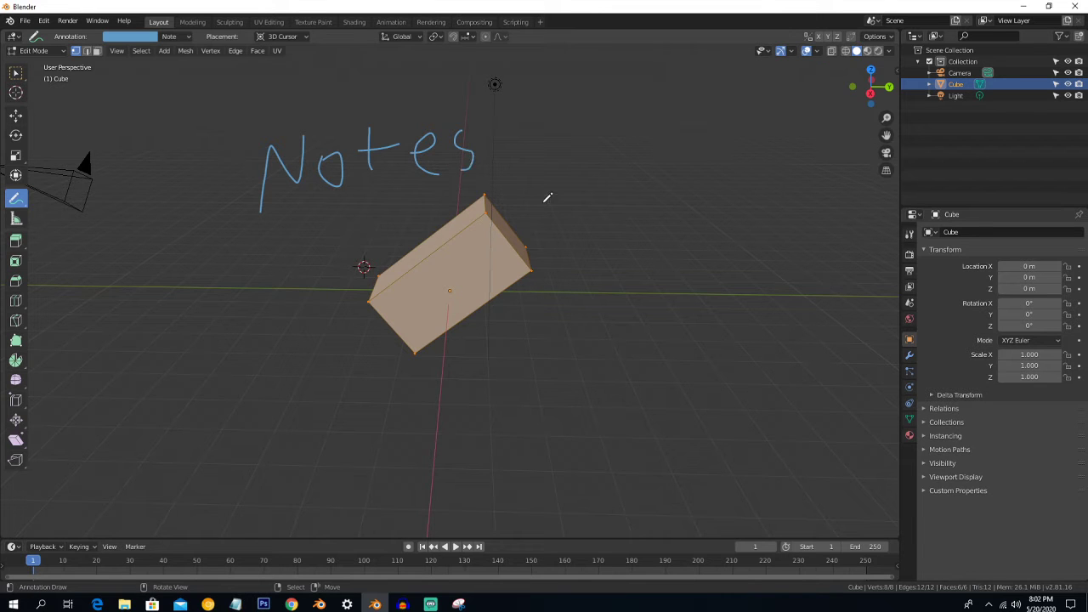
# - Change the color of the handwritten "Notes" annotation to orange
pyautogui.press('n')
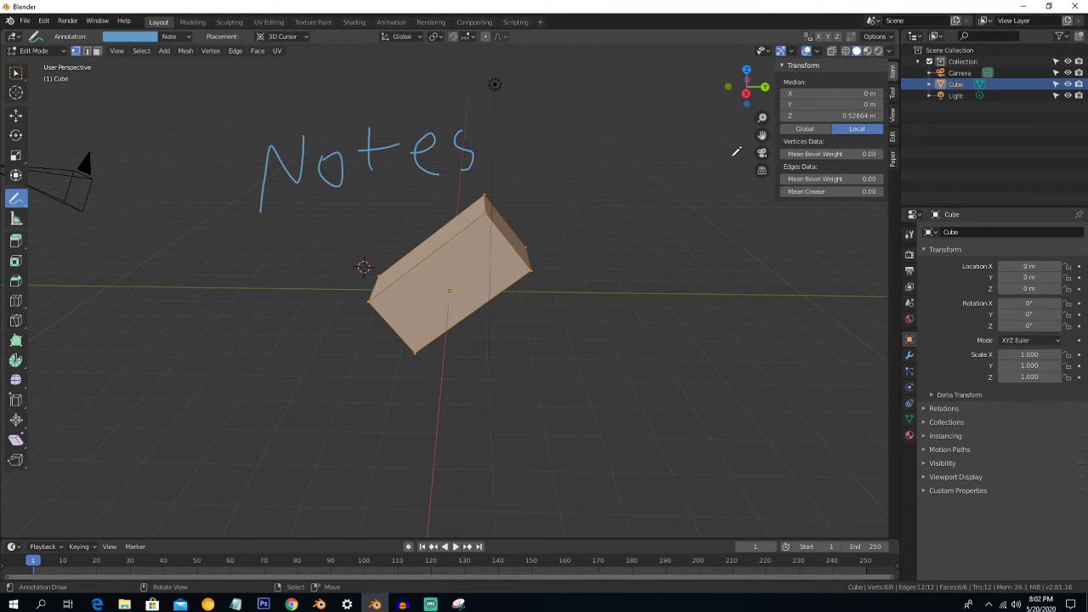
pyautogui.click(893, 94)
pyautogui.click(813, 119)
pyautogui.click(802, 144)
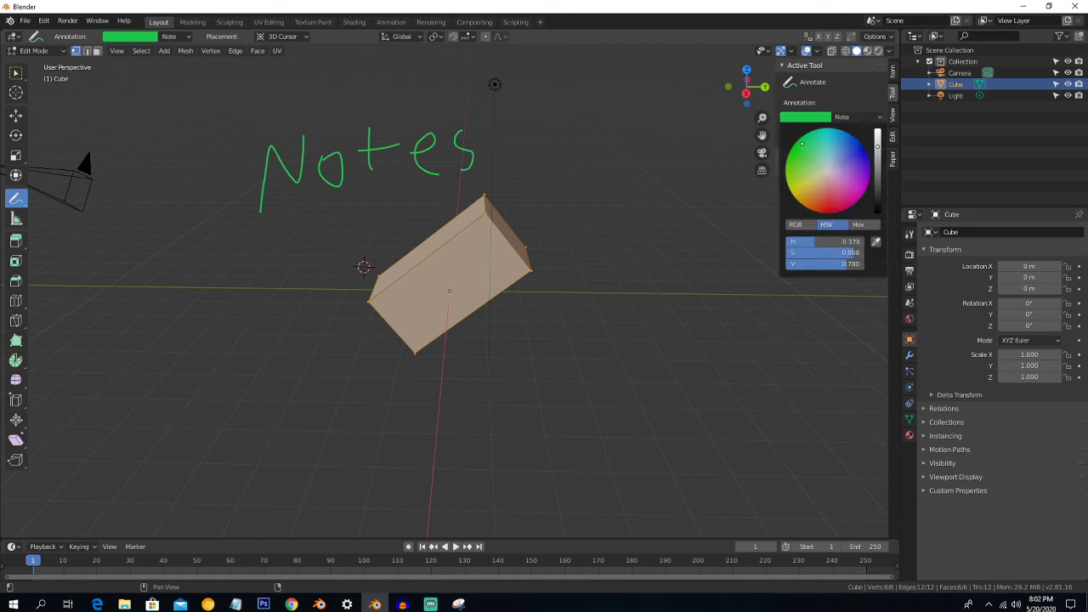
pyautogui.moveTo(844, 162)
pyautogui.mouseDown()
pyautogui.moveTo(842, 183)
pyautogui.moveTo(814, 202)
pyautogui.mouseUp()
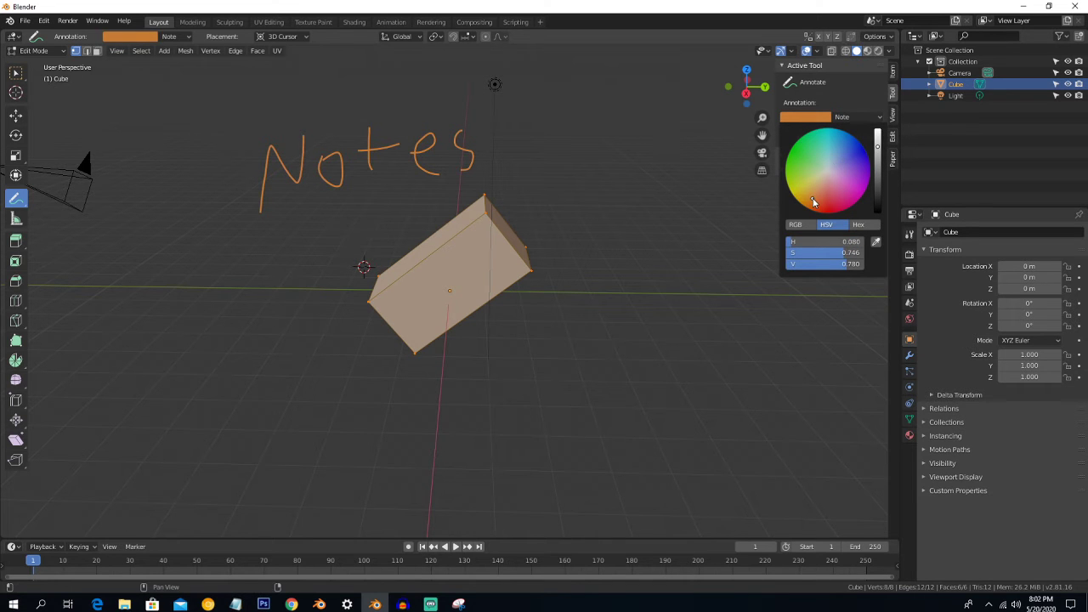
# - Expand the view's collection and annotation settings and delete the "Note" annotation layer
pyautogui.click(893, 137)
pyautogui.click(893, 95)
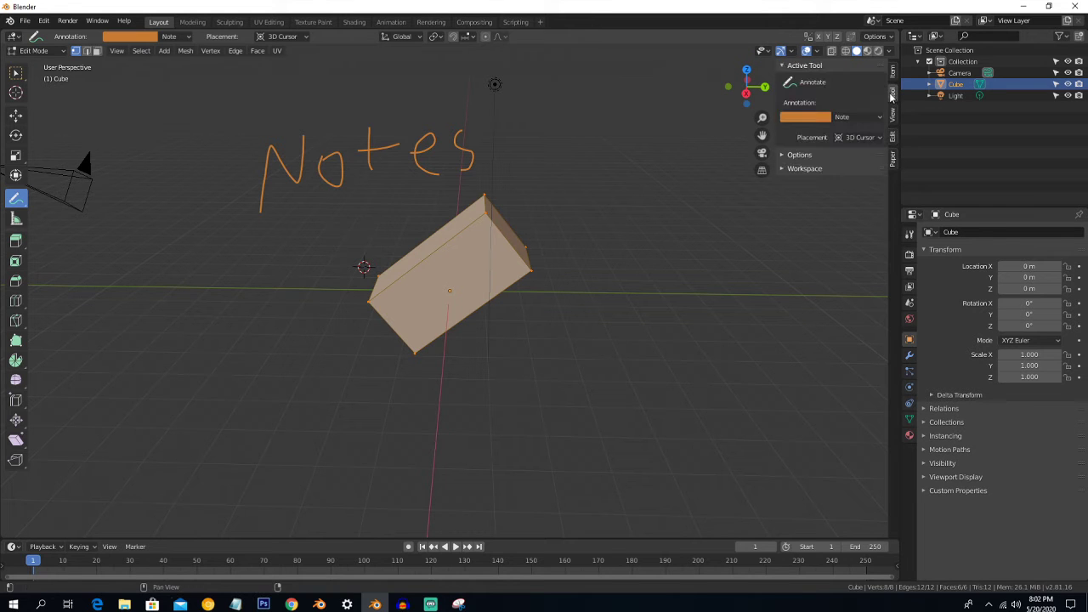
pyautogui.click(894, 114)
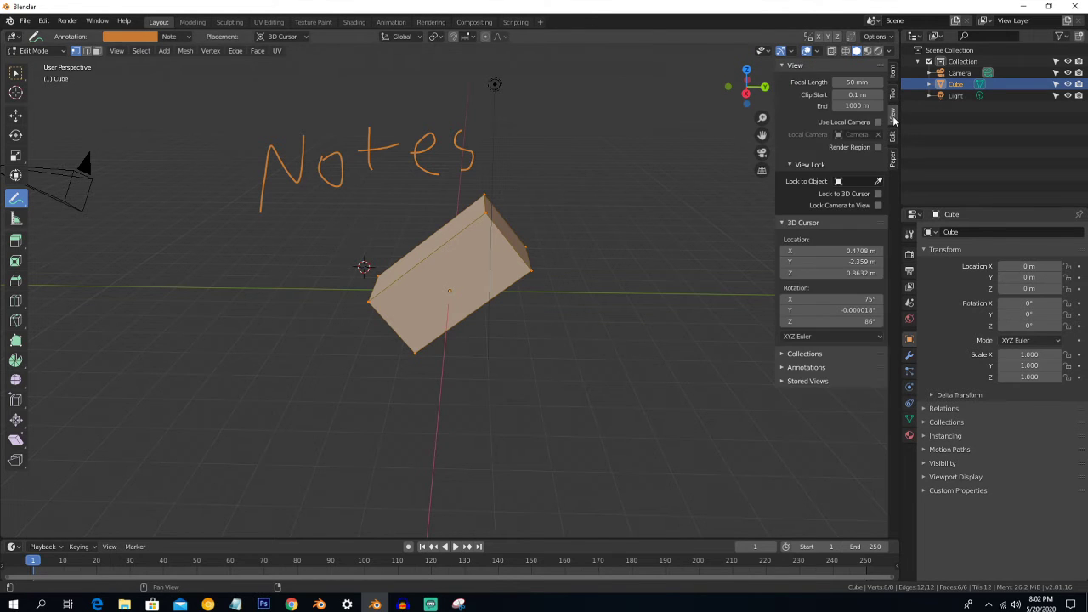
pyautogui.click(829, 354)
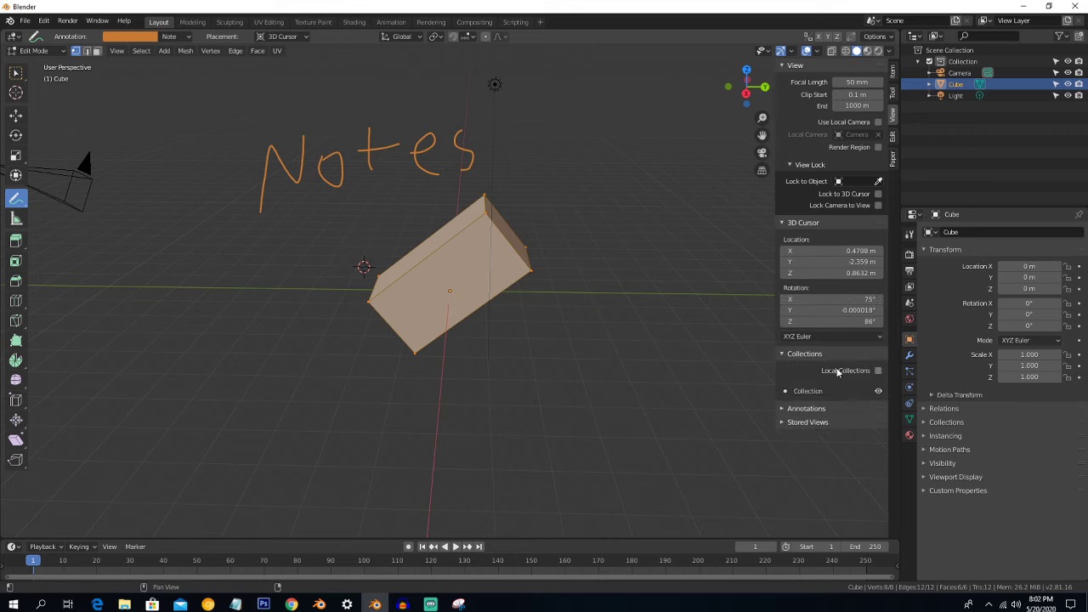
pyautogui.click(831, 410)
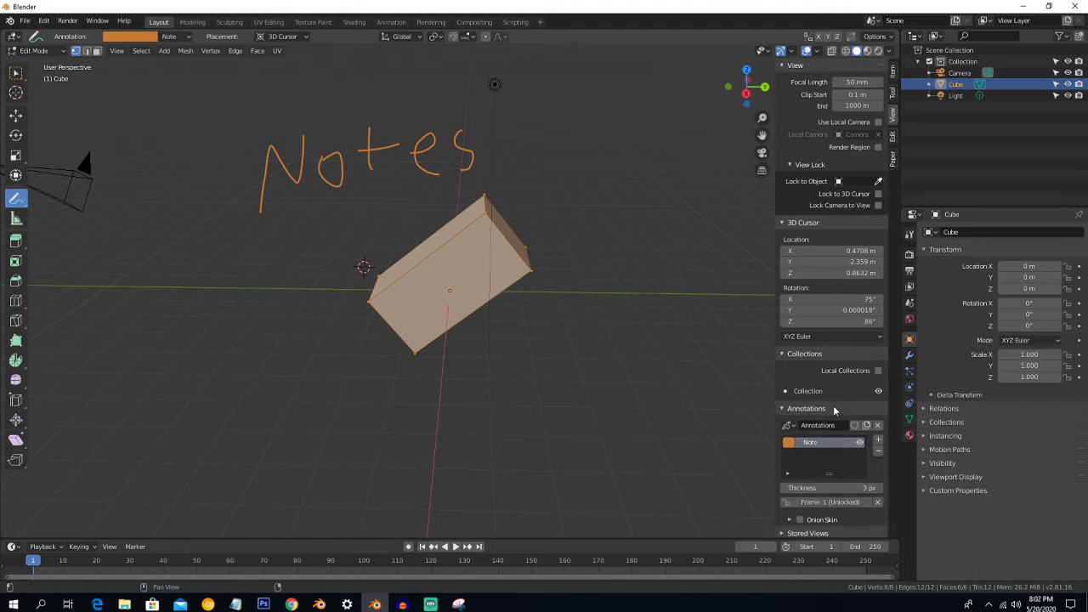
pyautogui.click(880, 456)
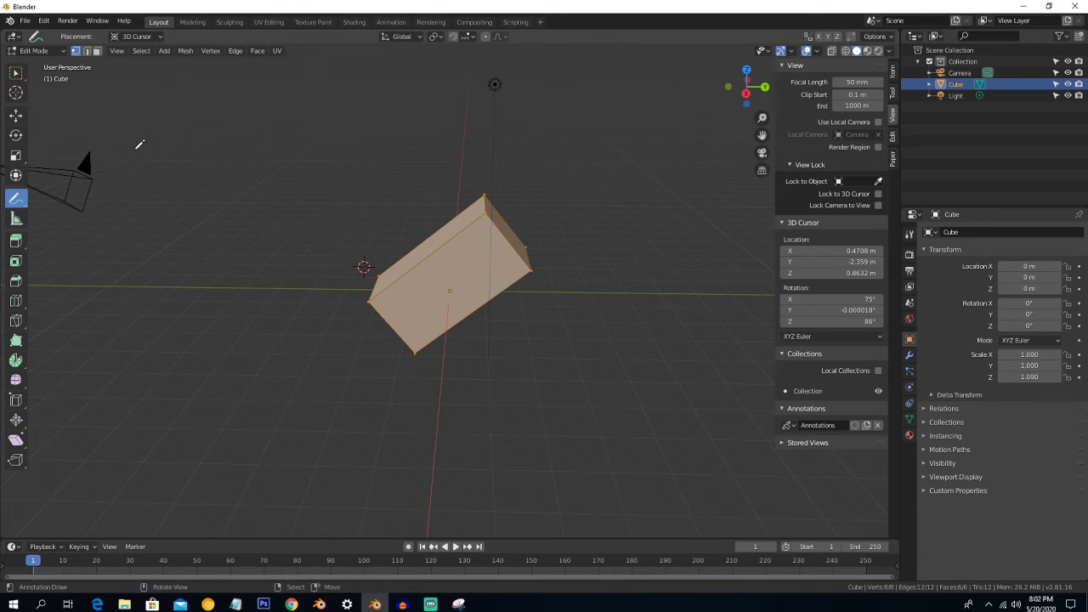
# - Measure the length of the box's long upper front edge with the Measure tool
pyautogui.click(14, 220)
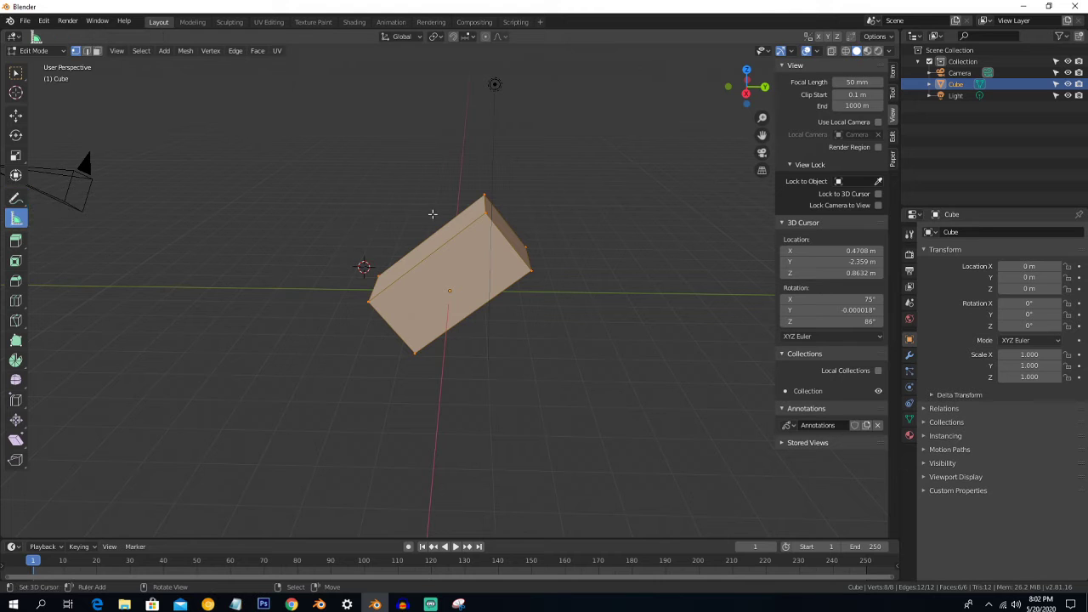
pyautogui.scroll(1, 434, 219)
pyautogui.moveTo(493, 195); pyautogui.dragTo(351, 303)
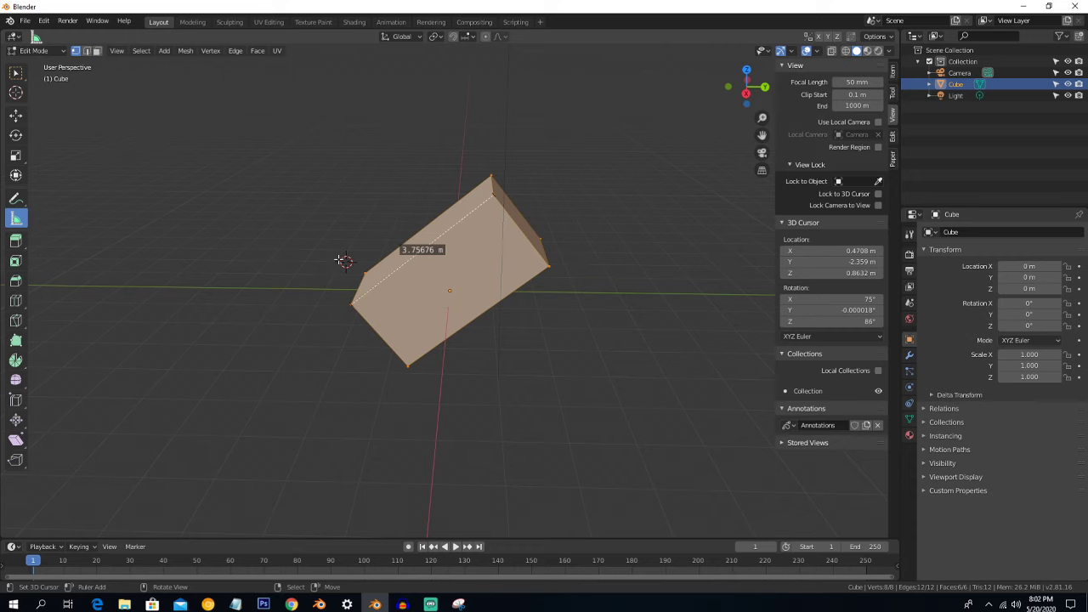
pyautogui.moveTo(456, 255); pyautogui.dragTo(463, 253)
pyautogui.keyDown('shift'); pyautogui.rightClick(475, 248); pyautogui.keyUp('shift')
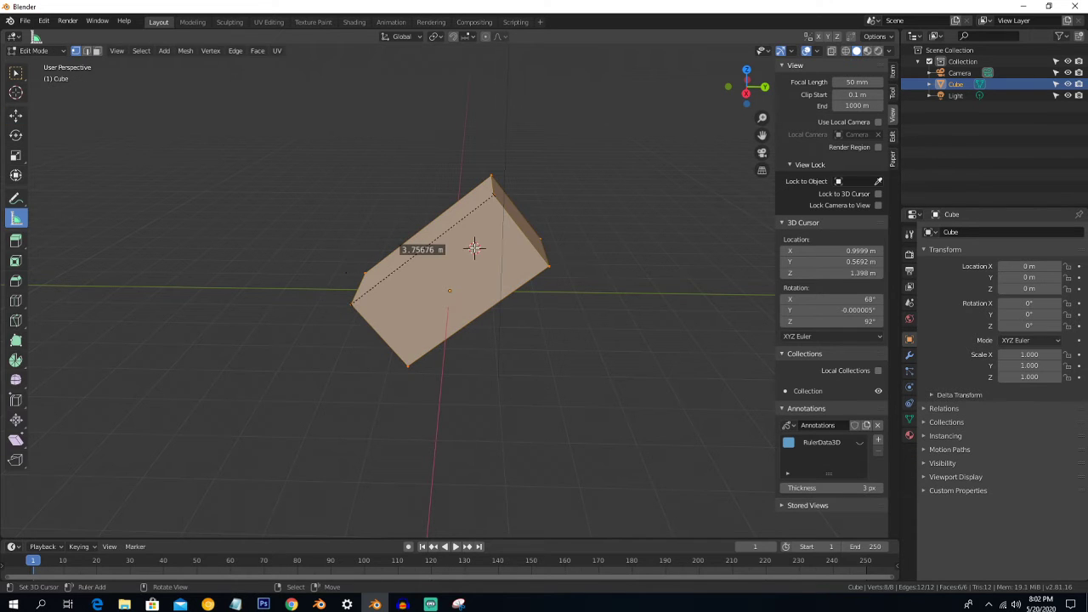
# - Switch to face selection and extrude the box's upper end face outward along its normal with Extrude Region
pyautogui.click(16, 243)
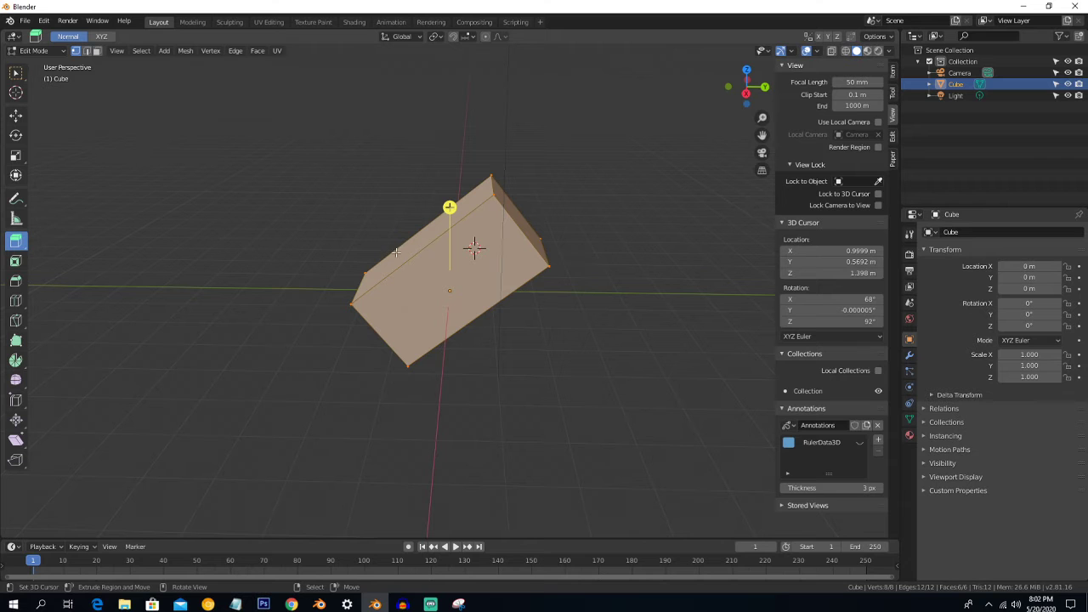
pyautogui.moveTo(503, 257); pyautogui.dragTo(501, 233)
pyautogui.press('Escape')
pyautogui.click(501, 225)
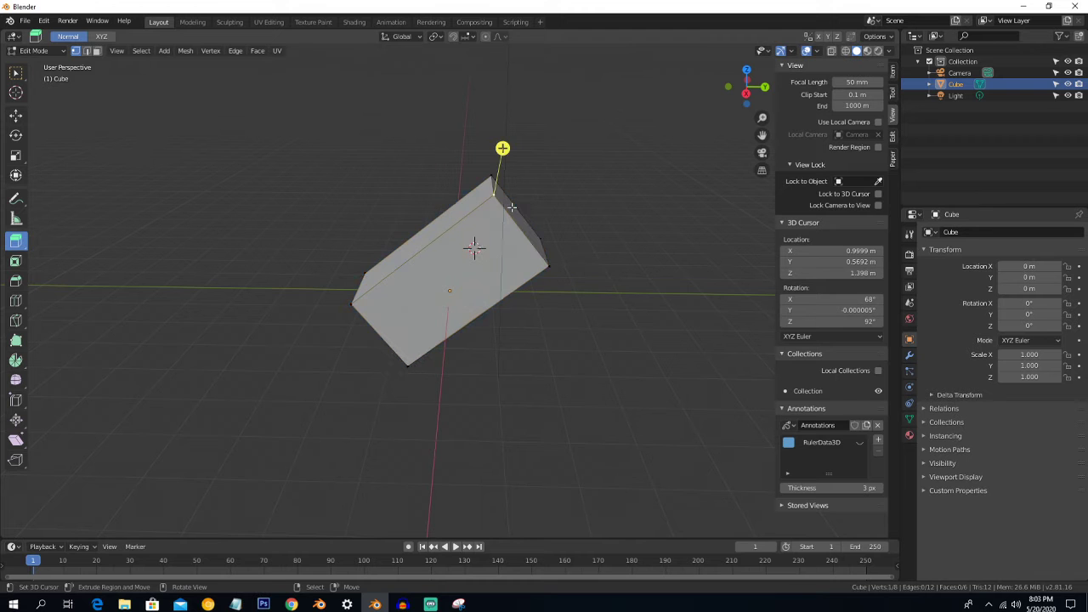
pyautogui.moveTo(502, 225); pyautogui.dragTo(561, 223, button='middle')
pyautogui.click(97, 51)
pyautogui.click(500, 255)
pyautogui.moveTo(510, 237); pyautogui.dragTo(434, 266, button='middle')
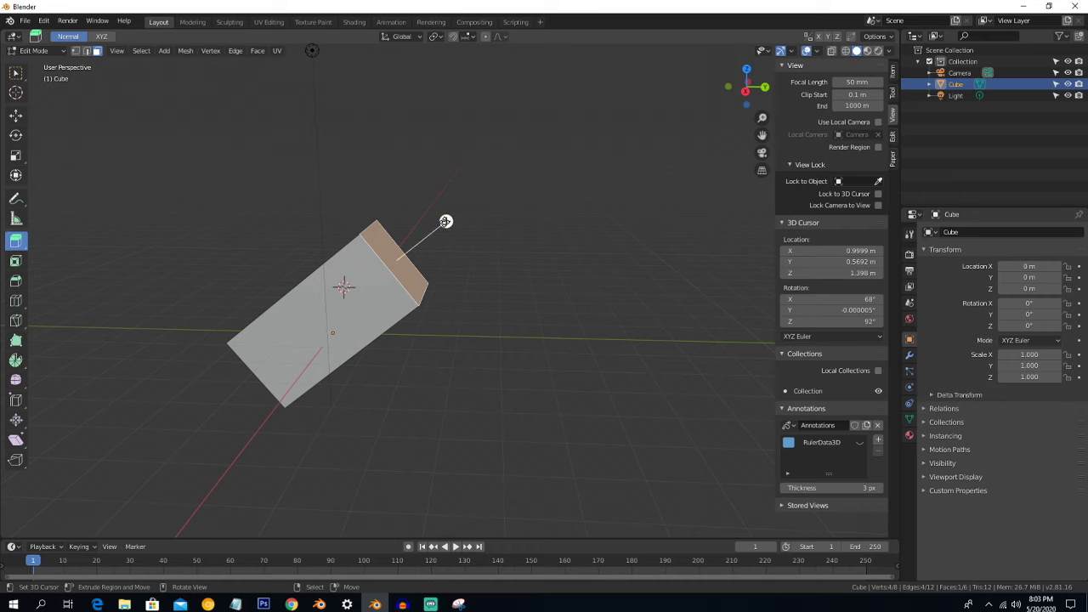
pyautogui.moveTo(445, 222); pyautogui.dragTo(515, 201)
# - Extrude the underside face of the new end section downward, and extrude the resulting section's rear face a short way back
pyautogui.moveTo(503, 244); pyautogui.dragTo(442, 266, button='middle')
pyautogui.moveTo(485, 311); pyautogui.dragTo(512, 342)
pyautogui.moveTo(513, 343); pyautogui.dragTo(485, 317, button='middle')
pyautogui.click(446, 304)
pyautogui.moveTo(408, 319); pyautogui.dragTo(403, 351)
pyautogui.moveTo(404, 351); pyautogui.dragTo(390, 379, button='middle')
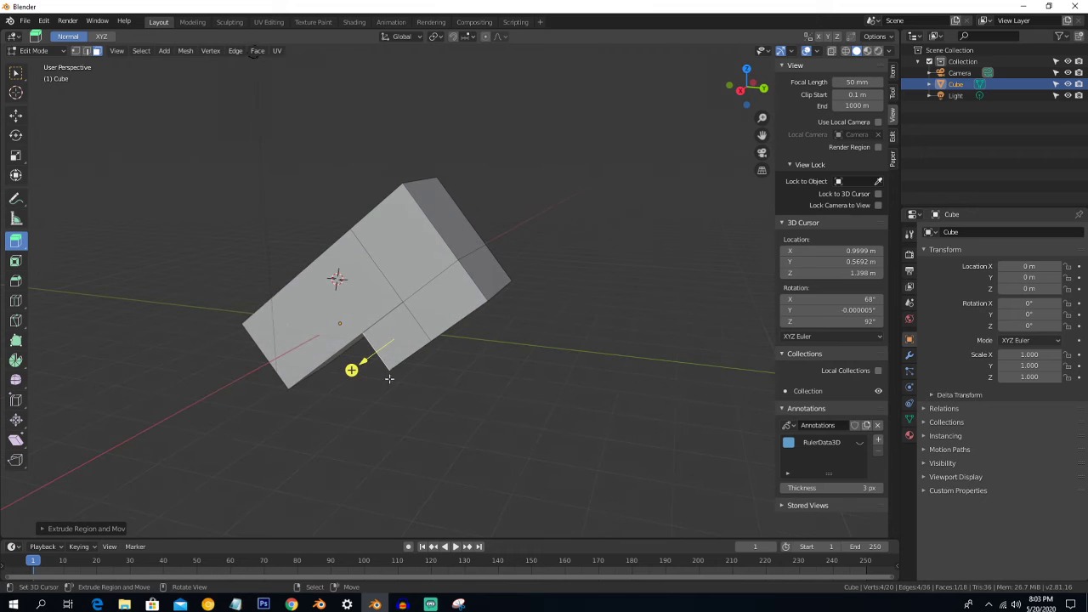
# - Extrude the small lower rear face and the whole mesh slightly with Extrude Along Normals
pyautogui.click(17, 241)
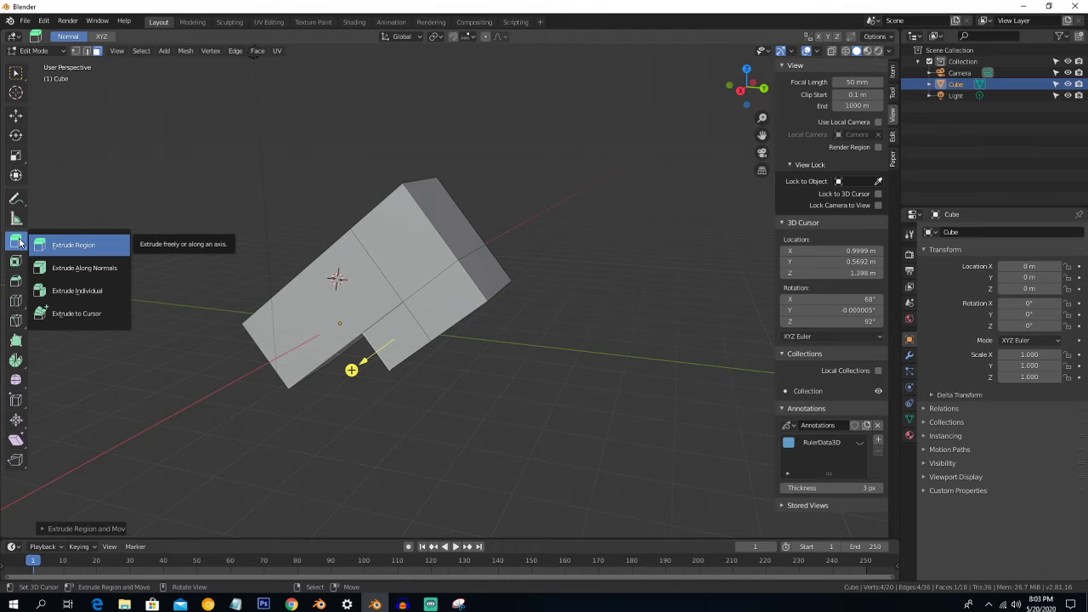
pyautogui.click(99, 269)
pyautogui.keyDown('shift'); pyautogui.rightClick(98, 271); pyautogui.keyUp('shift')
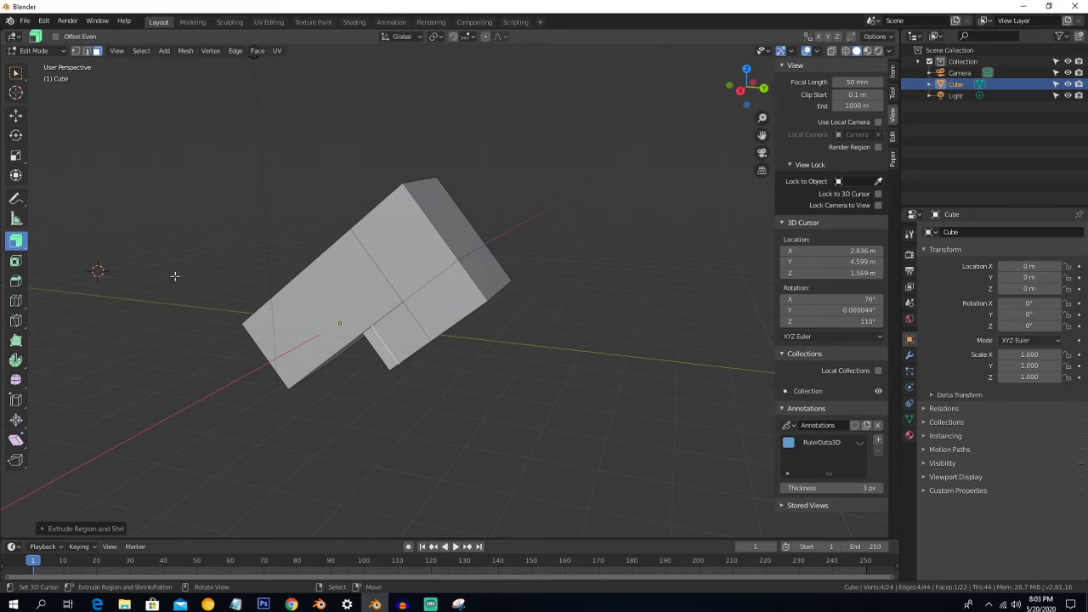
pyautogui.press('a')
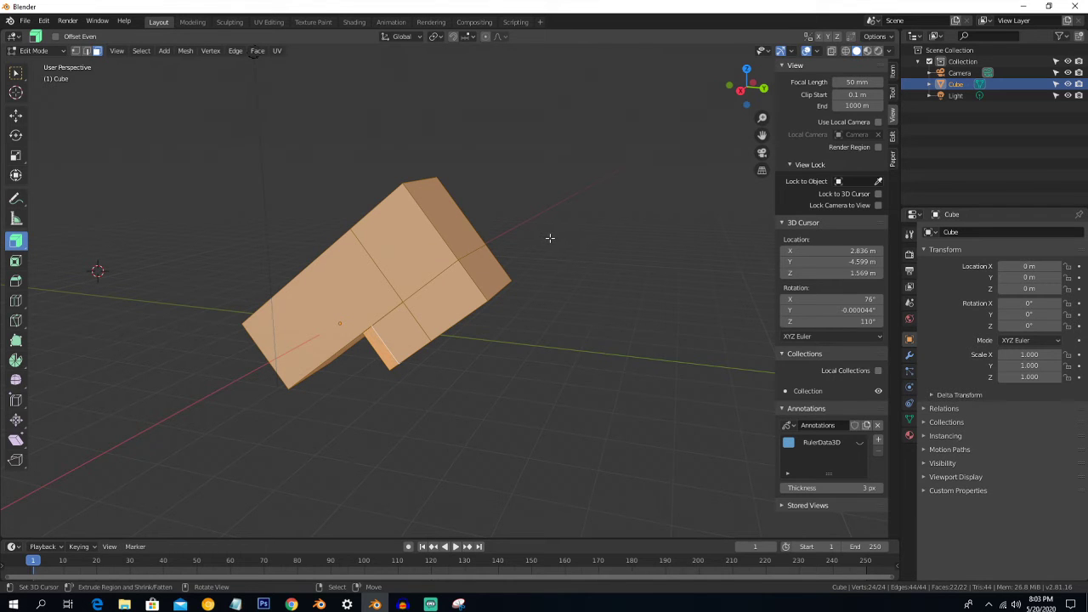
pyautogui.moveTo(553, 236); pyautogui.dragTo(568, 239)
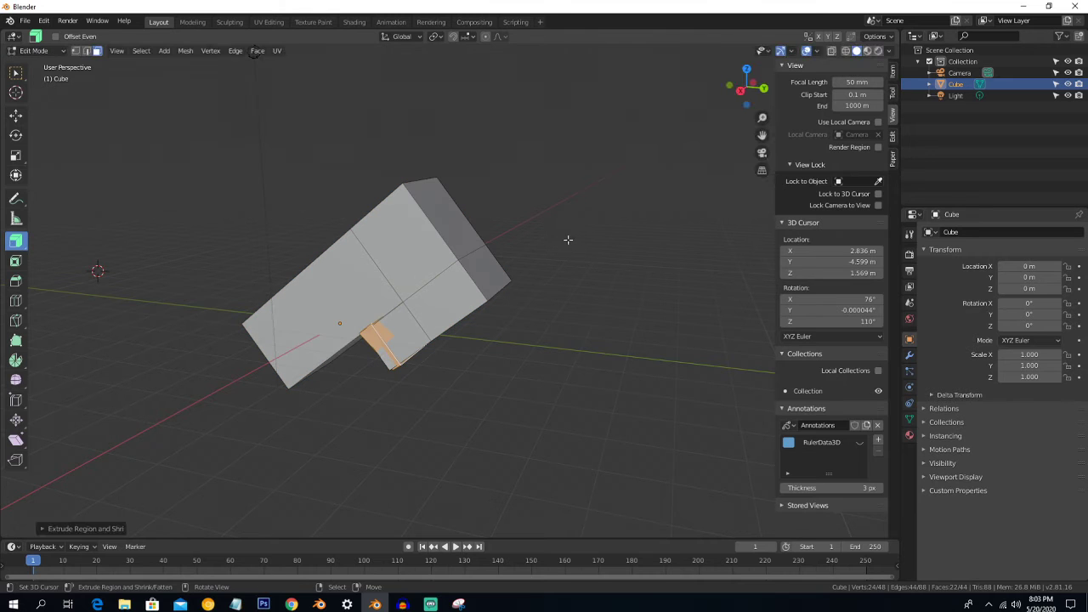
# - Extrude the larger upper end face outward with Extrude Along Normals
pyautogui.click(460, 241)
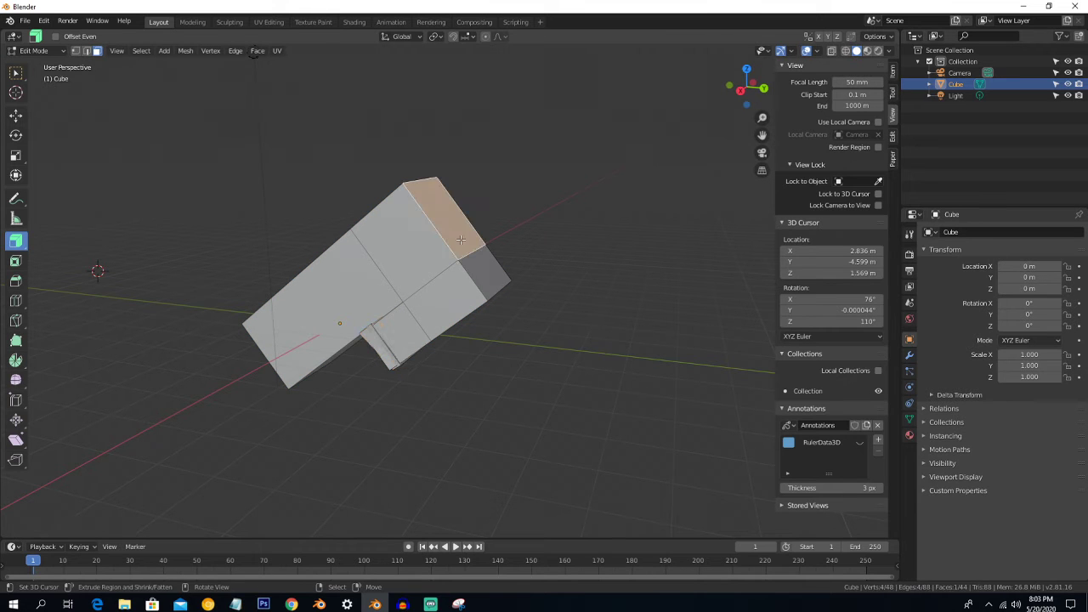
pyautogui.click(20, 245)
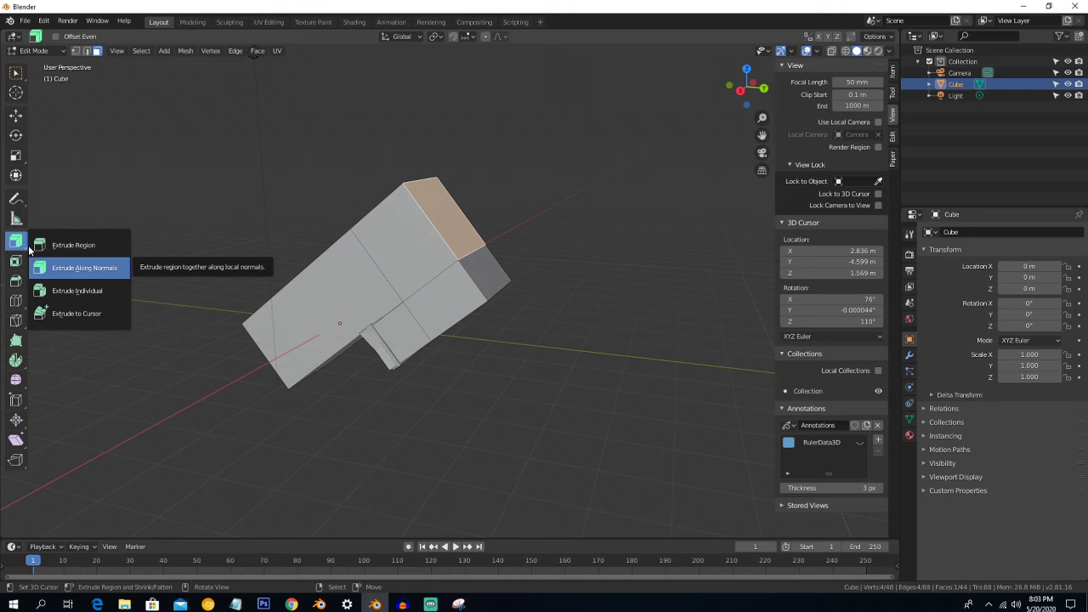
pyautogui.click(42, 268)
pyautogui.moveTo(556, 180); pyautogui.dragTo(540, 201)
# - Extrude the same upper end face slightly further with Extrude Individual
pyautogui.click(17, 247)
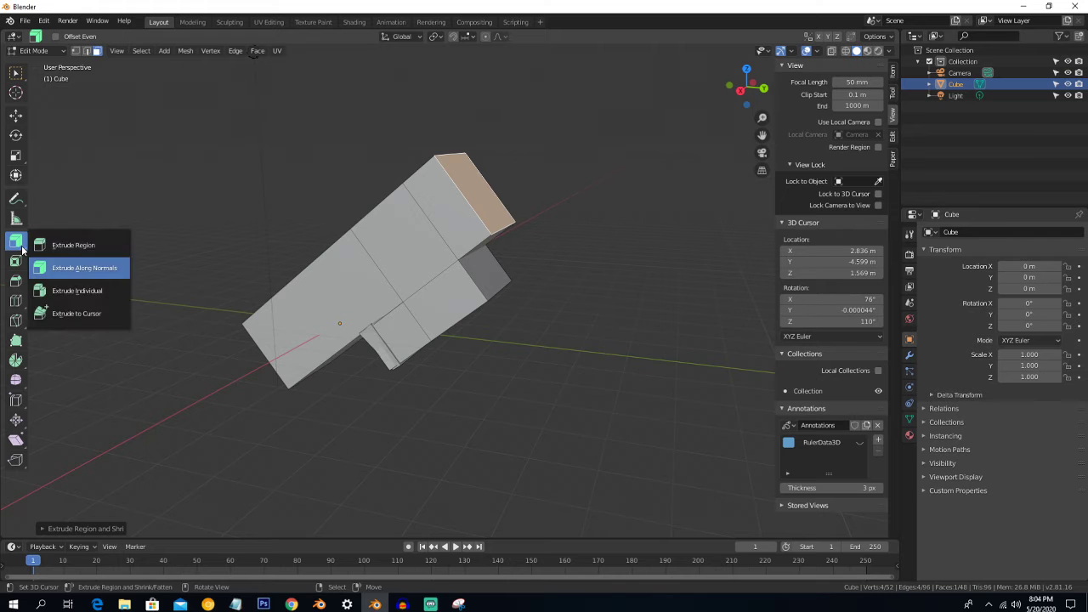
pyautogui.click(65, 289)
pyautogui.keyDown('shift'); pyautogui.rightClick(66, 287); pyautogui.keyUp('shift')
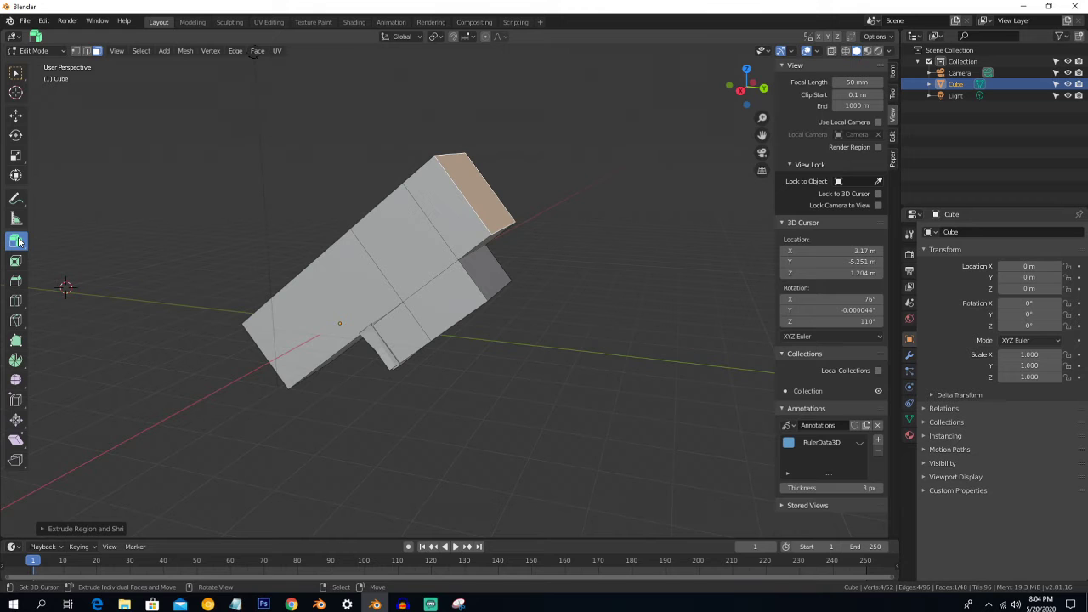
pyautogui.hotkey('alt', 'e')
pyautogui.click(593, 169)
pyautogui.click(600, 171)
pyautogui.moveTo(595, 174); pyautogui.dragTo(590, 178, button='middle')
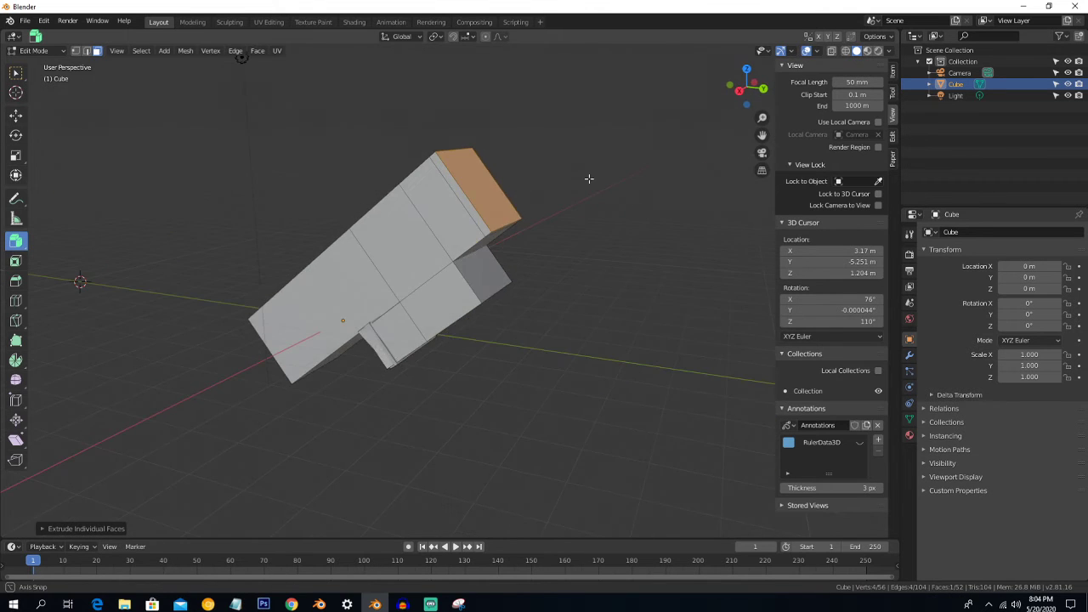
# - Select the lower end face and four adjoining front faces and extrude them slightly with Extrude Individual
pyautogui.click(477, 269)
pyautogui.keyDown('shift'); pyautogui.click(448, 224); pyautogui.keyUp('shift')
pyautogui.keyDown('shift'); pyautogui.click(482, 264); pyautogui.keyUp('shift')
pyautogui.keyDown('shift'); pyautogui.click(446, 288); pyautogui.keyUp('shift')
pyautogui.keyDown('shift'); pyautogui.click(393, 250); pyautogui.keyUp('shift')
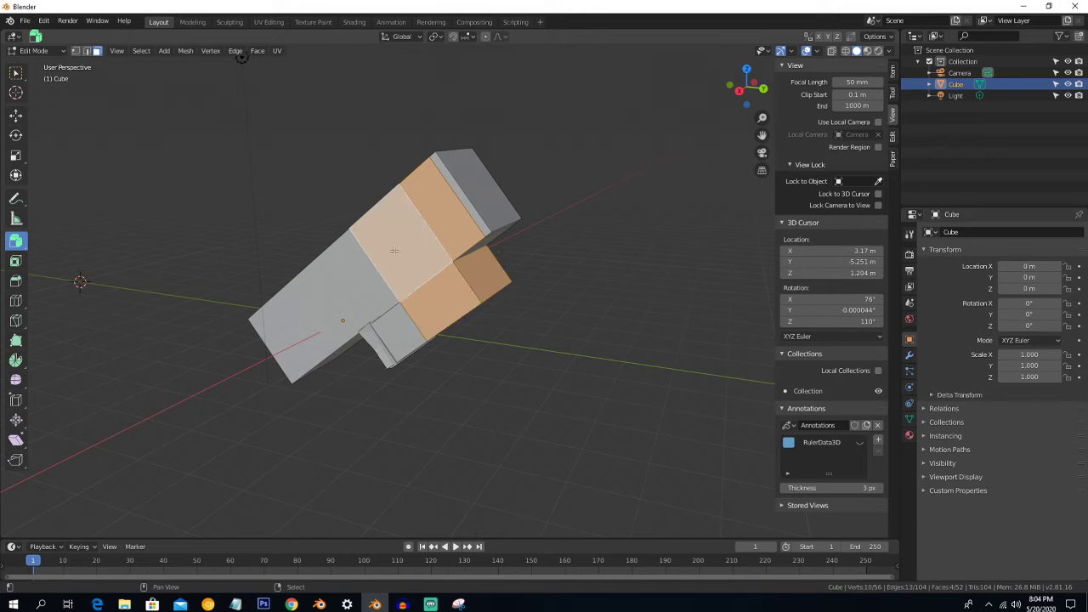
pyautogui.keyDown('shift'); pyautogui.click(349, 269); pyautogui.keyUp('shift')
pyautogui.moveTo(567, 408)
pyautogui.mouseDown()
pyautogui.moveTo(557, 401)
pyautogui.moveTo(567, 401)
pyautogui.mouseUp()
pyautogui.moveTo(517, 383)
pyautogui.mouseDown(button='middle')
pyautogui.moveTo(565, 377)
pyautogui.moveTo(505, 383)
pyautogui.moveTo(534, 371)
pyautogui.moveTo(545, 382)
pyautogui.moveTo(533, 382)
pyautogui.mouseUp(button='middle')
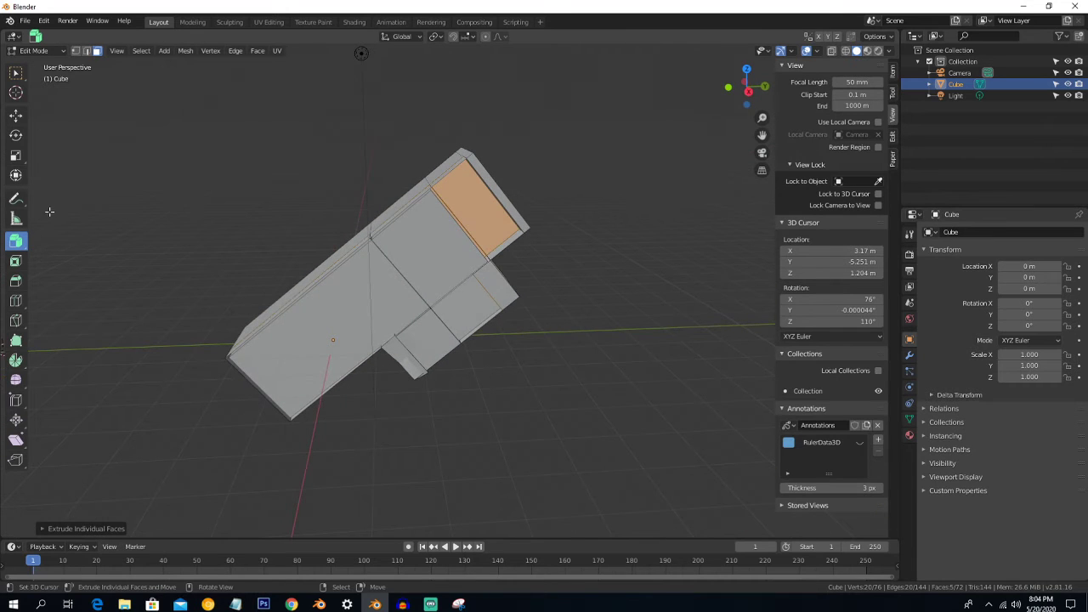
# - Try Extrude to Cursor on the five selected faces toward a distant point, and undo the extrusion
pyautogui.click(24, 248)
pyautogui.click(20, 246)
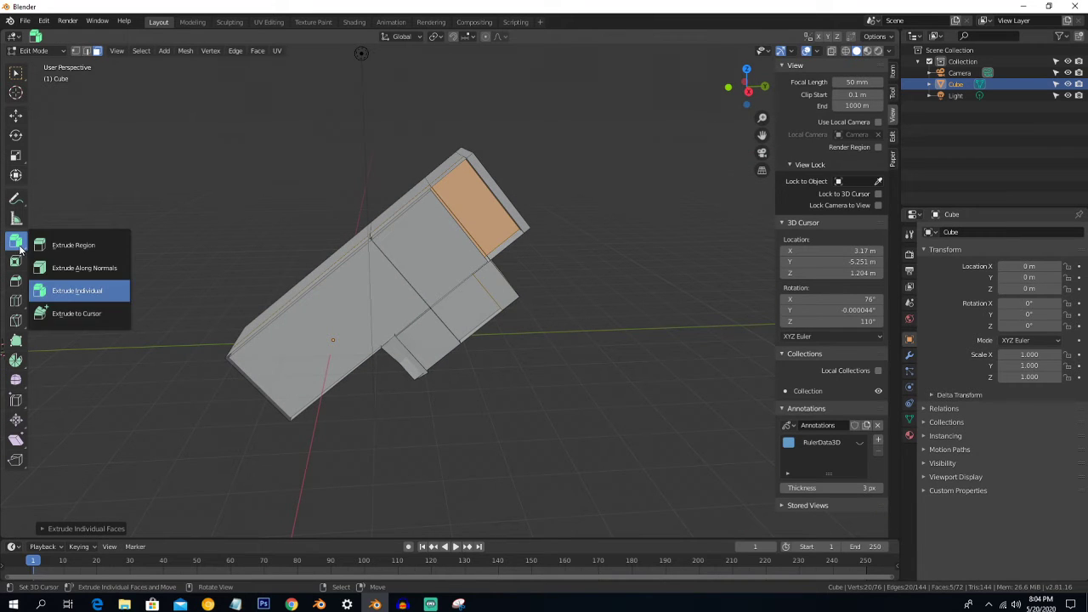
pyautogui.click(54, 311)
pyautogui.click(56, 308)
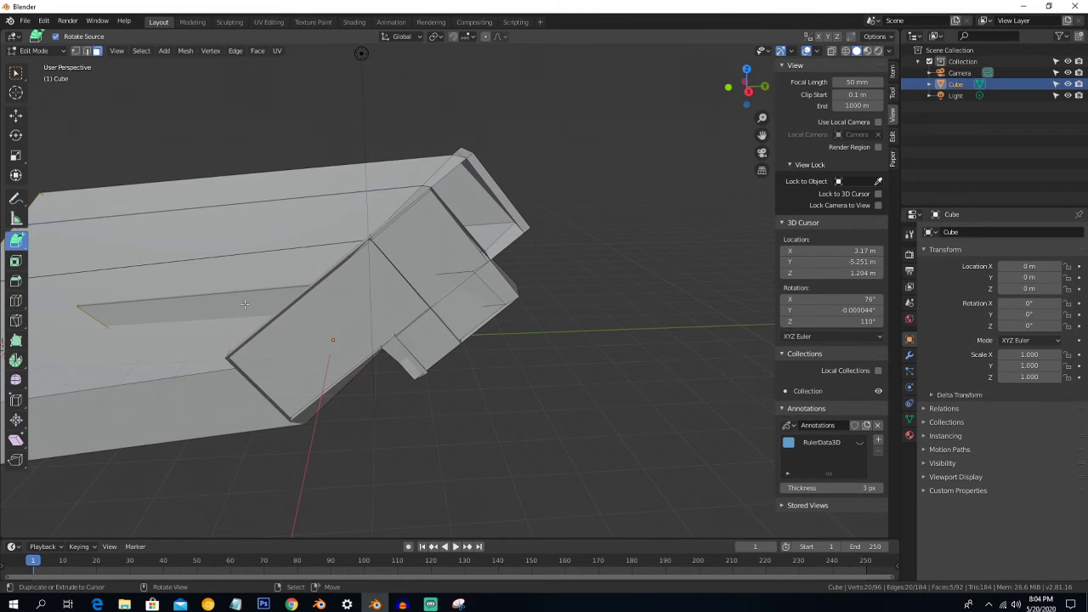
pyautogui.scroll(-5, 236, 317)
pyautogui.hotkey('ctrl', 'z')
# - Extrude the upper end face to eight successive points with Extrude to Cursor, forming a chain that curves back over the box
pyautogui.moveTo(370, 270); pyautogui.dragTo(424, 256, button='middle')
pyautogui.click(452, 238)
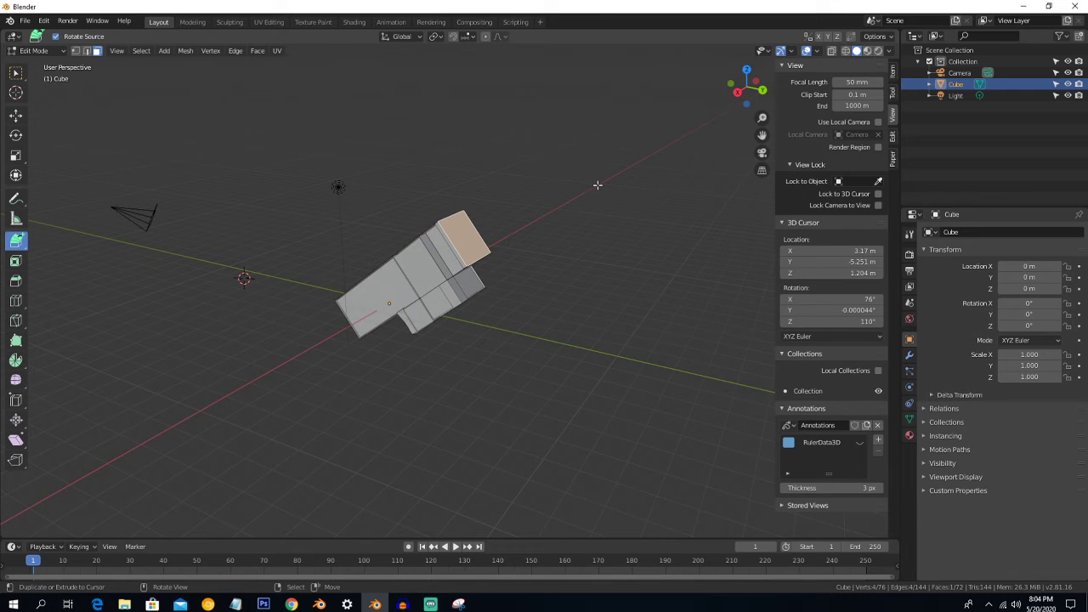
pyautogui.click(598, 184)
pyautogui.click(631, 256)
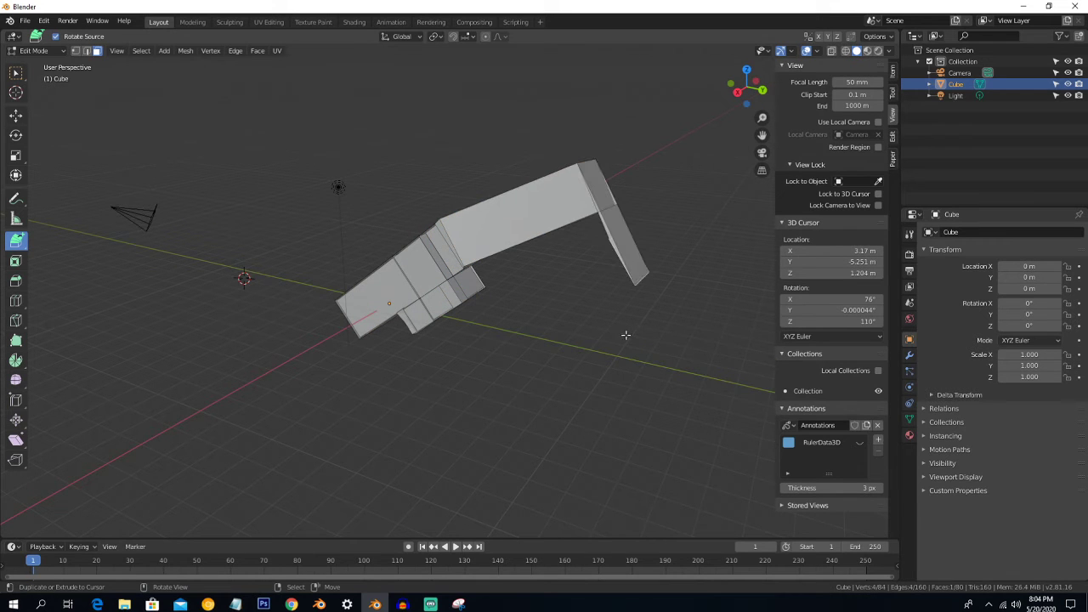
pyautogui.click(693, 199)
pyautogui.moveTo(693, 199); pyautogui.dragTo(638, 175, button='middle')
pyautogui.click(634, 167)
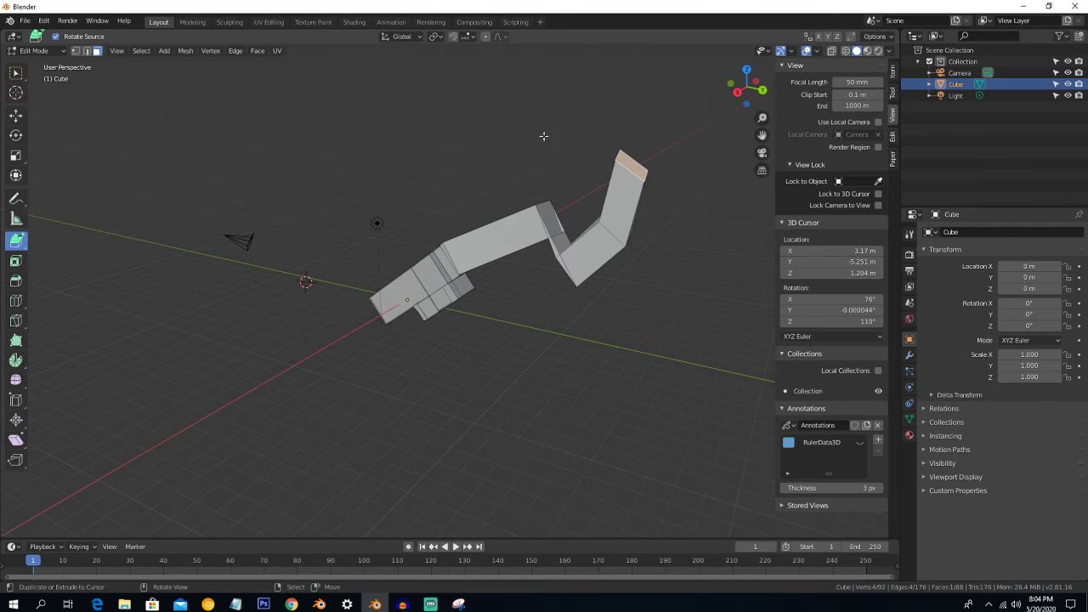
pyautogui.click(544, 136)
pyautogui.click(433, 125)
pyautogui.click(372, 164)
pyautogui.click(344, 219)
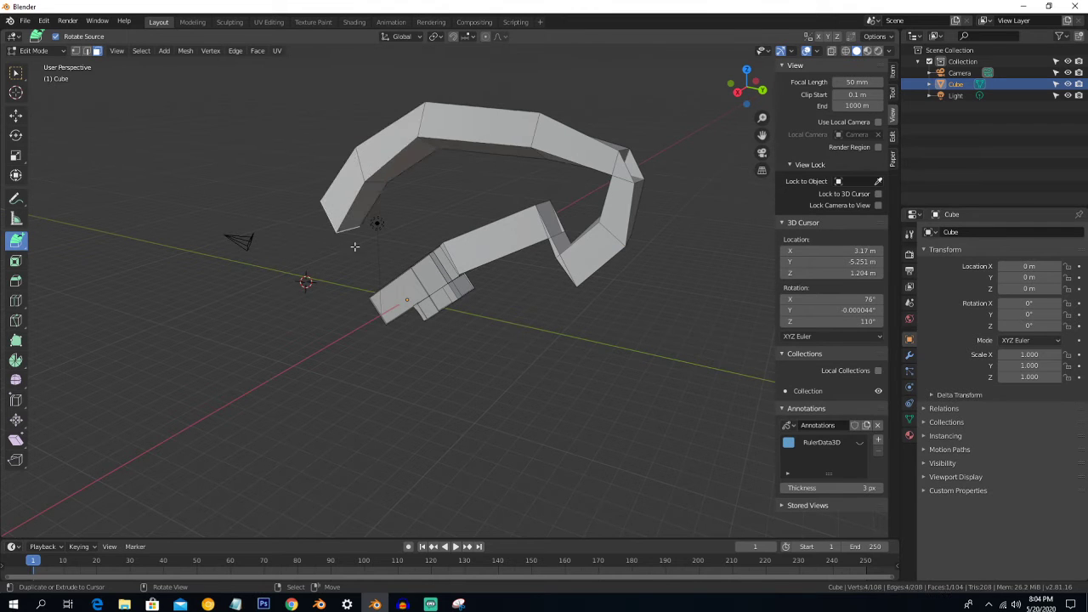
pyautogui.moveTo(413, 199); pyautogui.dragTo(426, 194, button='middle')
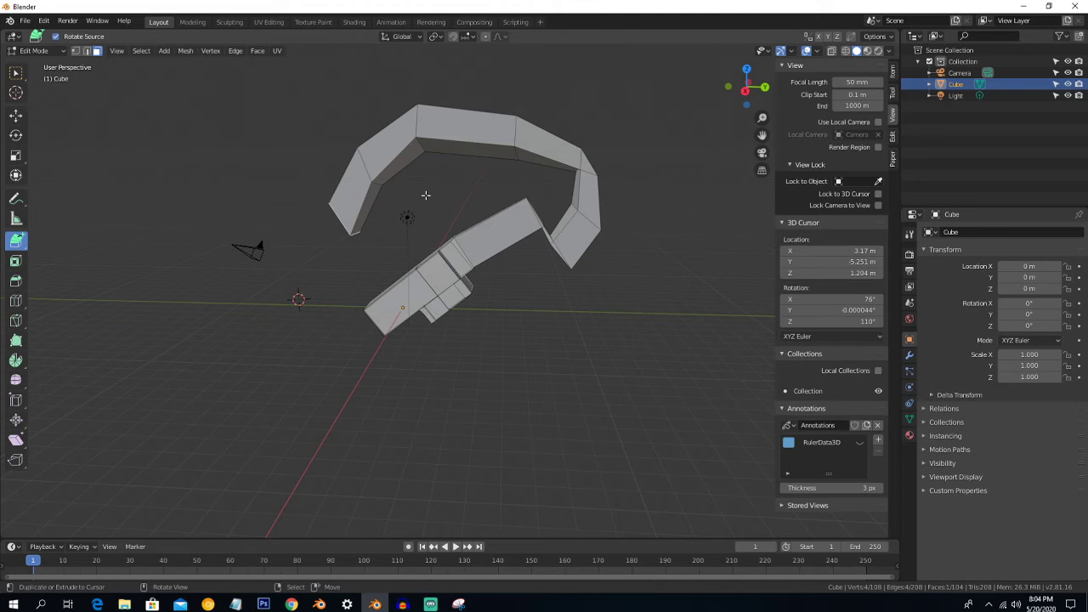
# - Undo the eight chained Extrude to Cursor extrusions
pyautogui.hotkey('ctrl', 'z')
pyautogui.hotkey('ctrl', 'z')
pyautogui.hotkey('ctrl', 'z')
pyautogui.hotkey('ctrl', 'z')
pyautogui.hotkey('ctrl', 'z')
pyautogui.hotkey('ctrl', 'z')
pyautogui.hotkey('ctrl', 'z')
pyautogui.hotkey('ctrl', 'z')
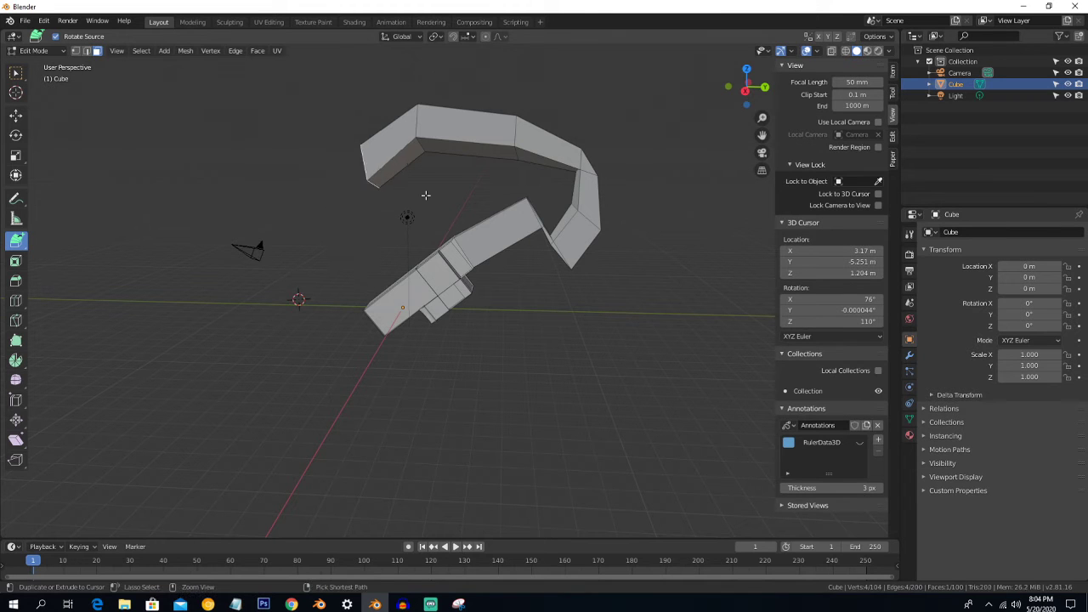
# - Return to Object Mode and delete the deformed box
pyautogui.press('Tab')
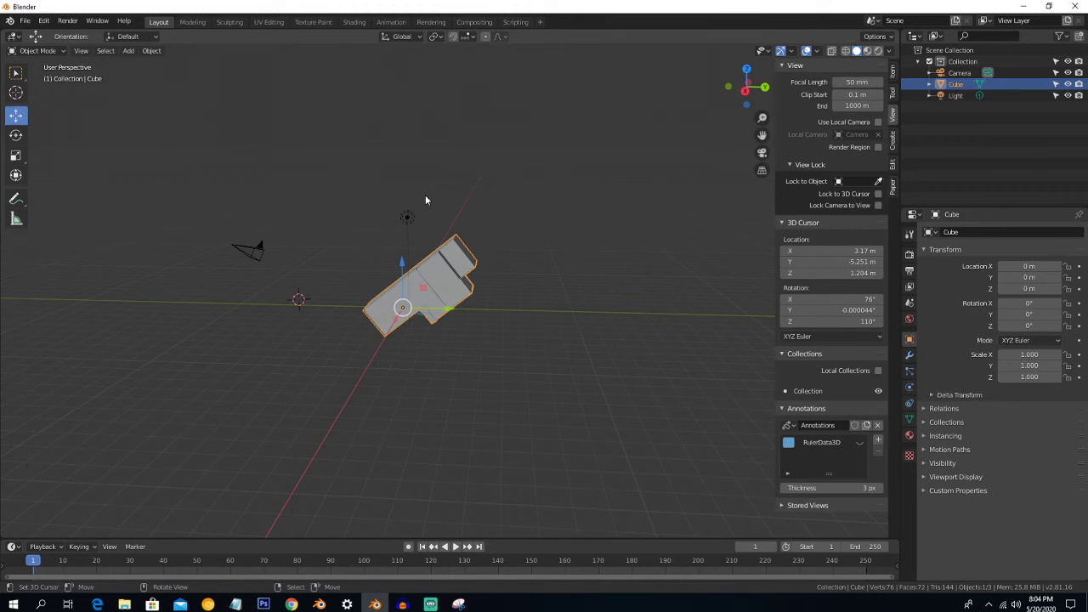
pyautogui.press('x')
pyautogui.click(427, 197)
# - Add a new cube mesh and move it along the Y axis to about 0.69 m
pyautogui.hotkey('shift', 'a')
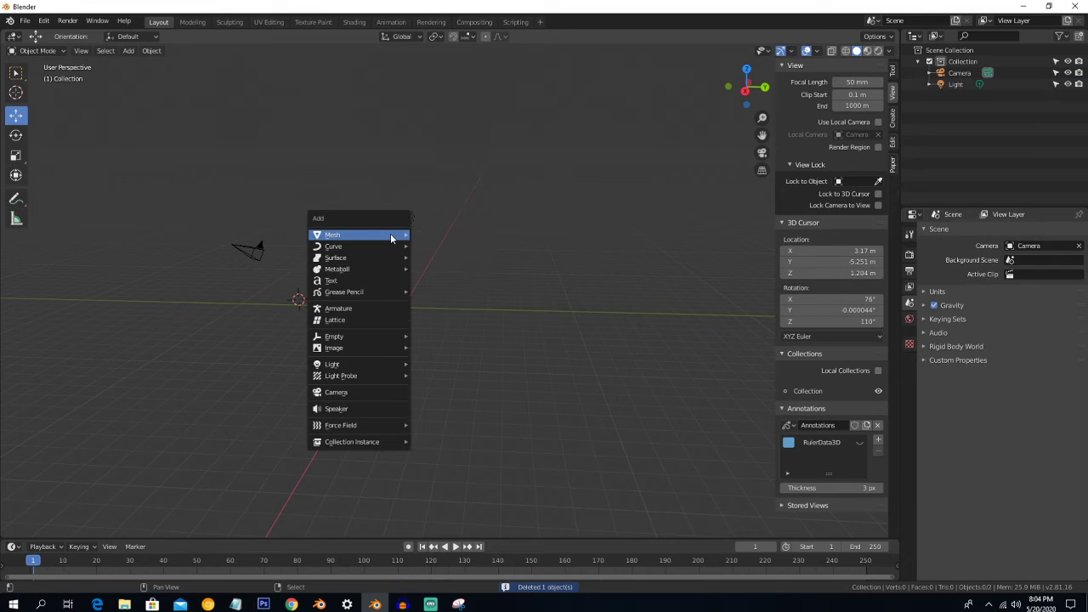
pyautogui.moveTo(391, 238)
pyautogui.click(435, 246)
pyautogui.moveTo(344, 301); pyautogui.dragTo(451, 303)
# - Enter Edit Mode on the new cube and inset its top face slightly with Inset Faces
pyautogui.press('Tab')
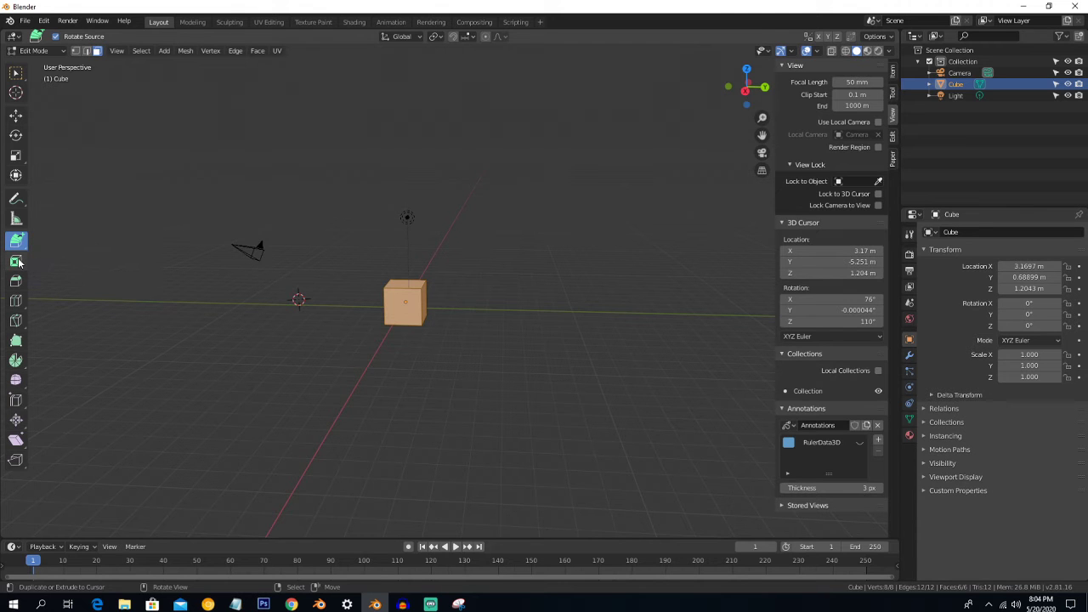
pyautogui.scroll(8, 323, 302)
pyautogui.scroll(-3, 323, 302)
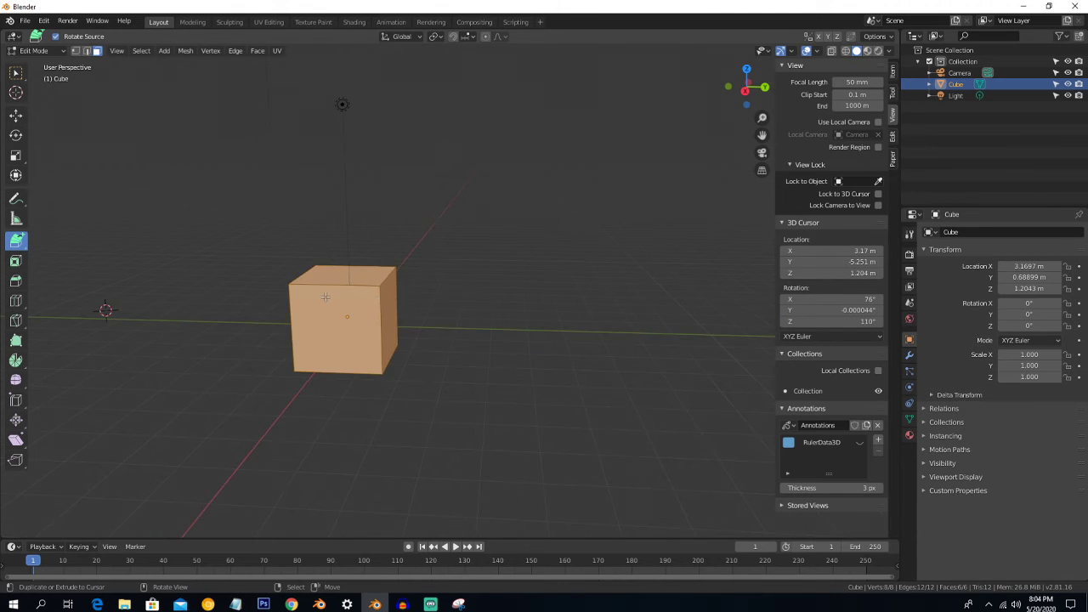
pyautogui.moveTo(323, 294); pyautogui.dragTo(299, 274, button='middle')
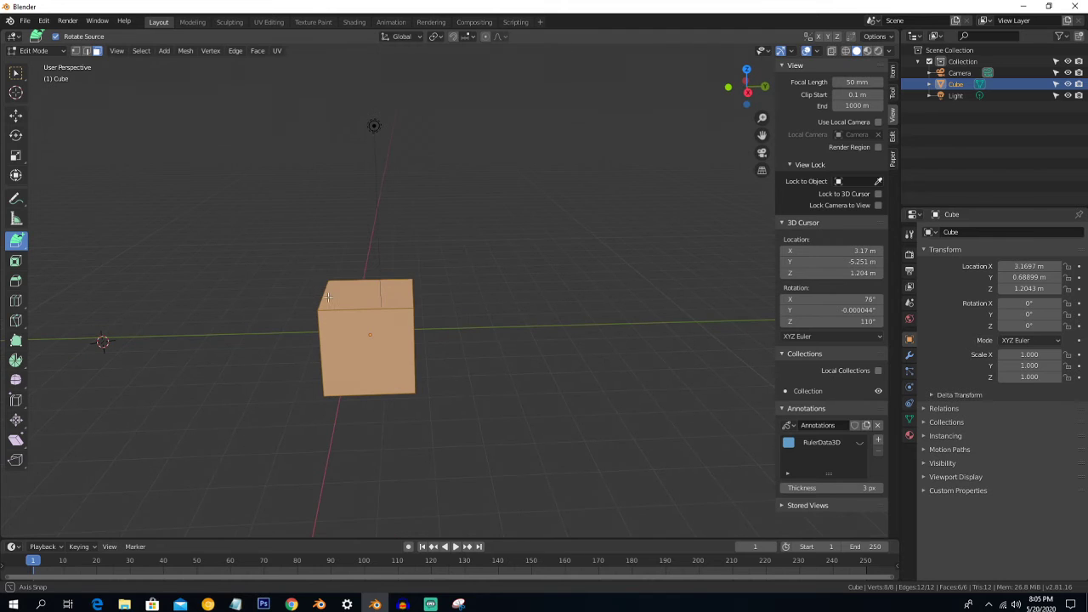
pyautogui.click(19, 263)
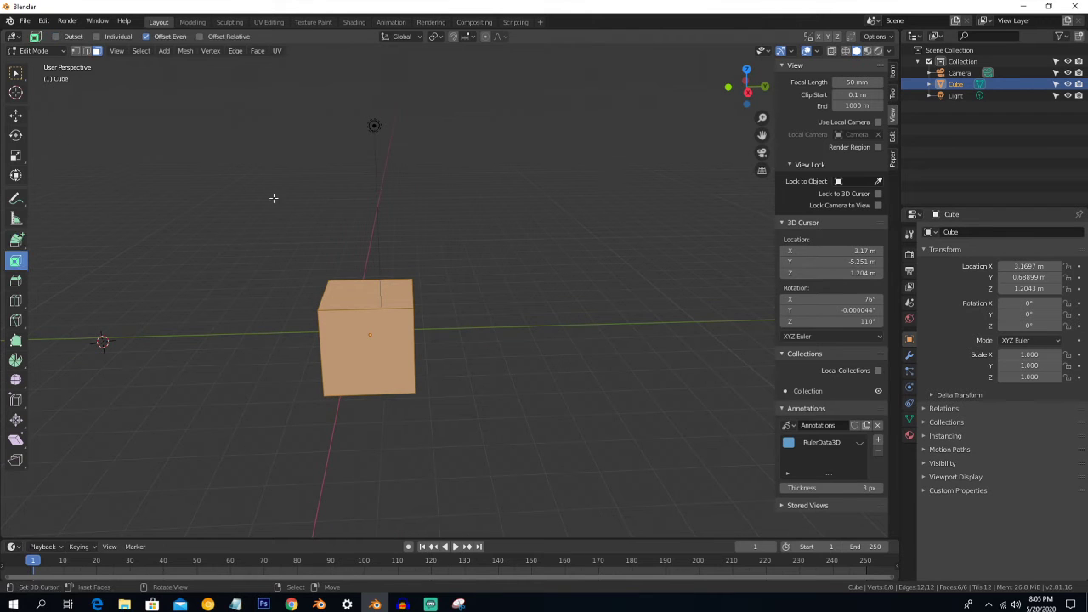
pyautogui.click(358, 295)
pyautogui.moveTo(368, 306); pyautogui.dragTo(366, 313, button='middle')
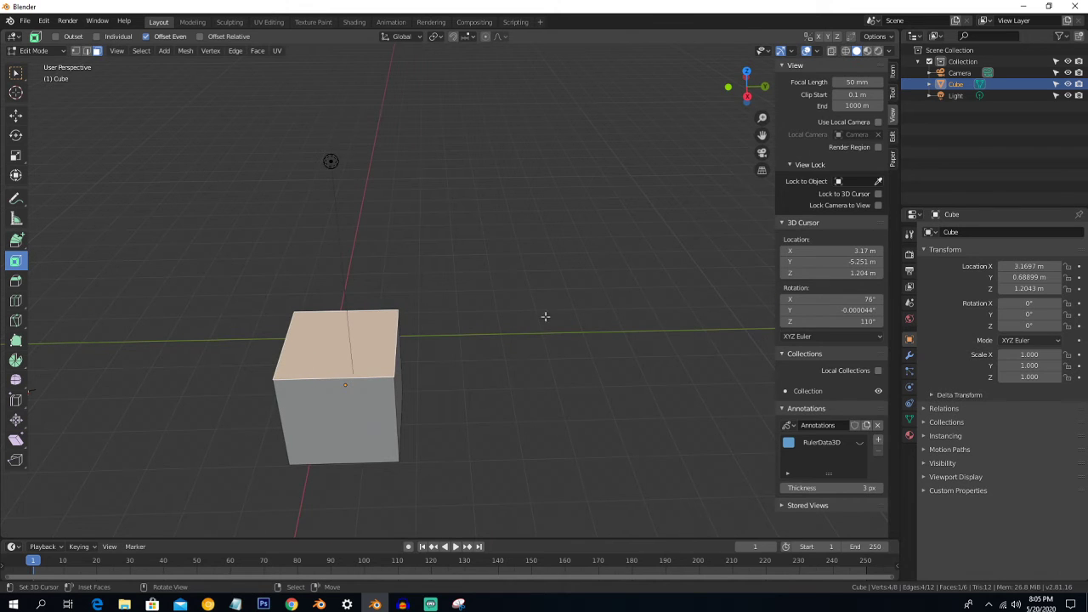
pyautogui.moveTo(566, 327); pyautogui.dragTo(556, 328)
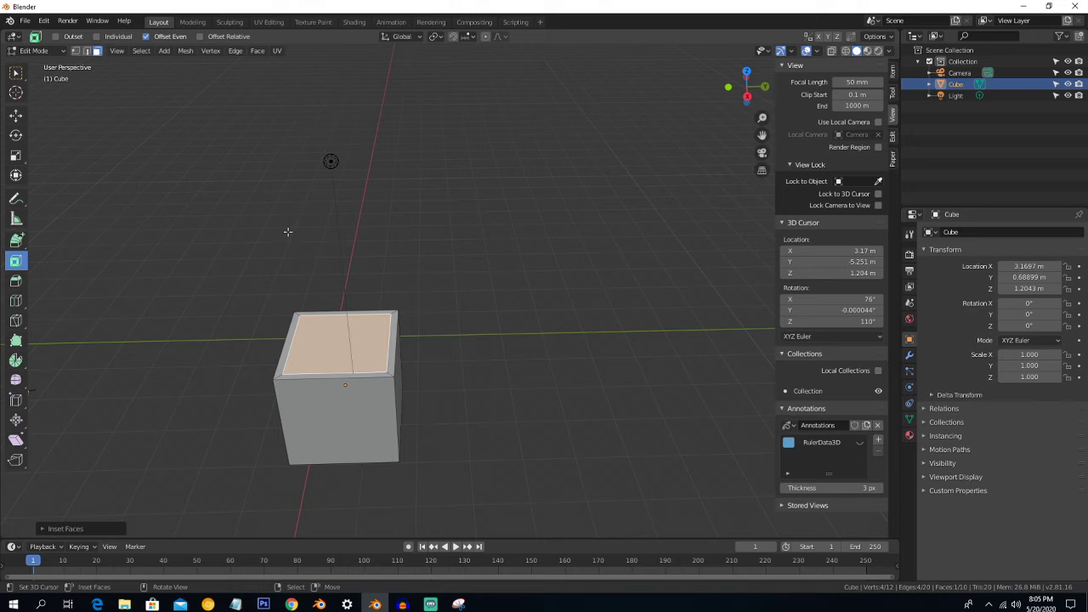
# - Extrude the inset top face about 0.22 m down into the cube to form a recess
pyautogui.press('e')
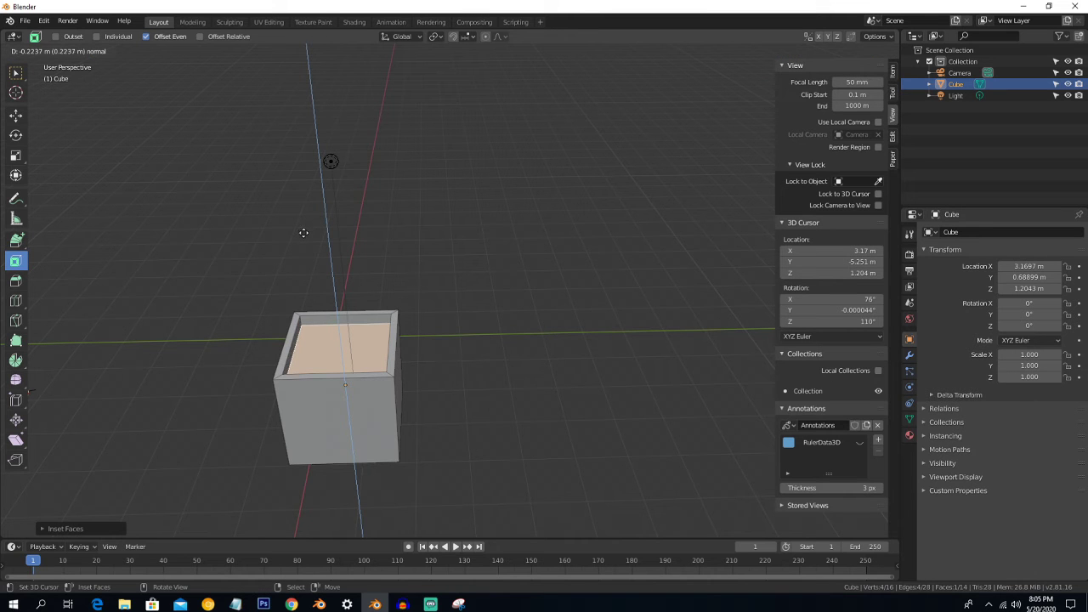
pyautogui.click(303, 233)
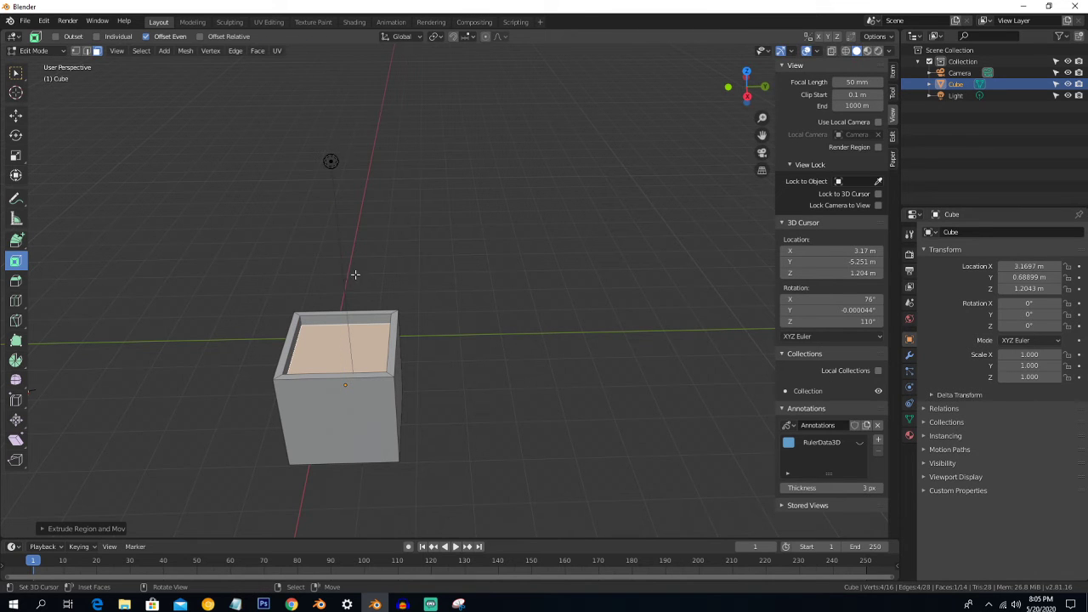
pyautogui.moveTo(362, 276); pyautogui.dragTo(371, 318, button='middle')
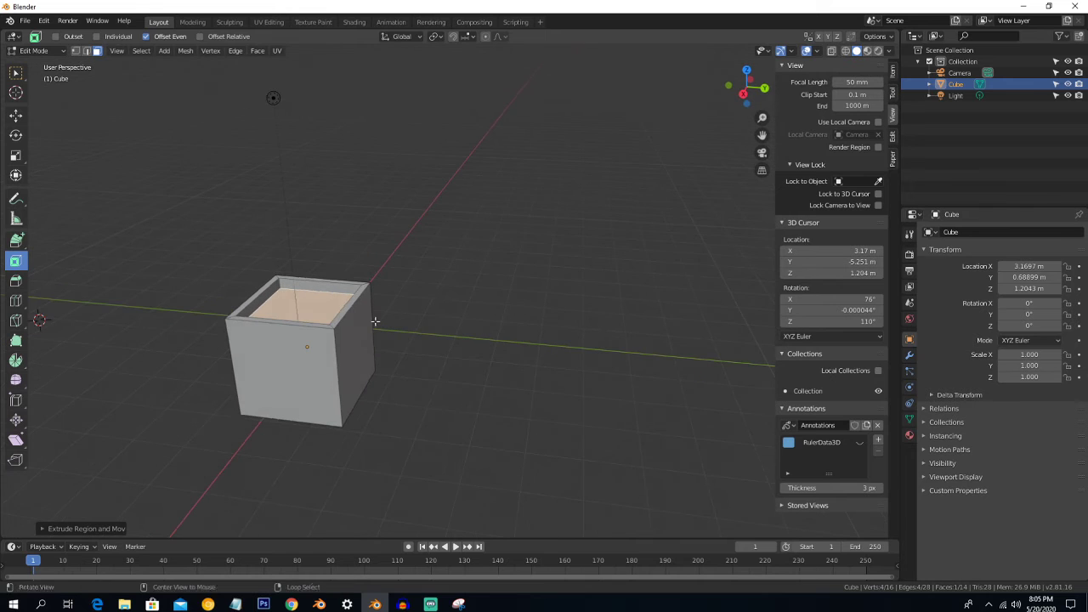
# - Select the cube's side face facing the positive Y direction and inset it slightly with Inset Faces
pyautogui.click(363, 337)
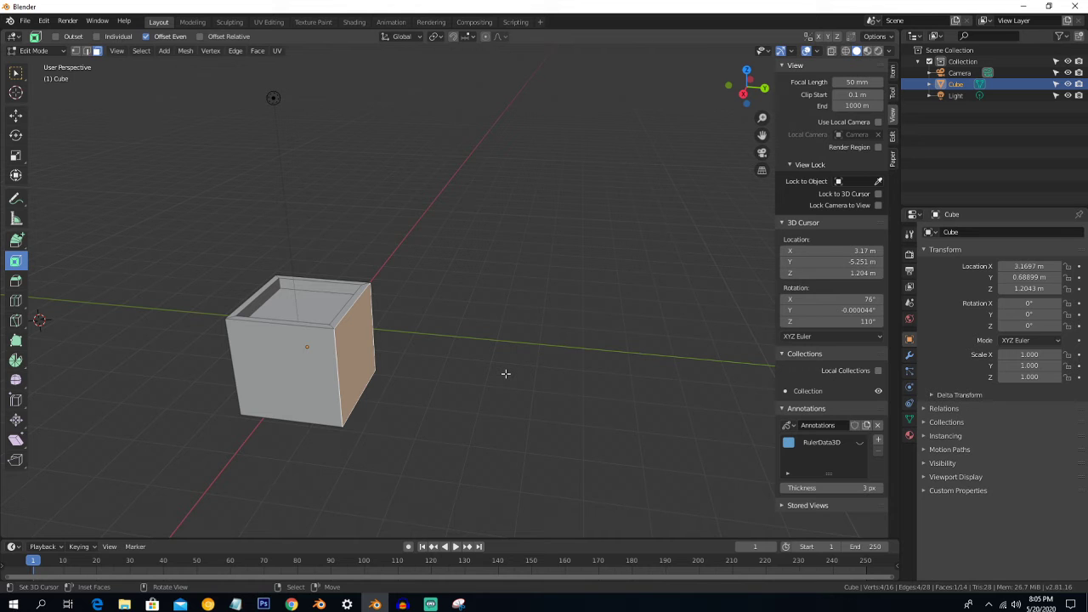
pyautogui.press('i')
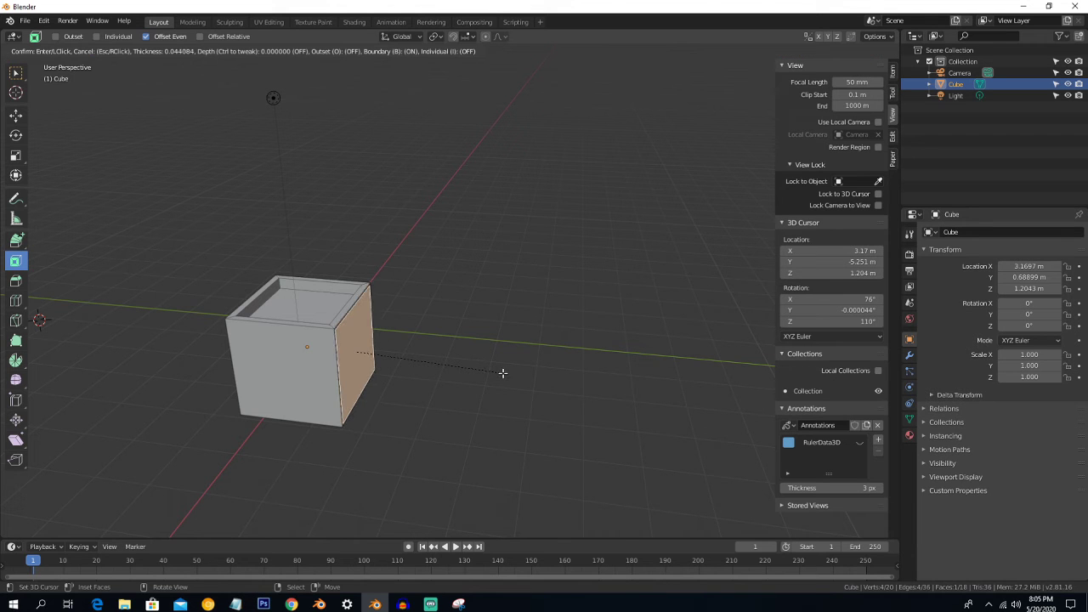
pyautogui.click(499, 372)
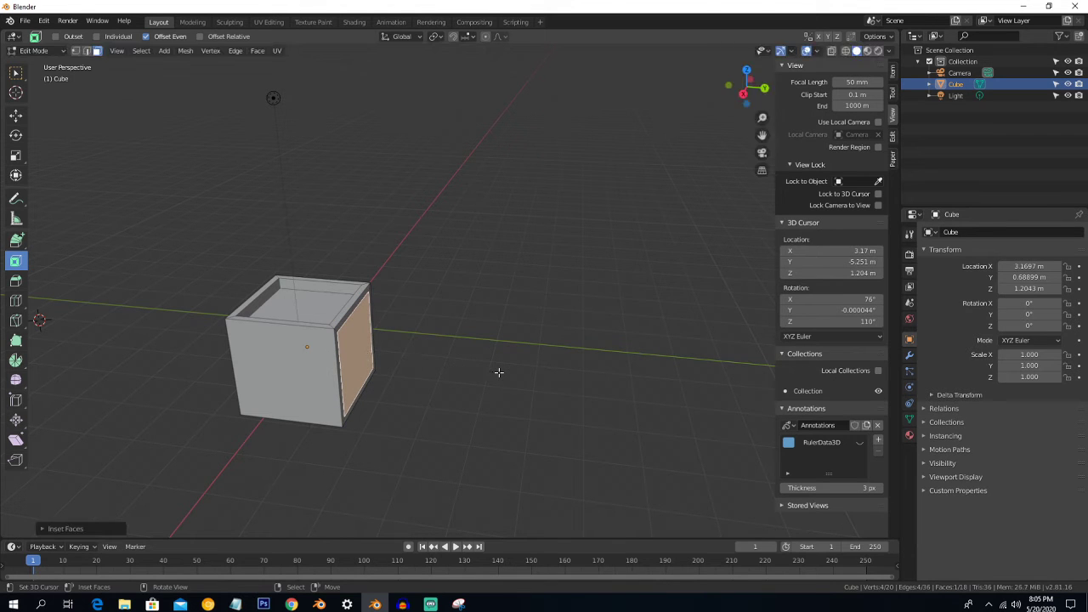
pyautogui.moveTo(485, 374)
pyautogui.mouseDown(button='middle')
pyautogui.moveTo(451, 369)
pyautogui.moveTo(454, 354)
pyautogui.moveTo(495, 365)
pyautogui.mouseUp(button='middle')
pyautogui.scroll(2, 451, 366)
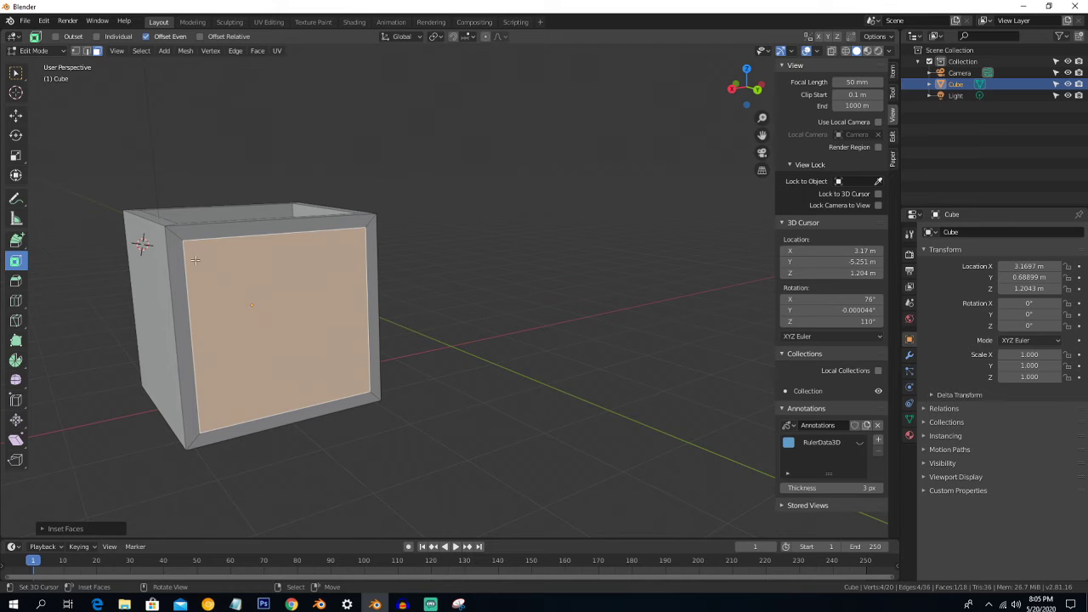
pyautogui.moveTo(258, 292); pyautogui.dragTo(366, 350, button='middle')
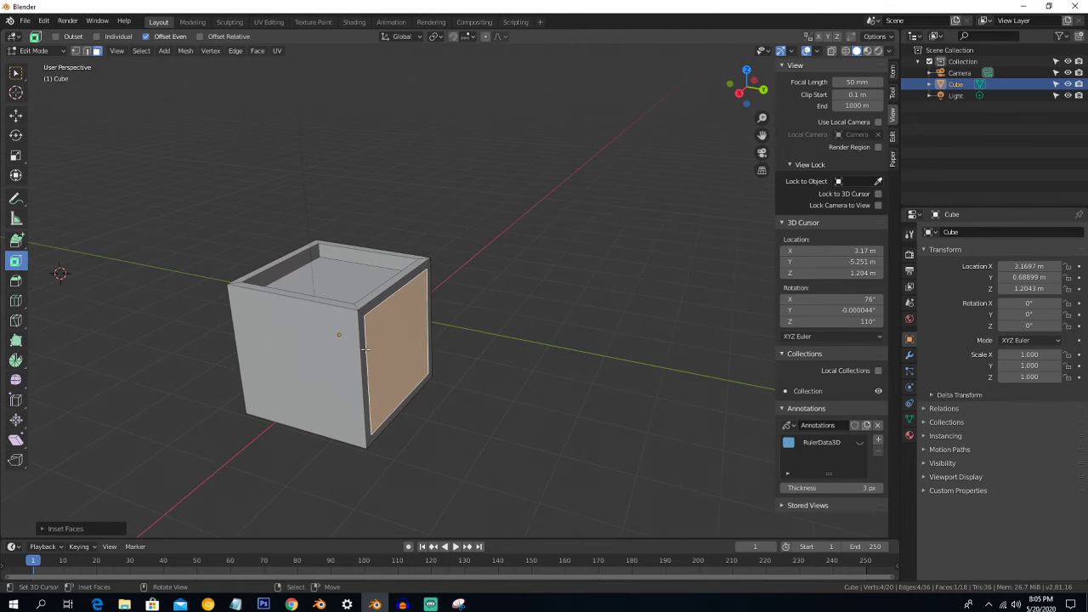
# - Extrude the inset side face a short distance outward and view the shape in Object Mode
pyautogui.press('e')
pyautogui.click(441, 367)
pyautogui.press('Tab')
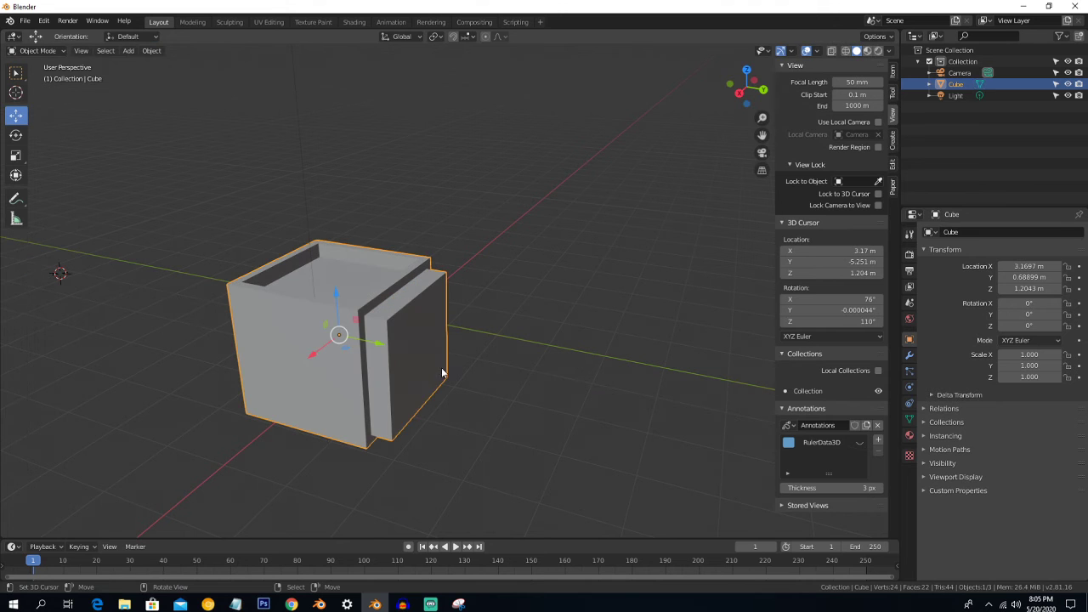
pyautogui.moveTo(396, 355)
pyautogui.mouseDown(button='middle')
pyautogui.moveTo(335, 359)
pyautogui.moveTo(415, 353)
pyautogui.moveTo(399, 345)
pyautogui.moveTo(397, 364)
pyautogui.mouseUp(button='middle')
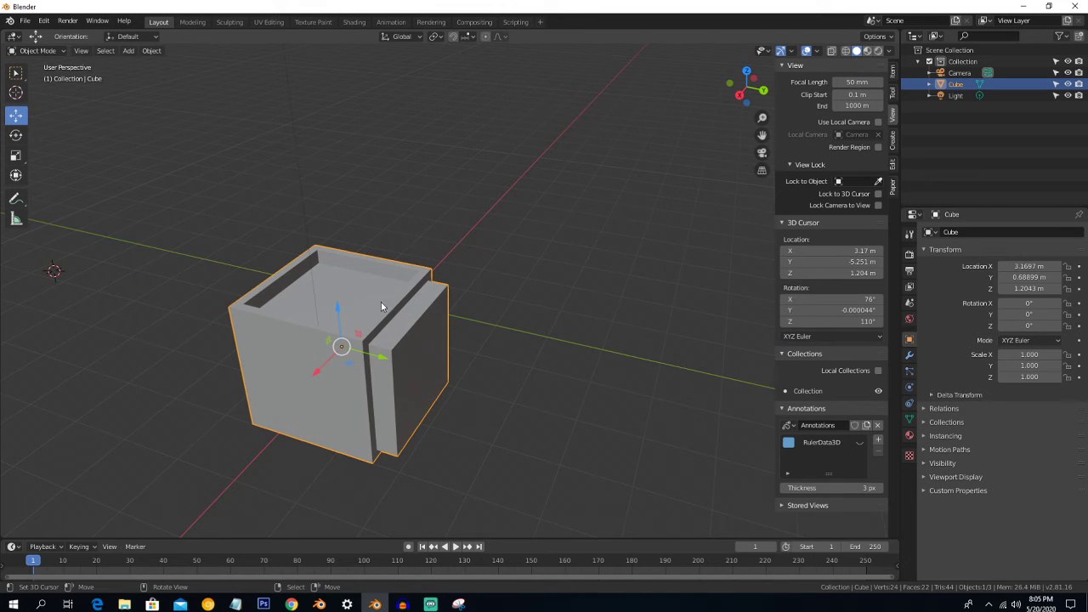
# - In Edit Mode with edge selection, bevel the front outer top edge of the box slightly using the Bevel tool
pyautogui.press('Tab')
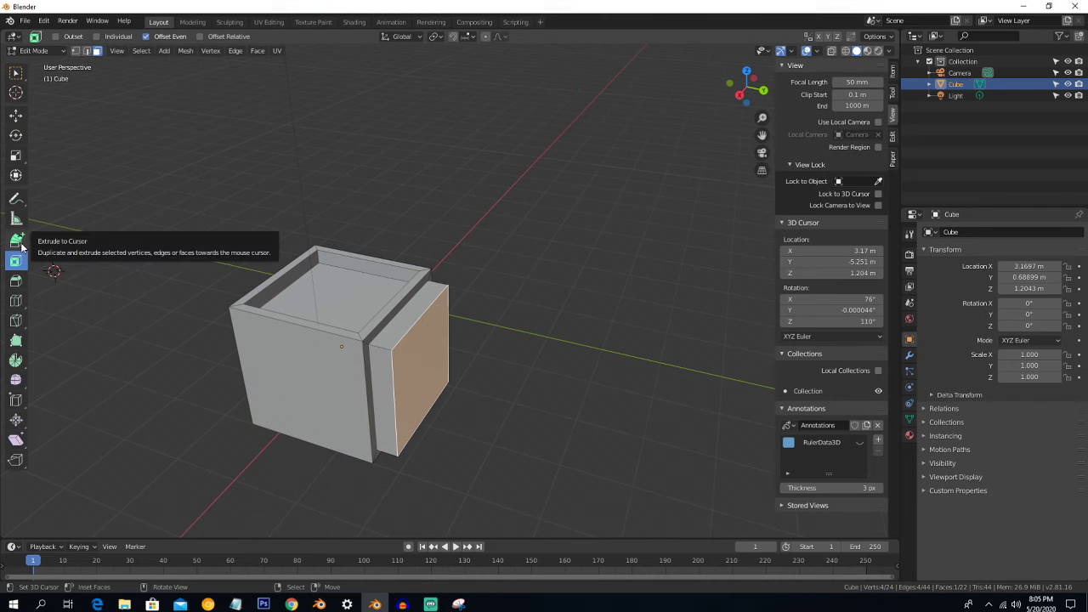
pyautogui.click(17, 287)
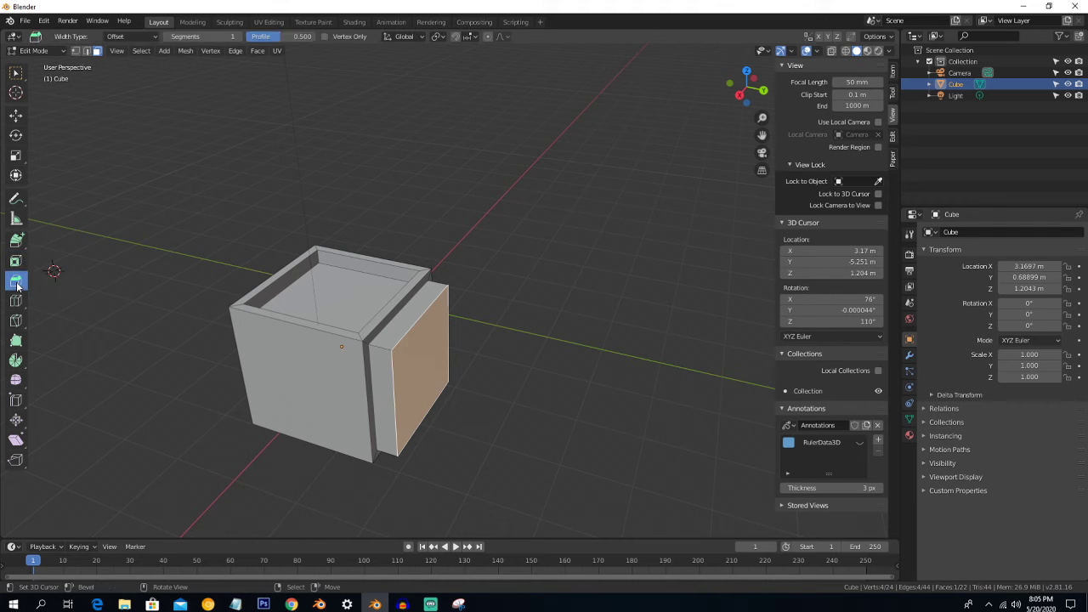
pyautogui.moveTo(317, 331); pyautogui.dragTo(348, 324, button='middle')
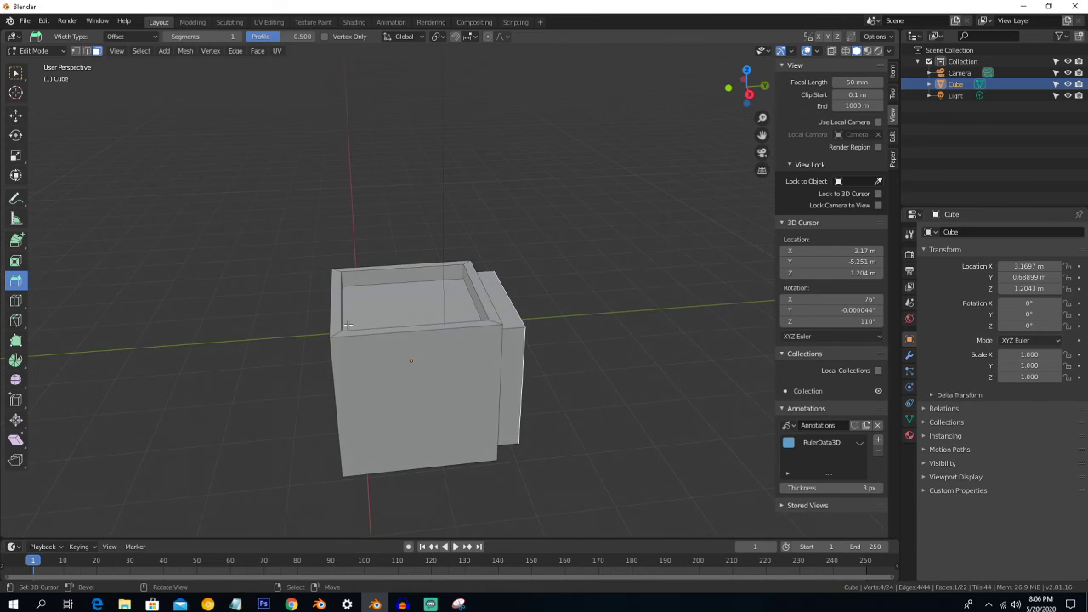
pyautogui.scroll(4, 360, 341)
pyautogui.scroll(-3, 359, 342)
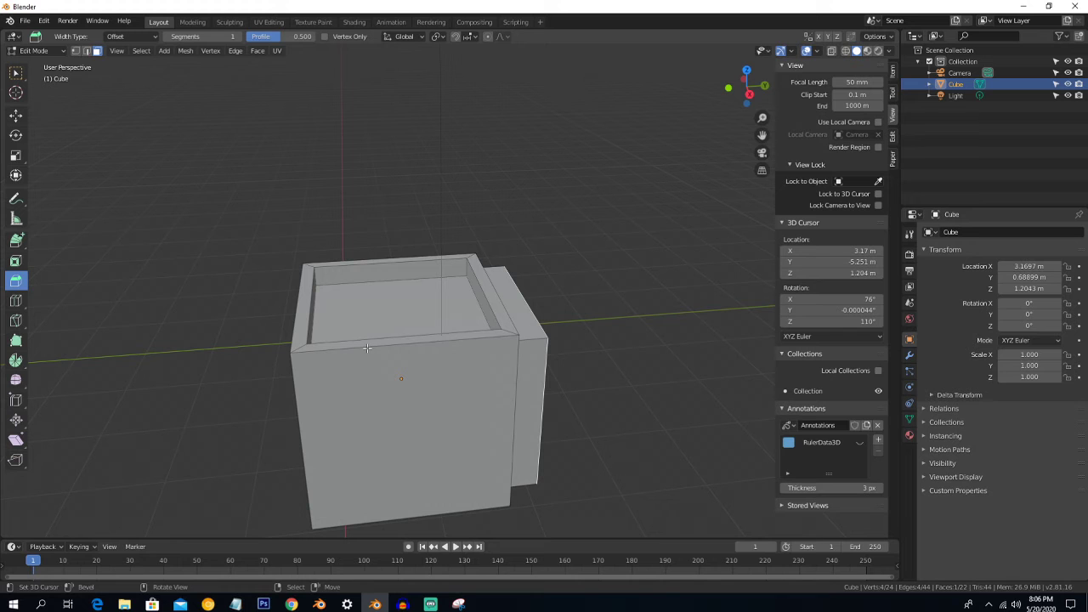
pyautogui.click(86, 50)
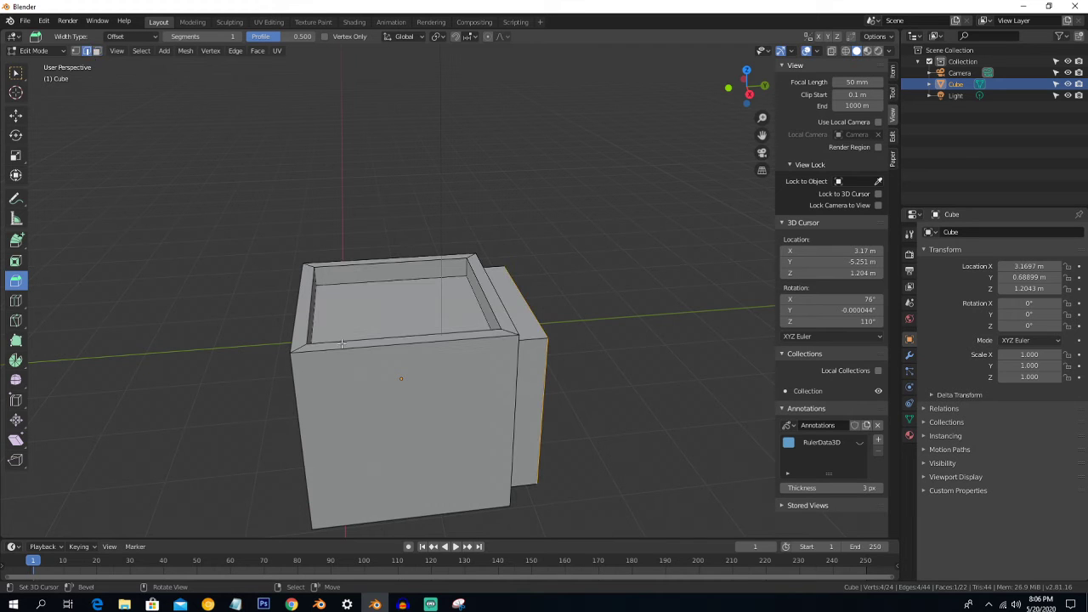
pyautogui.click(381, 346)
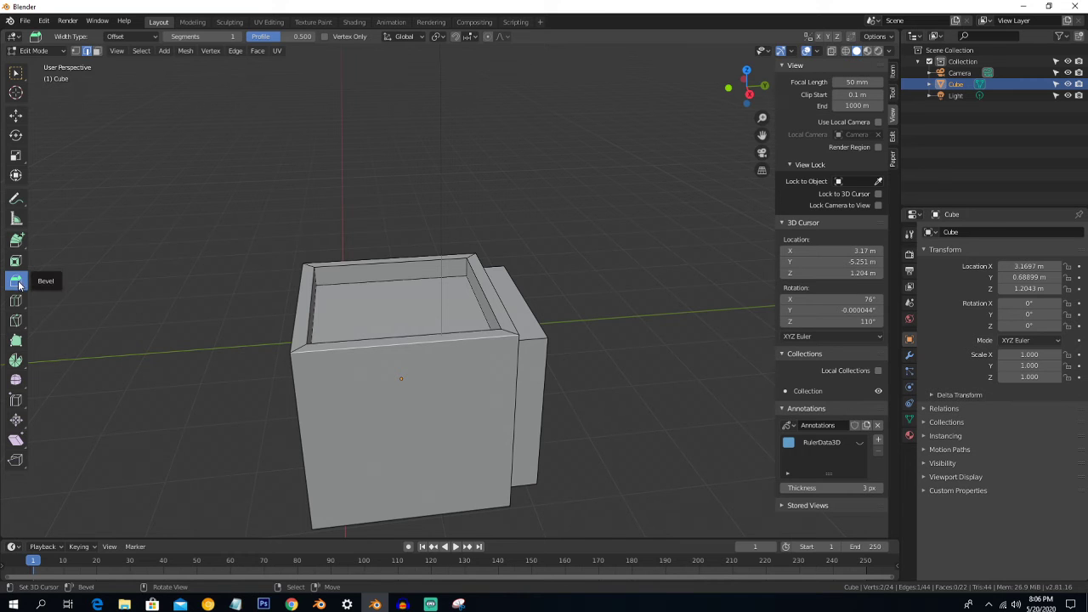
pyautogui.scroll(-3, 610, 409)
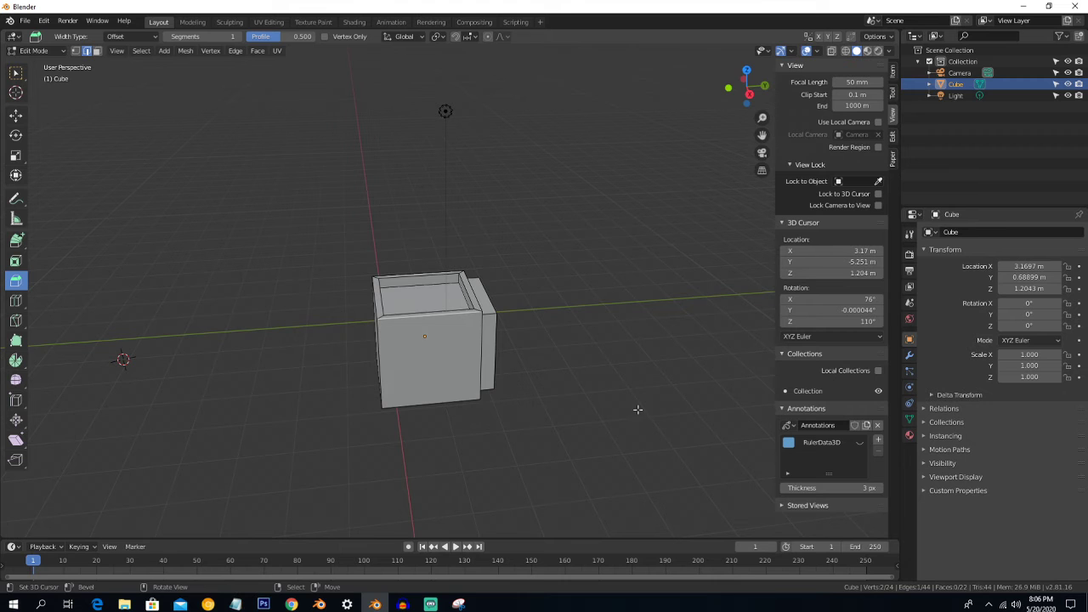
pyautogui.moveTo(669, 407); pyautogui.dragTo(613, 380)
pyautogui.scroll(2, 610, 377)
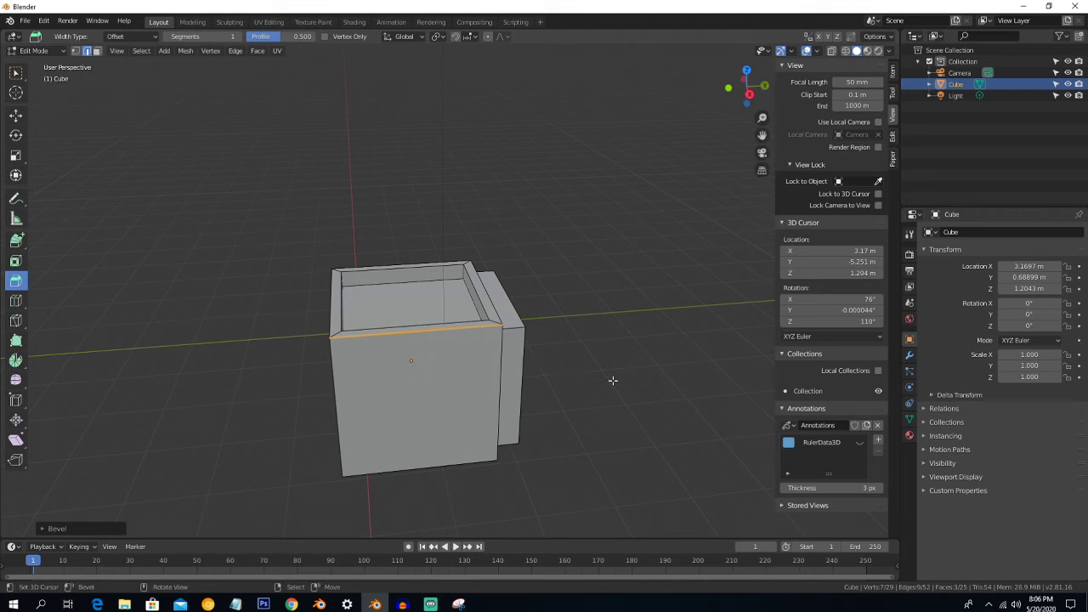
pyautogui.scroll(1, 612, 380)
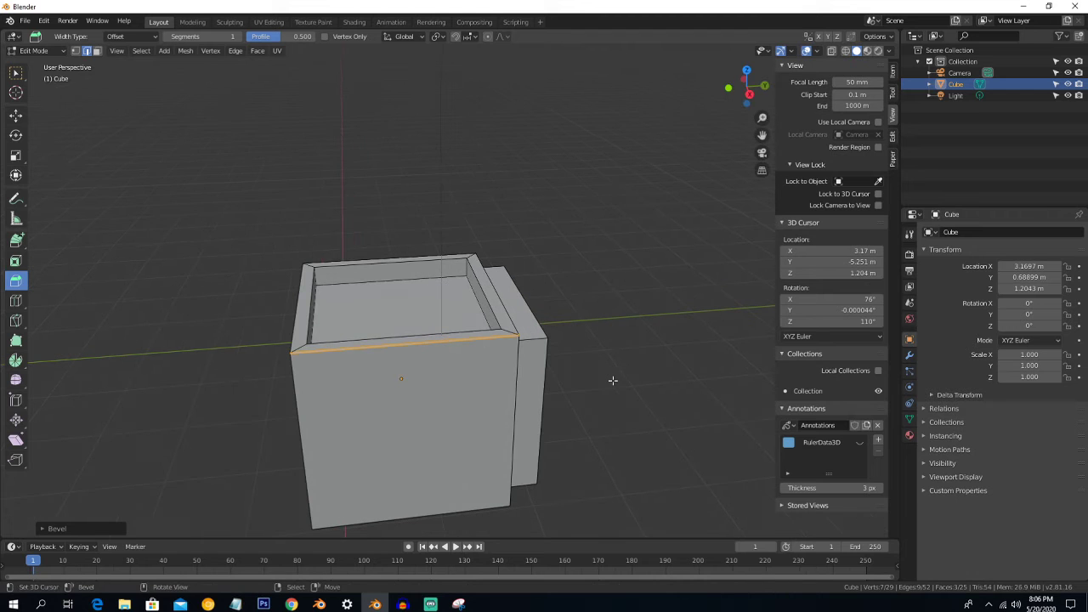
# - Select the outer top edge of the box beside the extruded side block
pyautogui.click(501, 297)
pyautogui.moveTo(500, 297); pyautogui.dragTo(479, 306, button='middle')
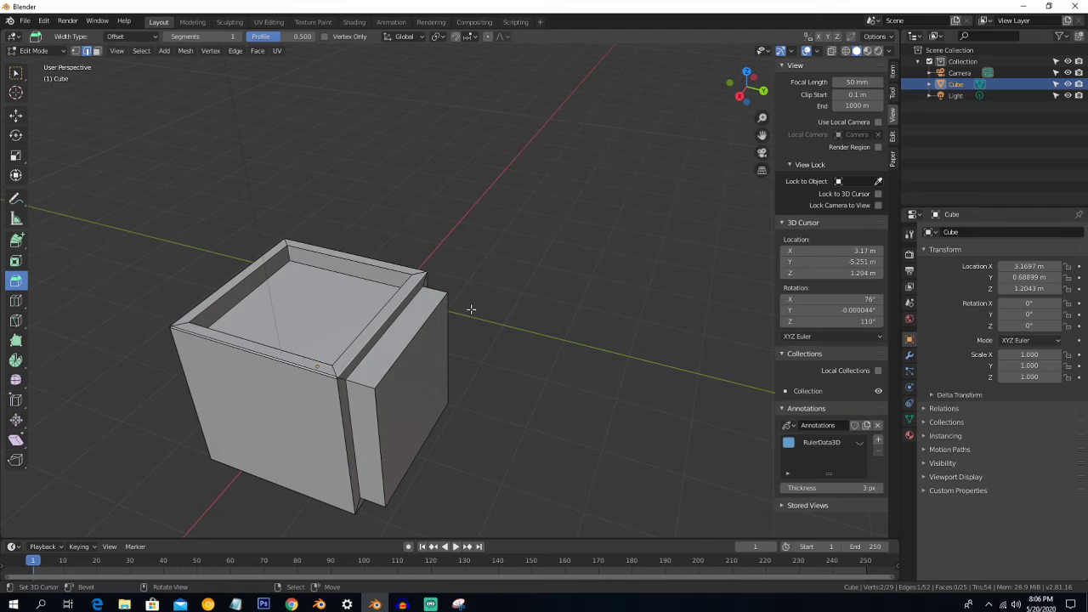
# - Try beveling the selected top edge twice with the Bevel tool, and undo both bevels
pyautogui.moveTo(496, 318); pyautogui.dragTo(502, 318)
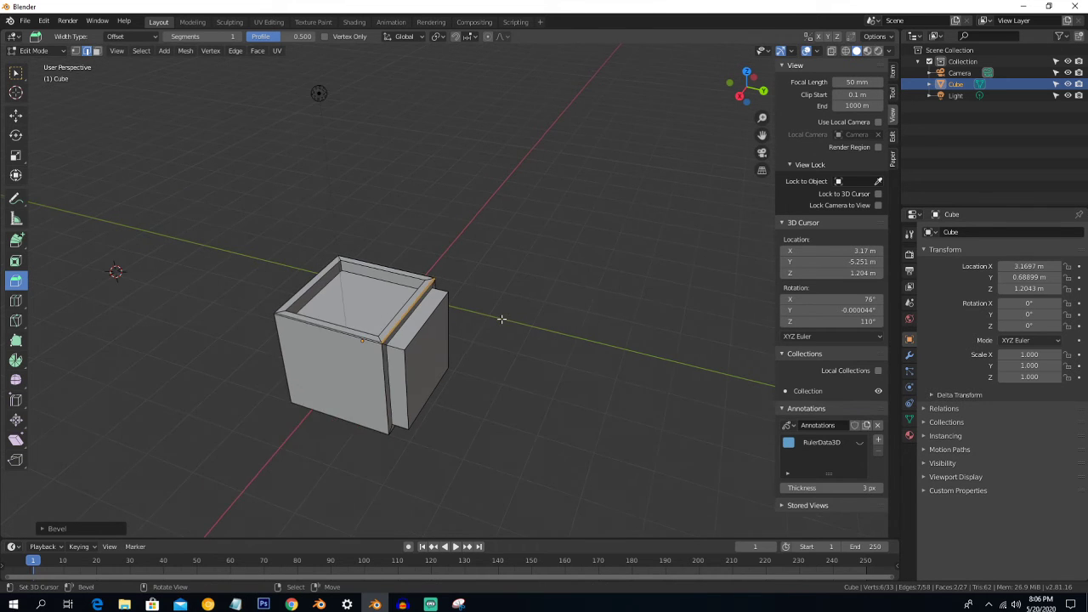
pyautogui.moveTo(498, 318); pyautogui.dragTo(509, 323)
pyautogui.scroll(2, 509, 323)
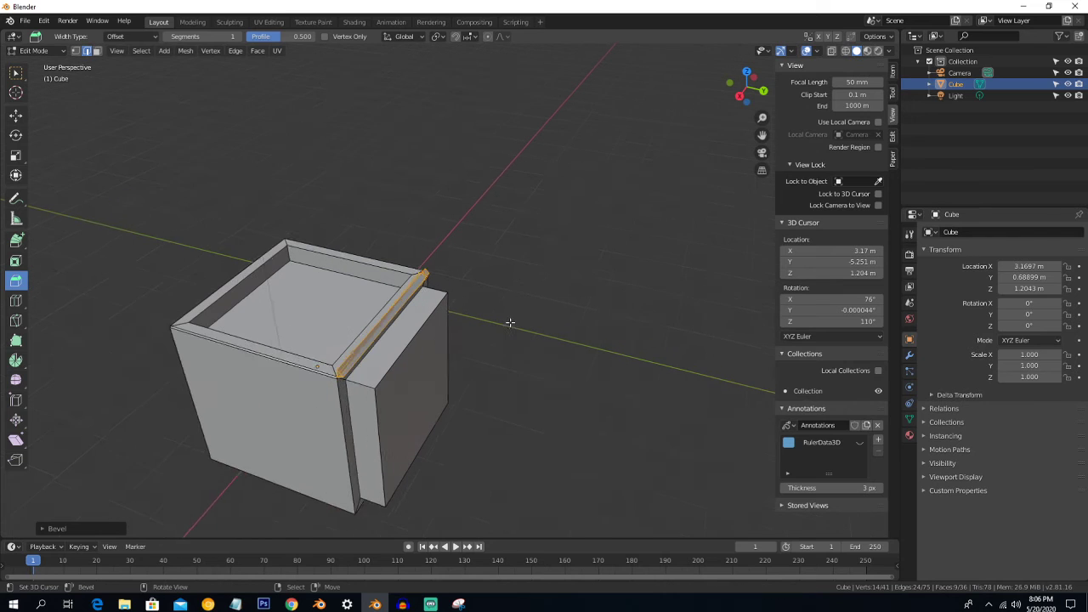
pyautogui.hotkey('ctrl', 'z')
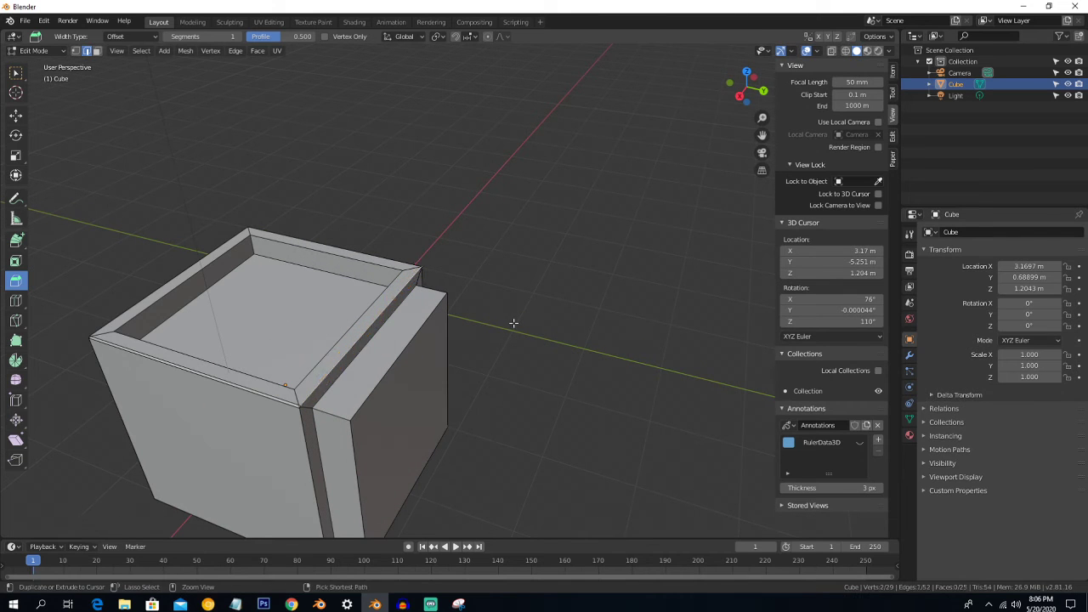
# - Bevel the selected top edge beside the side block about 0.034 m wide with 7 segments
pyautogui.hotkey('ctrl', 'b')
pyautogui.click(517, 342)
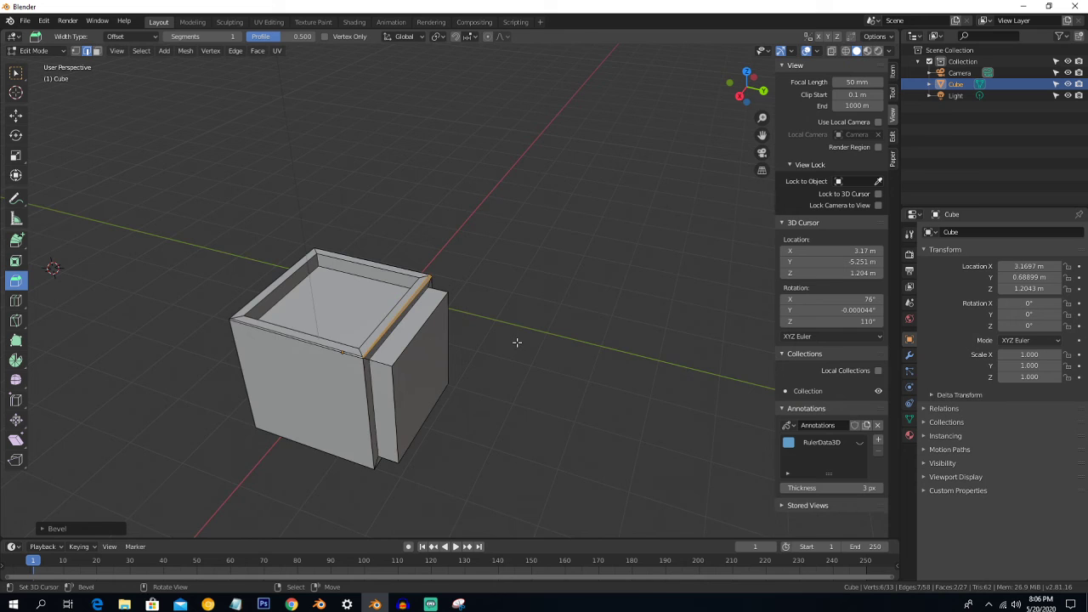
pyautogui.click(55, 529)
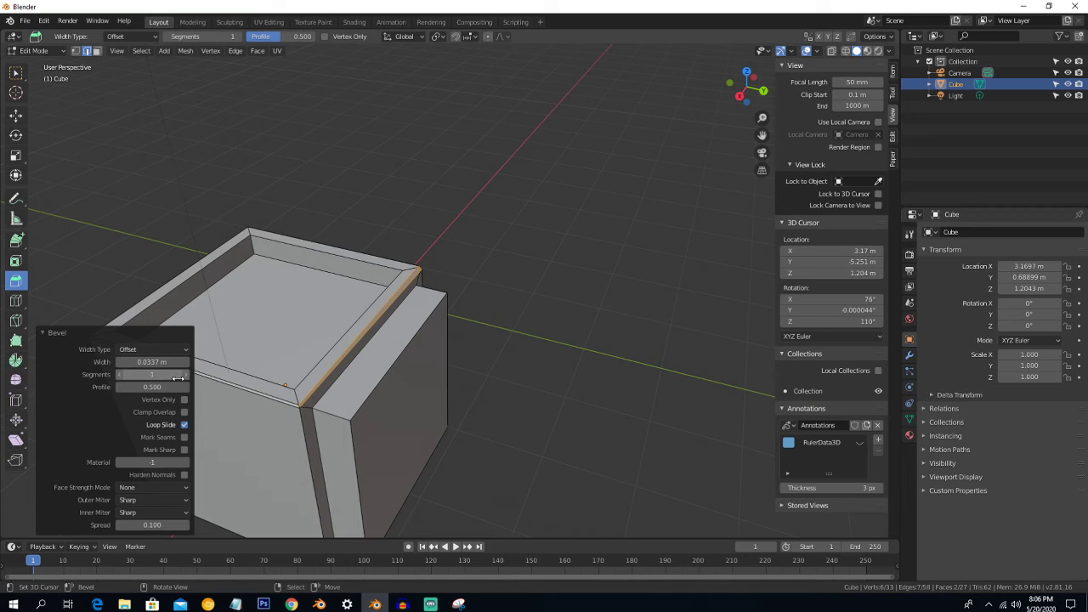
pyautogui.moveTo(174, 375); pyautogui.dragTo(221, 375)
pyautogui.scroll(2, 297, 380)
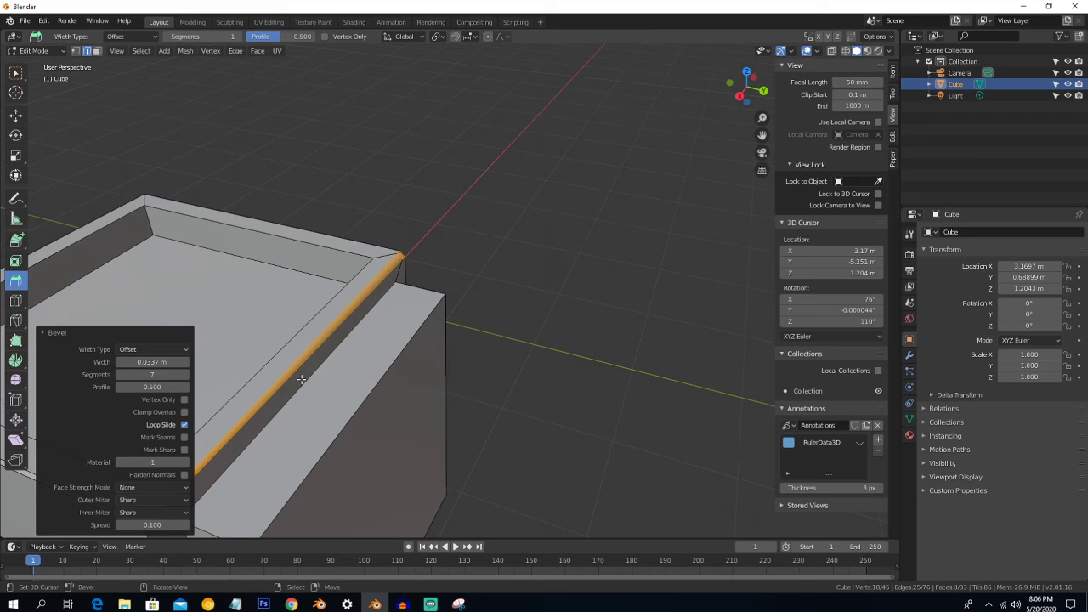
# - Examine the rounded bevel up close and from afar, comparing Object Mode with Edit Mode
pyautogui.moveTo(304, 380); pyautogui.dragTo(382, 315, button='middle')
pyautogui.press('Tab')
pyautogui.scroll(3, 406, 337)
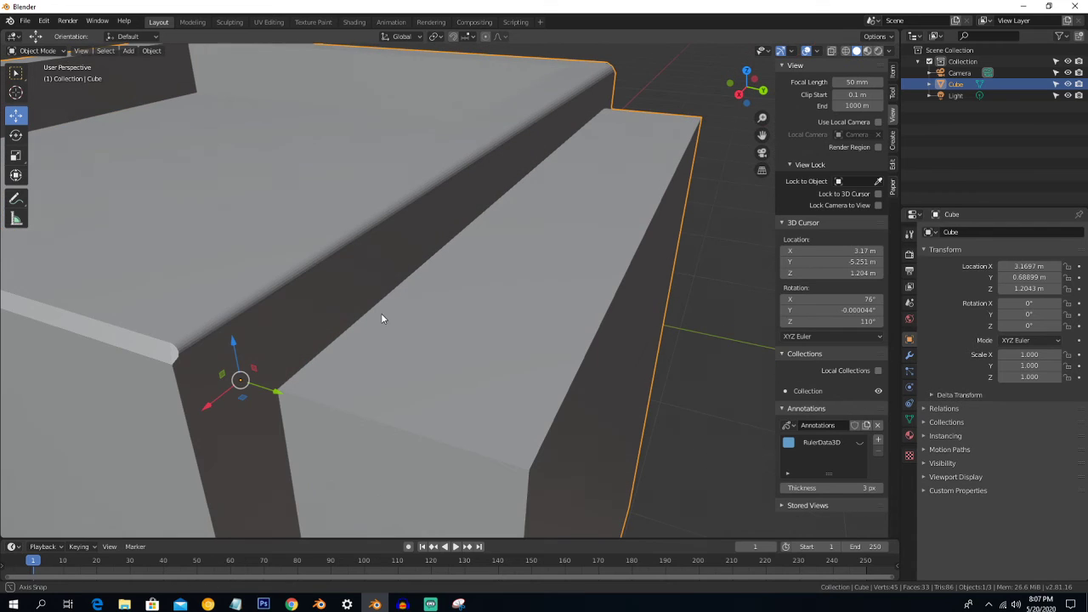
pyautogui.press('Tab')
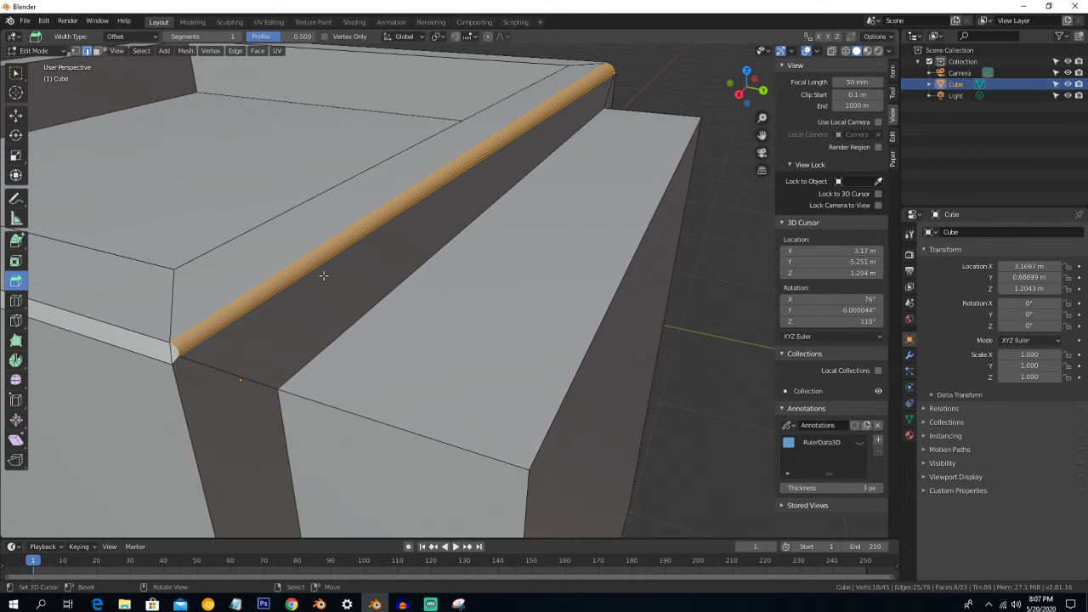
pyautogui.scroll(-2, 321, 276)
pyautogui.press('Tab')
pyautogui.scroll(-7, 318, 280)
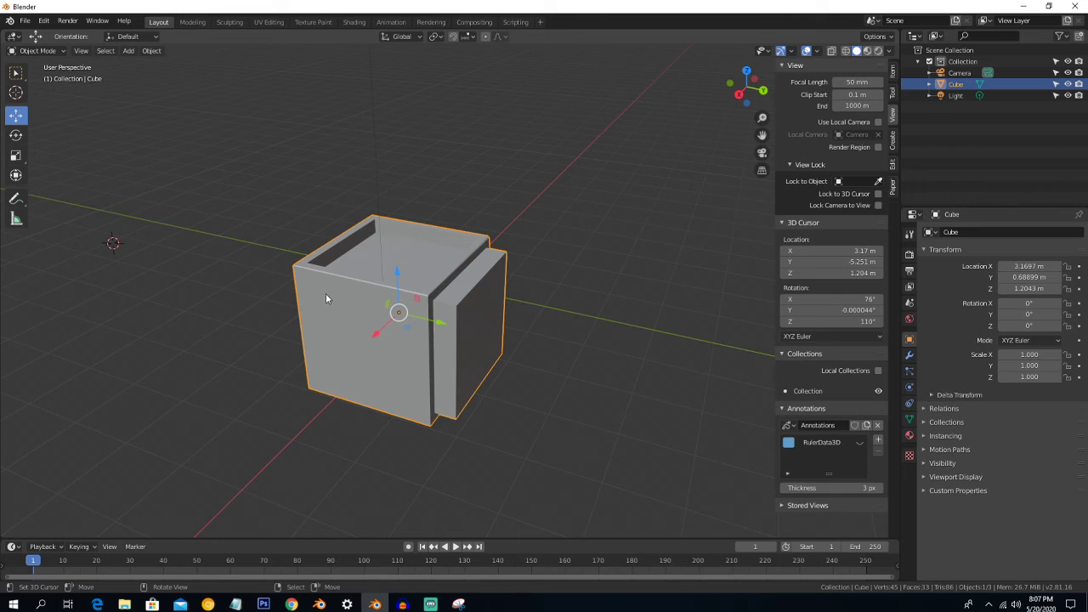
pyautogui.scroll(-2, 327, 299)
# - In Edit Mode, add vertical loop cuts that divide the box's front face into four equal columns
pyautogui.press('Tab')
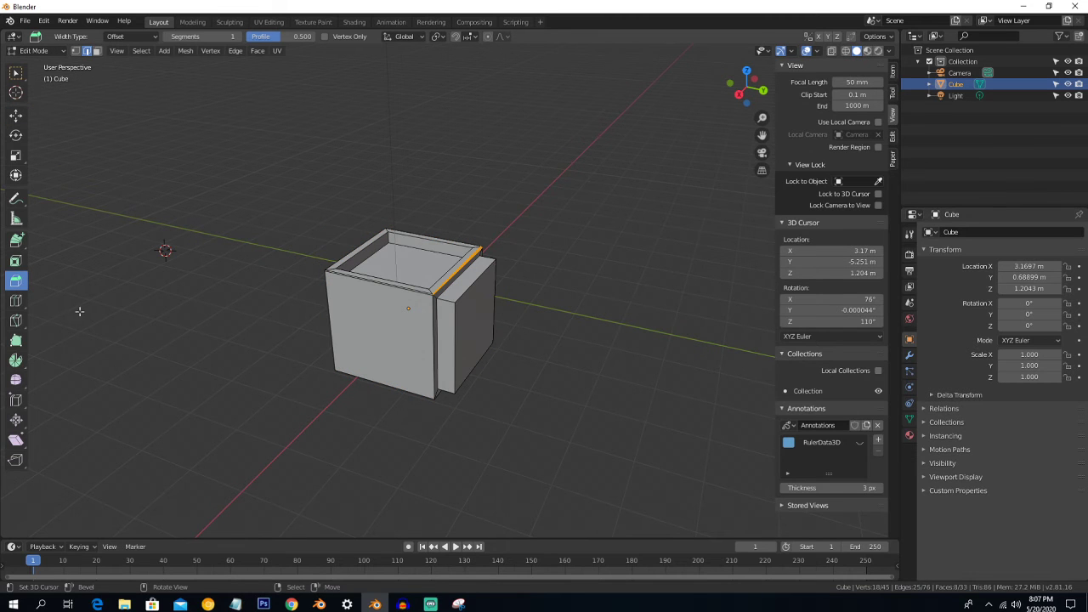
pyautogui.click(17, 302)
pyautogui.moveTo(175, 291); pyautogui.dragTo(247, 291, button='middle')
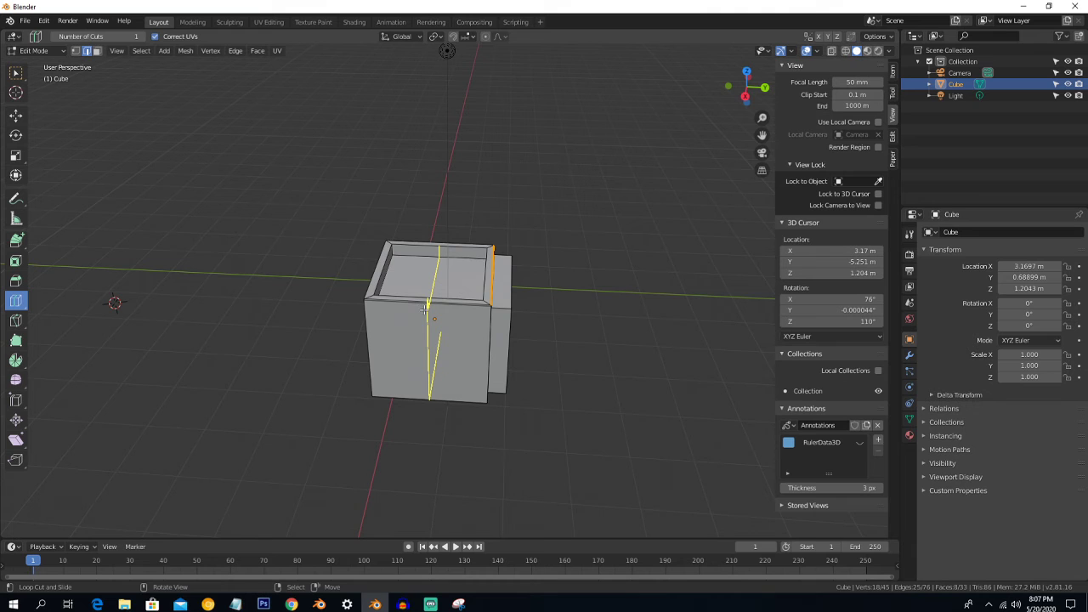
pyautogui.click(435, 313)
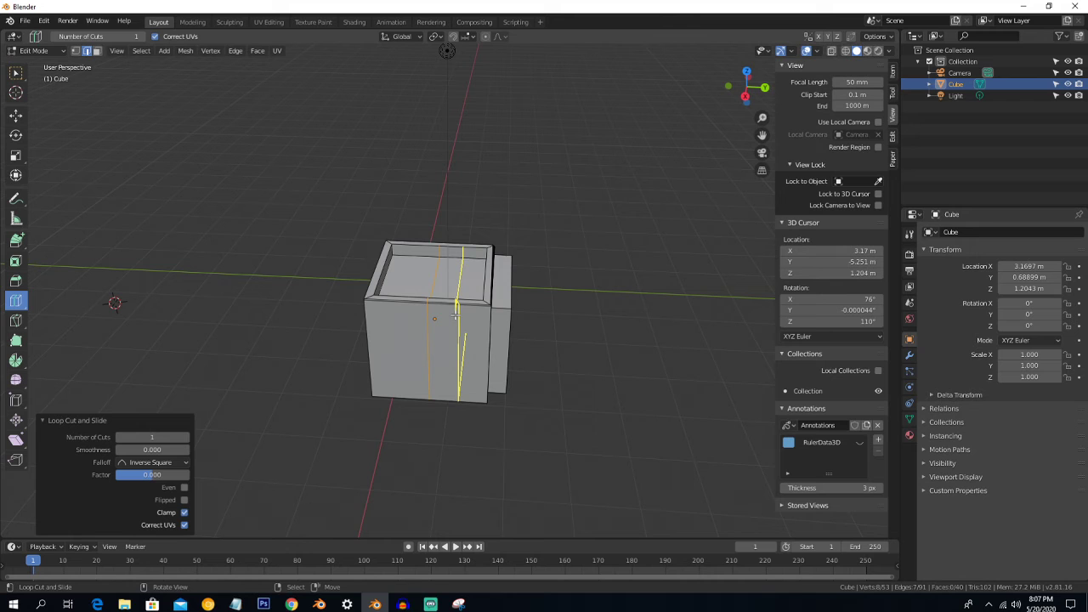
pyautogui.click(462, 315)
# - Add three horizontal loop cuts across the front face, at its middle and halfway through the upper and lower halves
pyautogui.click(459, 352)
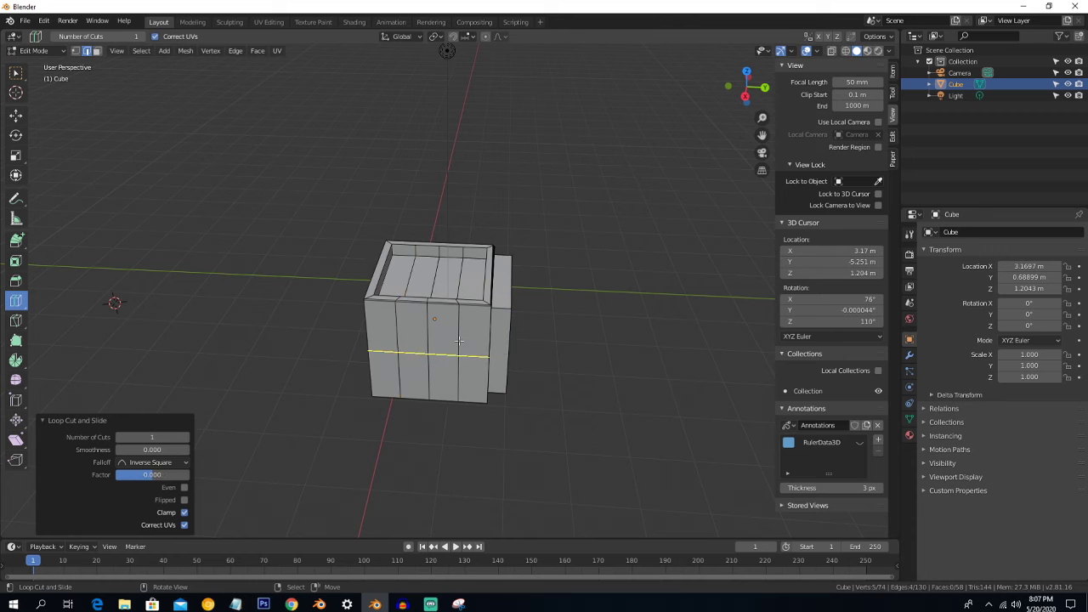
pyautogui.click(468, 325)
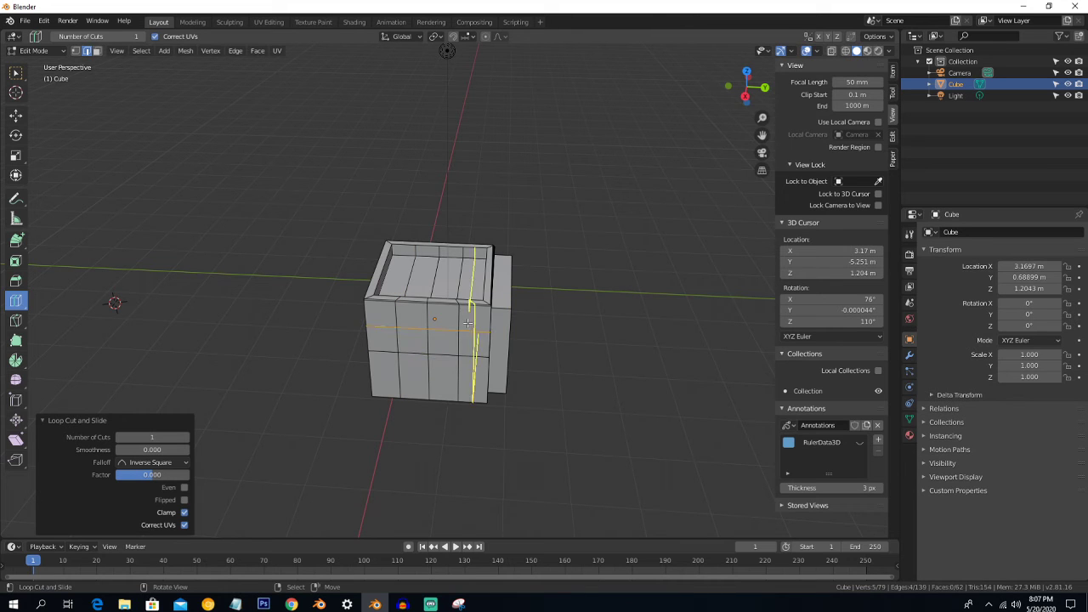
pyautogui.click(459, 375)
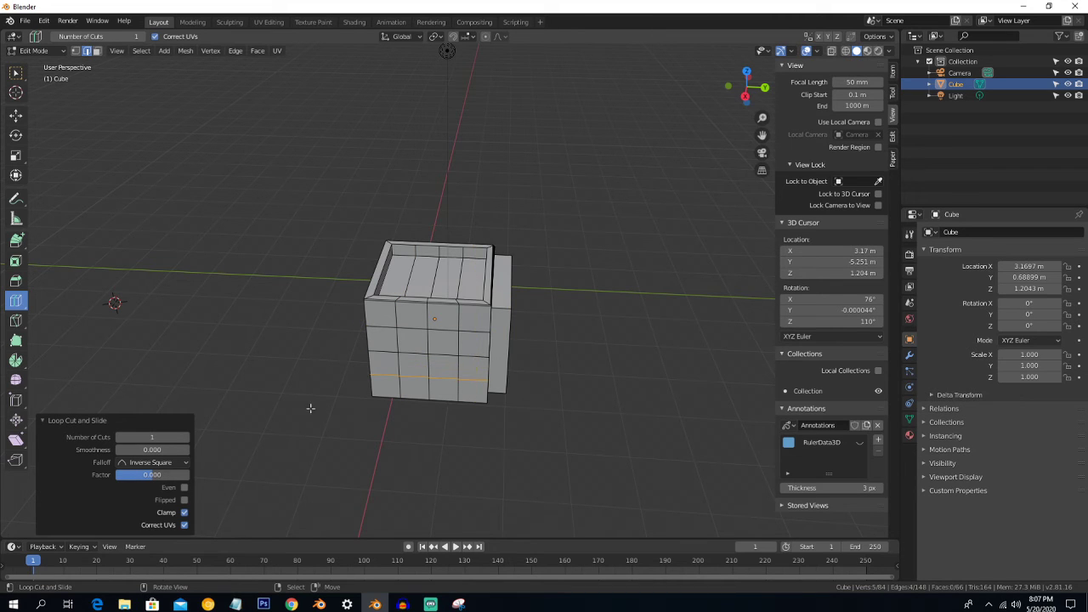
# - Set the lowest horizontal loop cut's smoothness to about -0.52 and slide it by a factor of about 0.09
pyautogui.click(148, 450)
pyautogui.write('0.2')
pyautogui.press('Return')
pyautogui.moveTo(152, 450); pyautogui.dragTo(90, 450)
pyautogui.moveTo(166, 481)
pyautogui.mouseDown()
pyautogui.moveTo(182, 481)
pyautogui.moveTo(162, 481)
pyautogui.mouseUp()
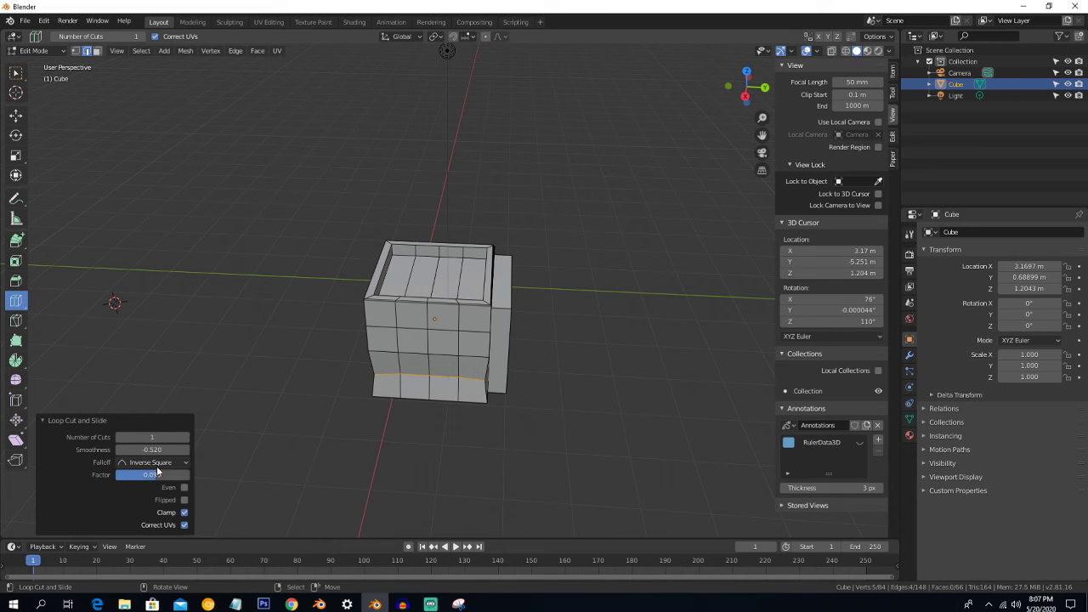
# - Set the lowest loop cut's number of cuts to 3 and check the shape in Object Mode
pyautogui.click(180, 437)
pyautogui.click(179, 437)
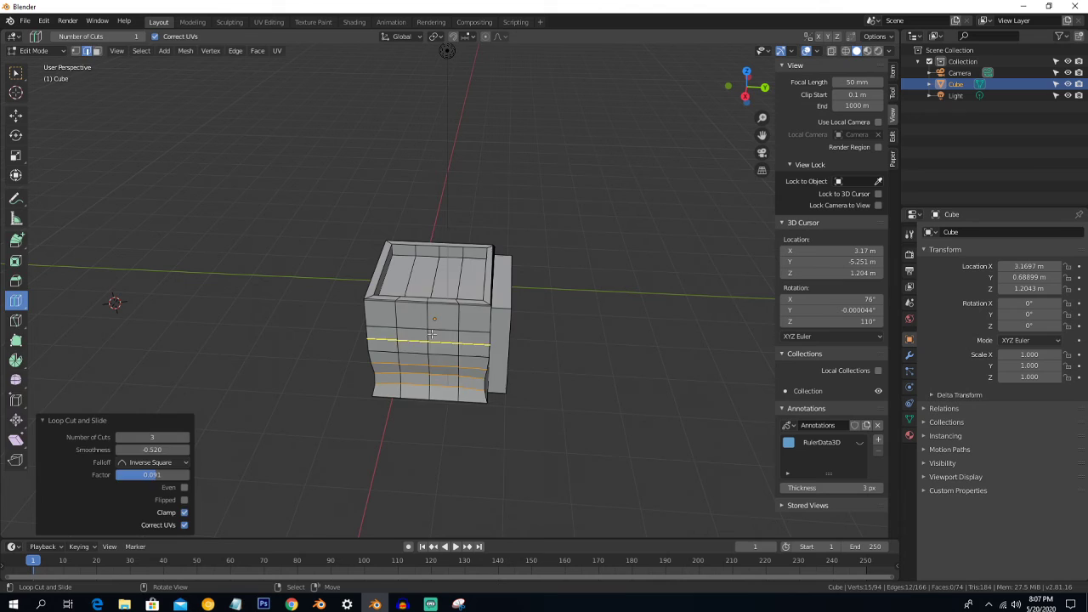
pyautogui.press('Tab')
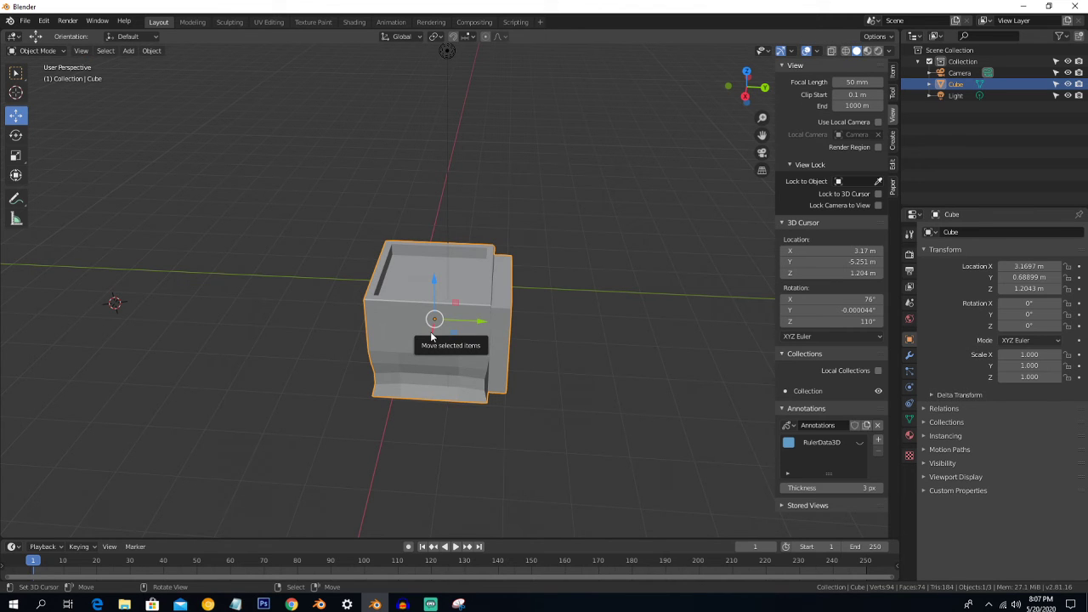
pyautogui.press('Tab')
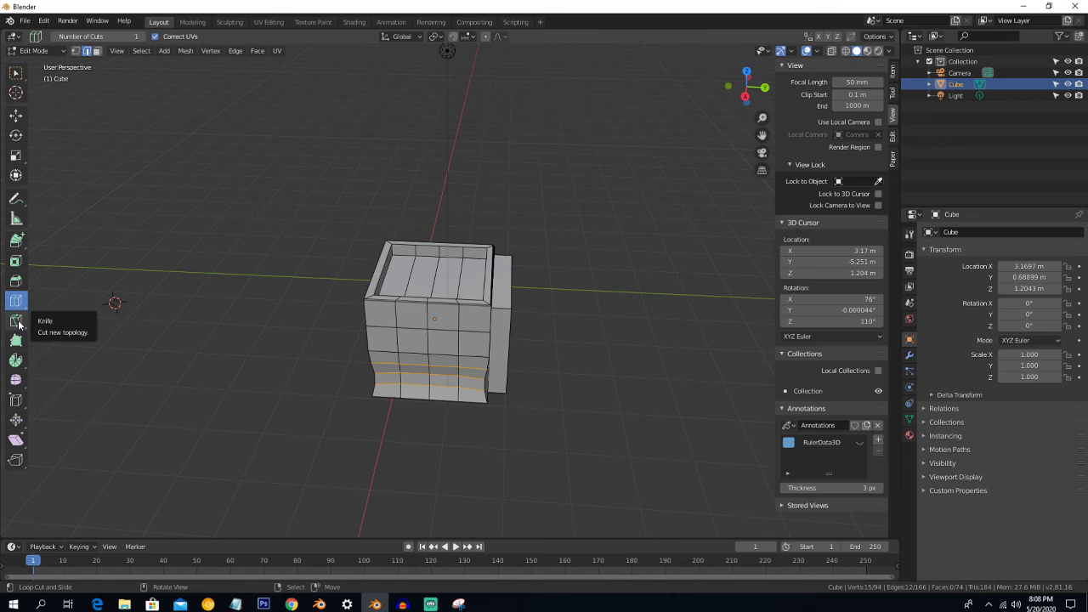
# - Deselect everything and, in front view, knife one slanted and one nearly vertical cut across the visible face from upper to lower edge
pyautogui.press('a')
pyautogui.hotkey('alt', 'a')
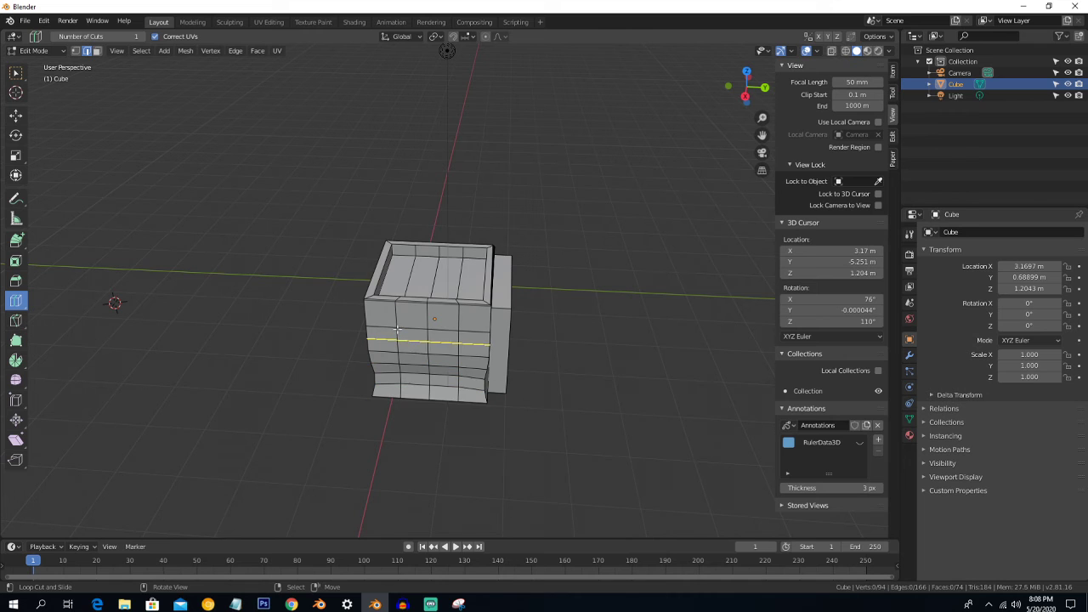
pyautogui.click(15, 321)
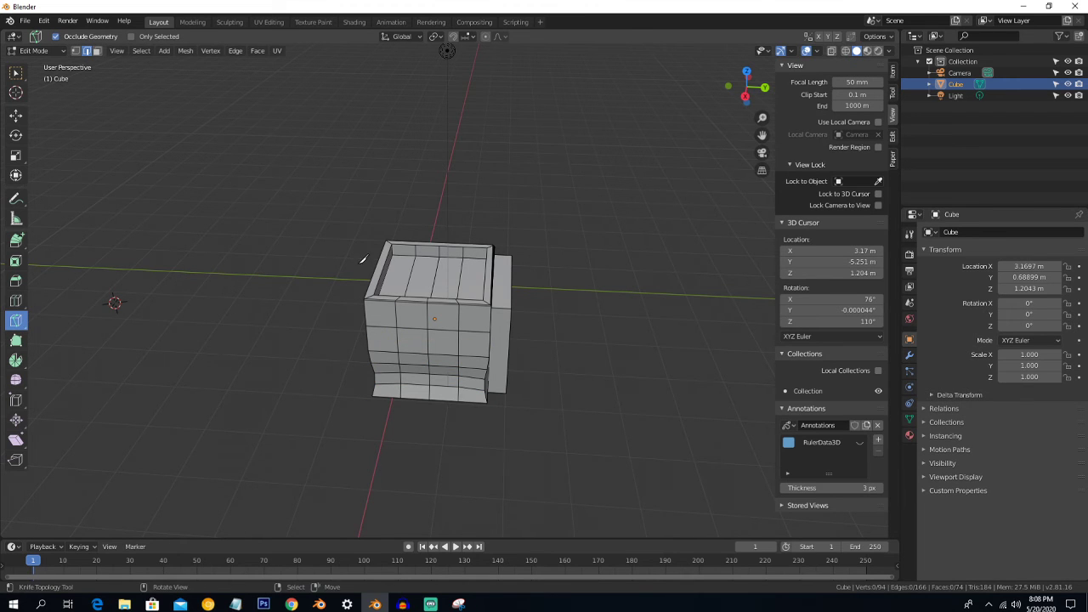
pyautogui.press('KP_1')
pyautogui.keyDown('shift'); pyautogui.moveTo(477, 215); pyautogui.dragTo(350, 325, button='middle'); pyautogui.keyUp('shift')
pyautogui.scroll(2, 354, 309)
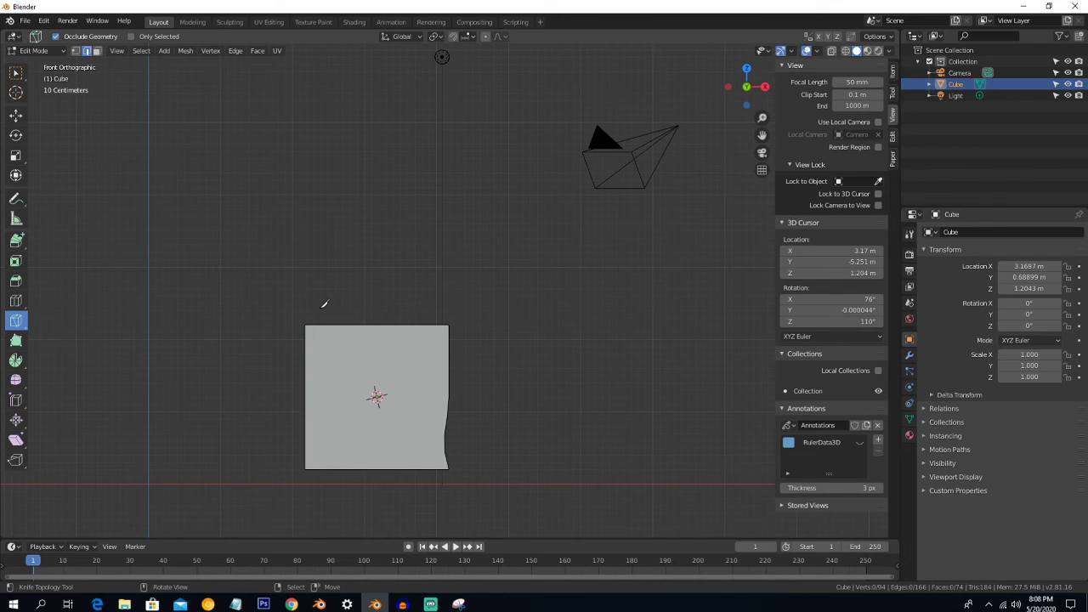
pyautogui.click(315, 280)
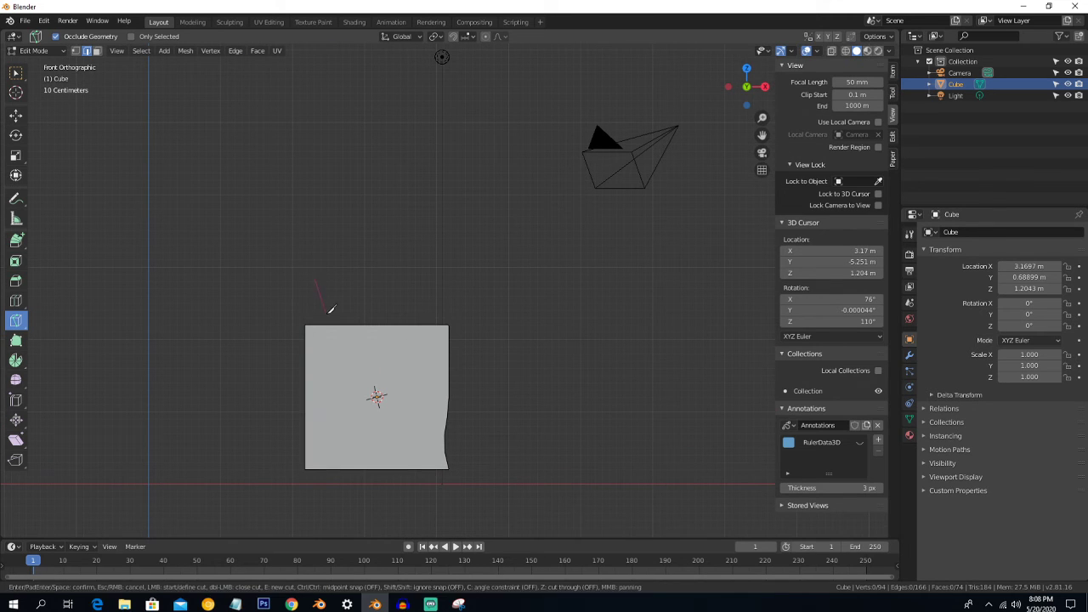
pyautogui.click(387, 468)
pyautogui.click(401, 489)
pyautogui.press('Return')
pyautogui.press('Return')
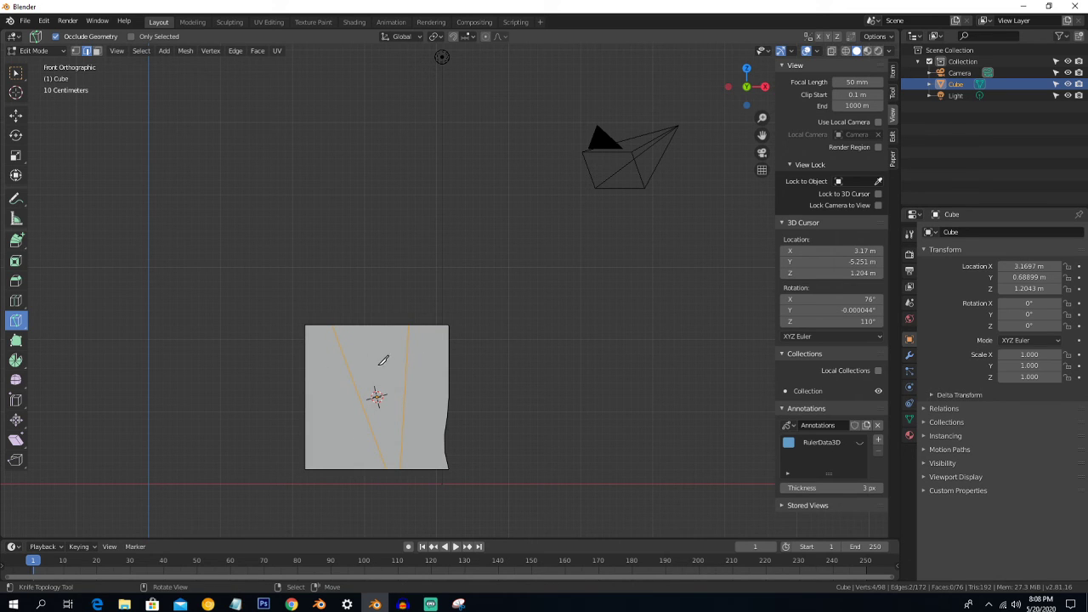
# - With the Poly Build tool, pull the face's upper corner vertex outward by about -0.364 m in X and 0.123 m in Z
pyautogui.click(17, 341)
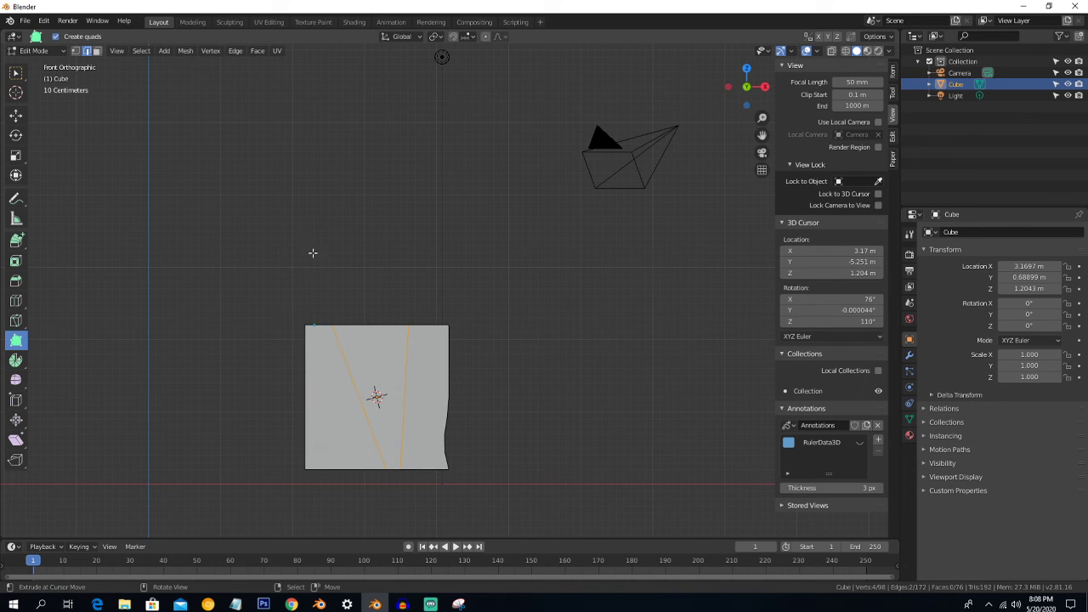
pyautogui.moveTo(298, 276); pyautogui.dragTo(297, 286, button='middle')
pyautogui.moveTo(252, 319); pyautogui.dragTo(225, 344)
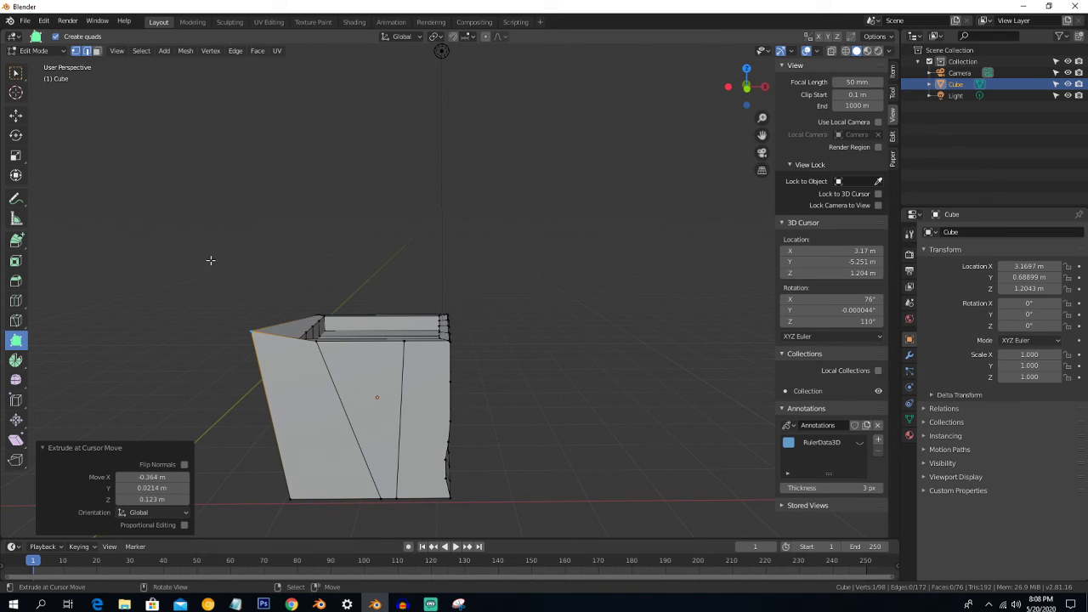
# - Extend an open chain of four new Poly Build vertices from the pulled corner, running above the box
pyautogui.click(200, 230)
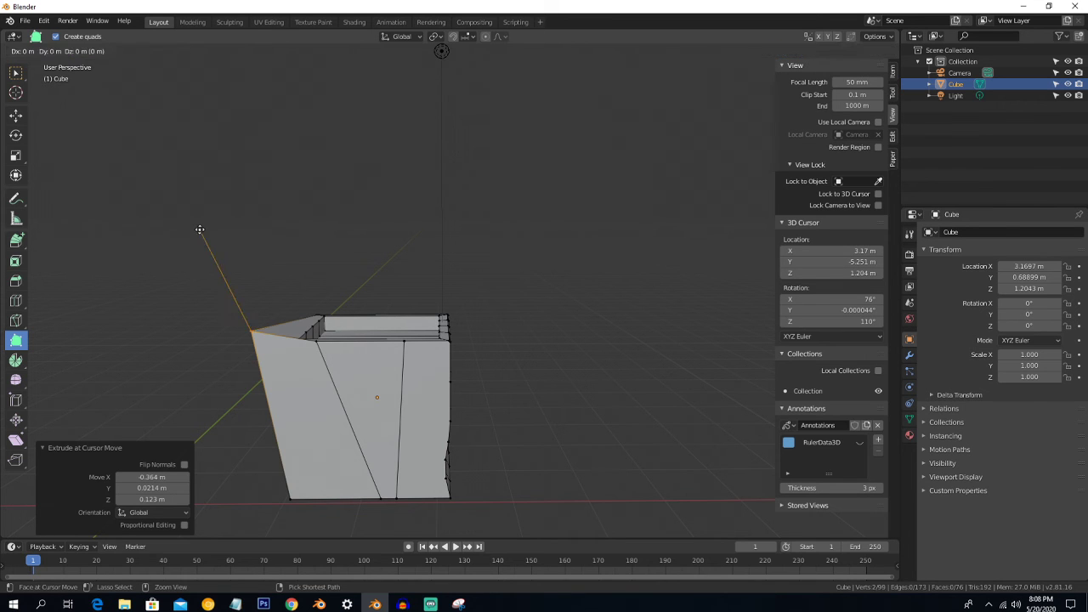
pyautogui.moveTo(244, 223); pyautogui.dragTo(274, 209, button='middle')
pyautogui.click(309, 201)
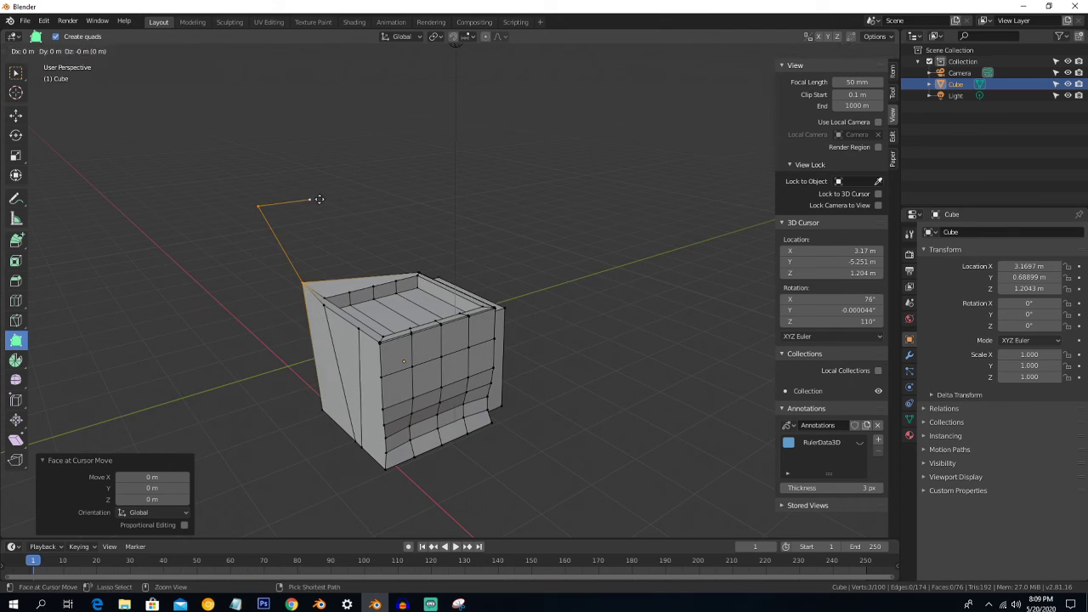
pyautogui.click(334, 232)
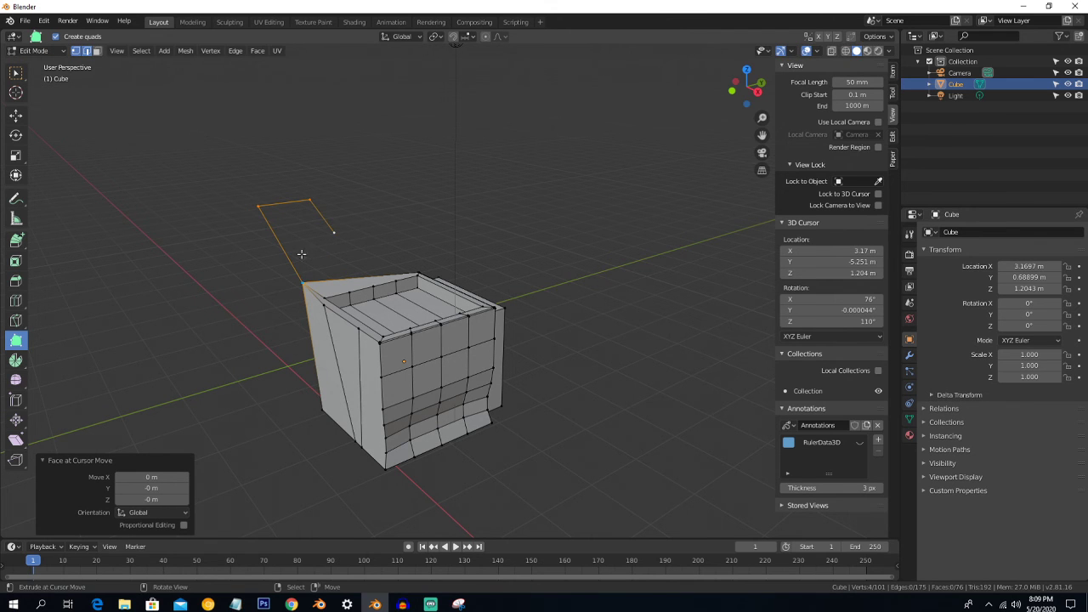
pyautogui.moveTo(311, 226); pyautogui.dragTo(438, 201, button='middle')
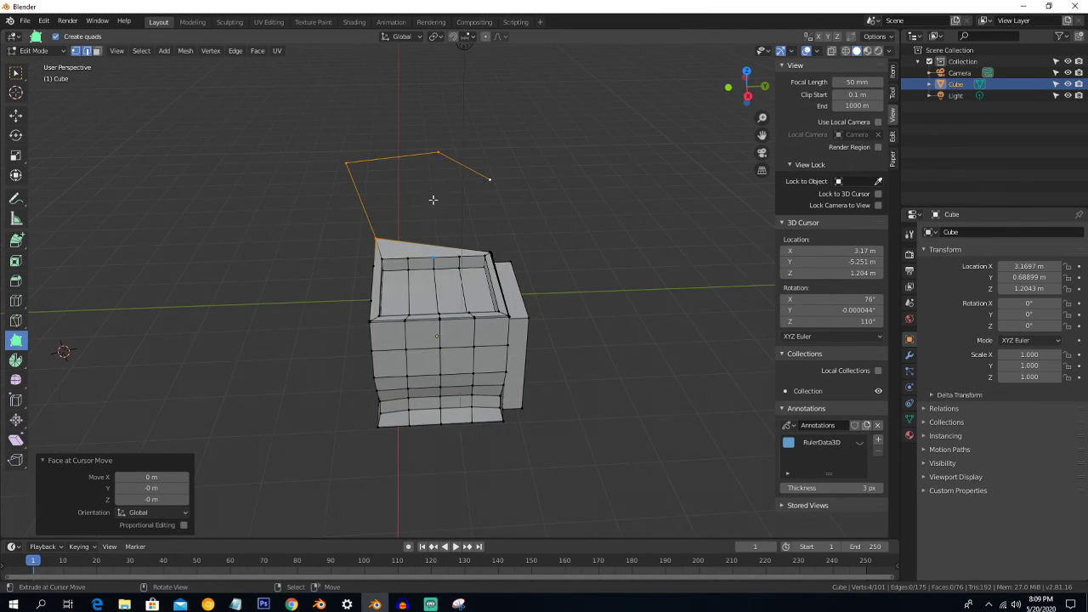
pyautogui.moveTo(460, 196)
pyautogui.mouseDown()
pyautogui.moveTo(432, 182)
pyautogui.moveTo(462, 190)
pyautogui.mouseUp()
# - Spin the chain's end vertex about -69.3° around the 3D cursor's Z axis in 9 steps, undoing any mistaken first attempt
pyautogui.click(16, 360)
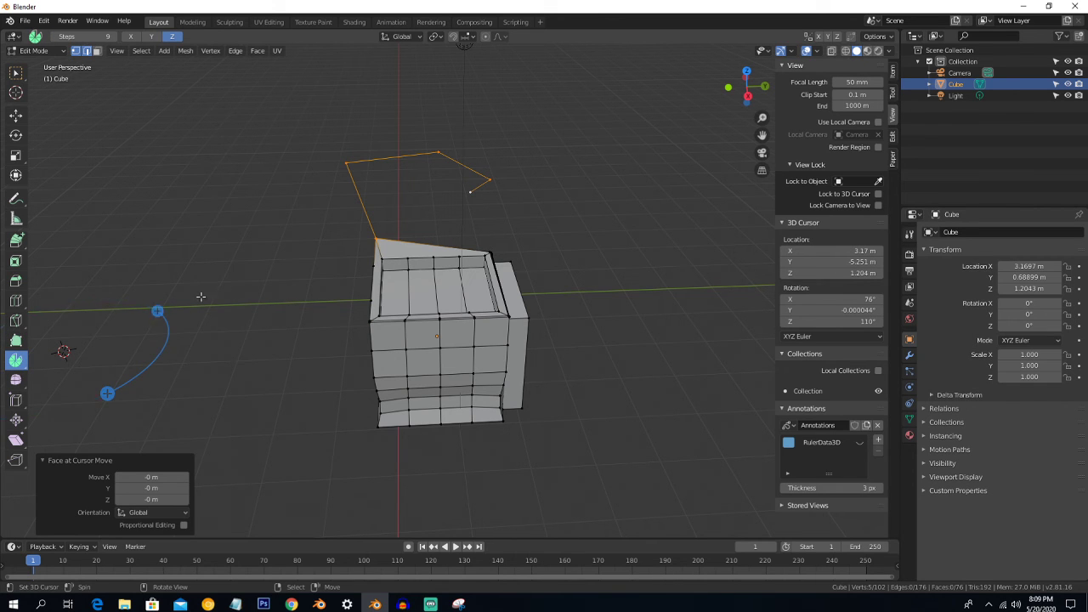
pyautogui.moveTo(178, 303); pyautogui.dragTo(235, 287, button='middle')
pyautogui.moveTo(211, 302)
pyautogui.mouseDown()
pyautogui.moveTo(226, 306)
pyautogui.moveTo(220, 298)
pyautogui.mouseUp()
pyautogui.hotkey('ctrl', 'z')
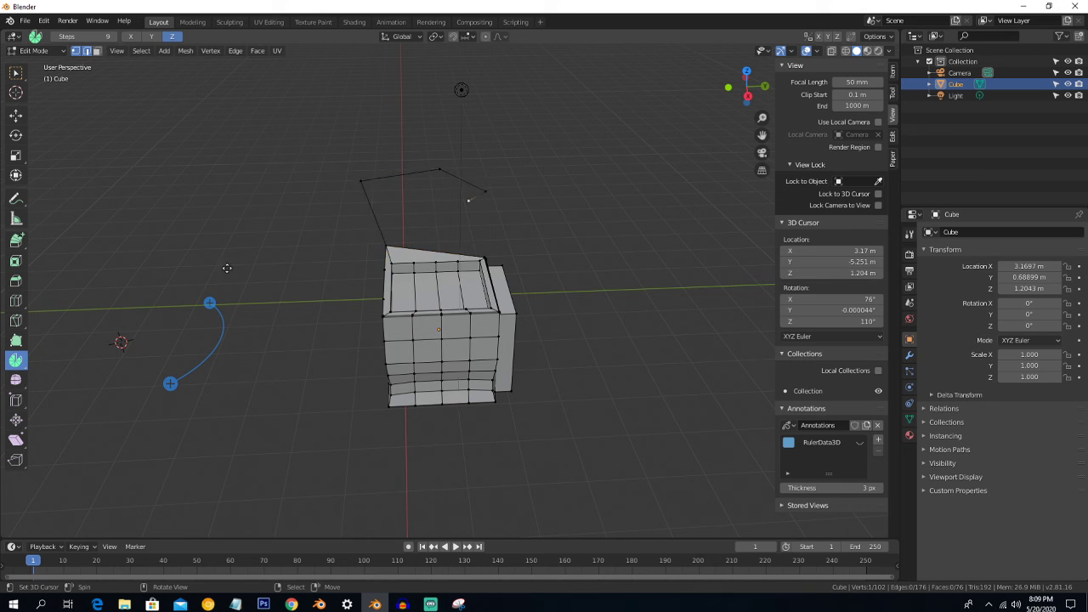
pyautogui.moveTo(211, 303); pyautogui.dragTo(195, 349)
pyautogui.moveTo(198, 345); pyautogui.dragTo(205, 341, button='middle')
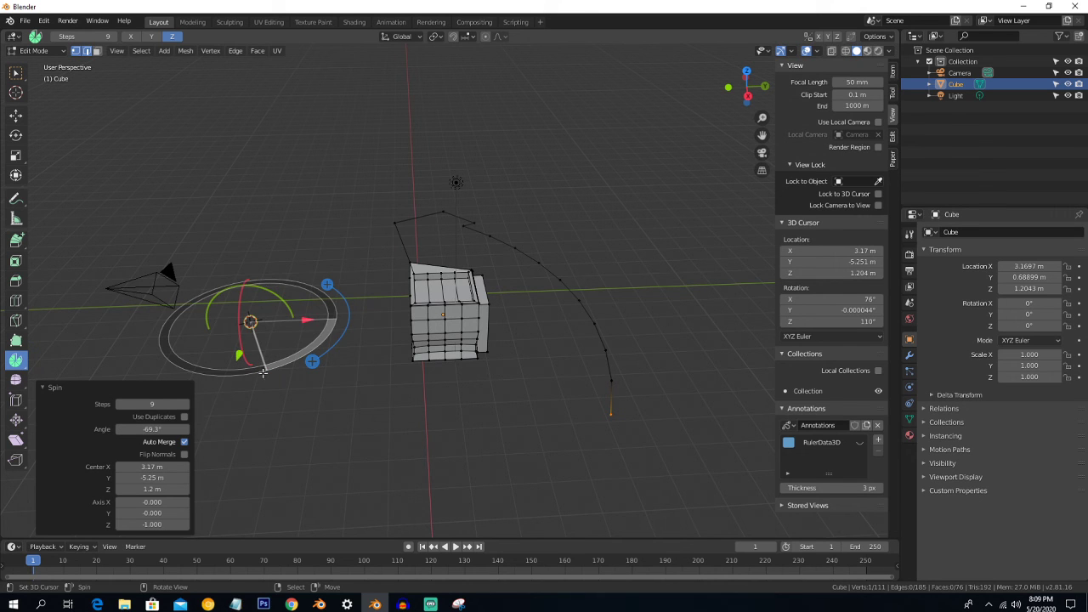
# - Continue the arc around the 3D cursor with further 9-step spins of its end vertex, the last by about -189°
pyautogui.moveTo(317, 301); pyautogui.dragTo(299, 327)
pyautogui.scroll(-3, 314, 351)
pyautogui.scroll(3, 466, 322)
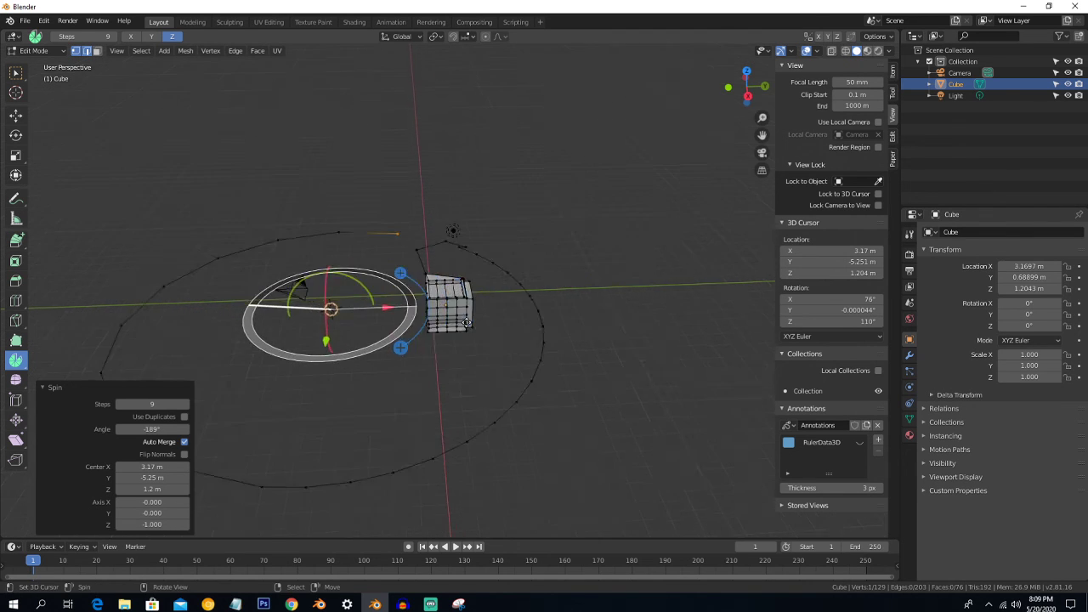
pyautogui.scroll(-2, 466, 324)
pyautogui.scroll(-2, 389, 313)
pyautogui.scroll(2, 389, 313)
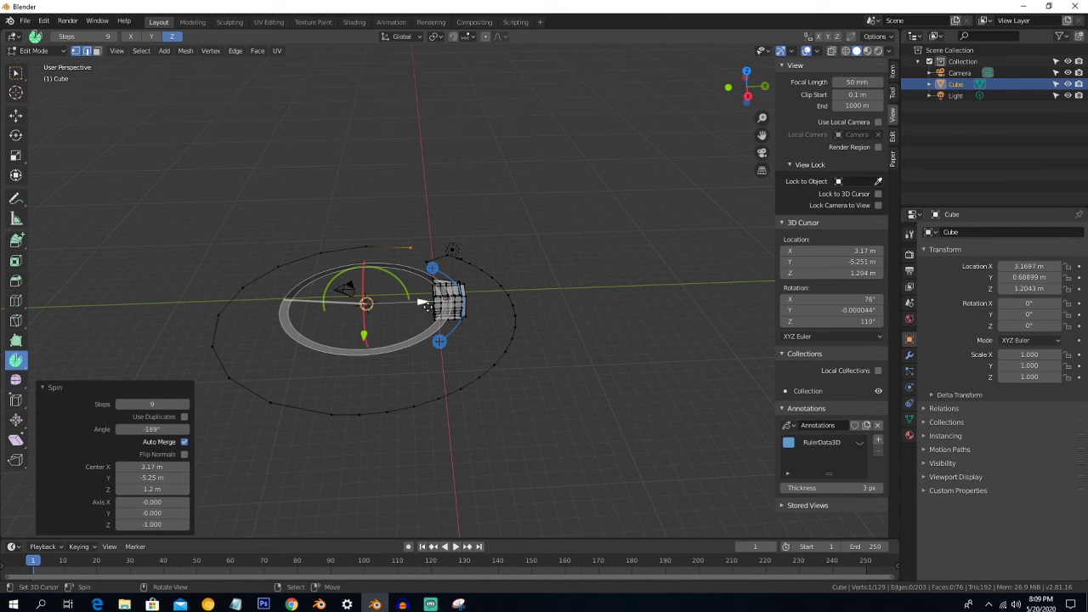
# - Select the whole connected edge line of the spun arc and fill it with a face, checking it in Object Mode
pyautogui.press('a')
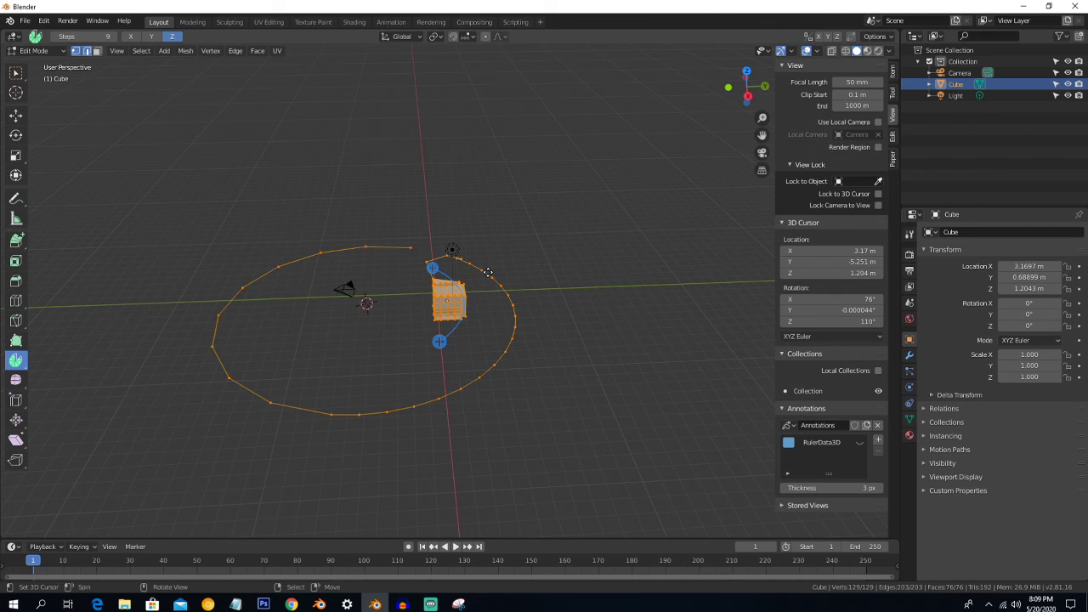
pyautogui.click(488, 272)
pyautogui.keyDown('alt'); pyautogui.click(488, 273); pyautogui.keyUp('alt')
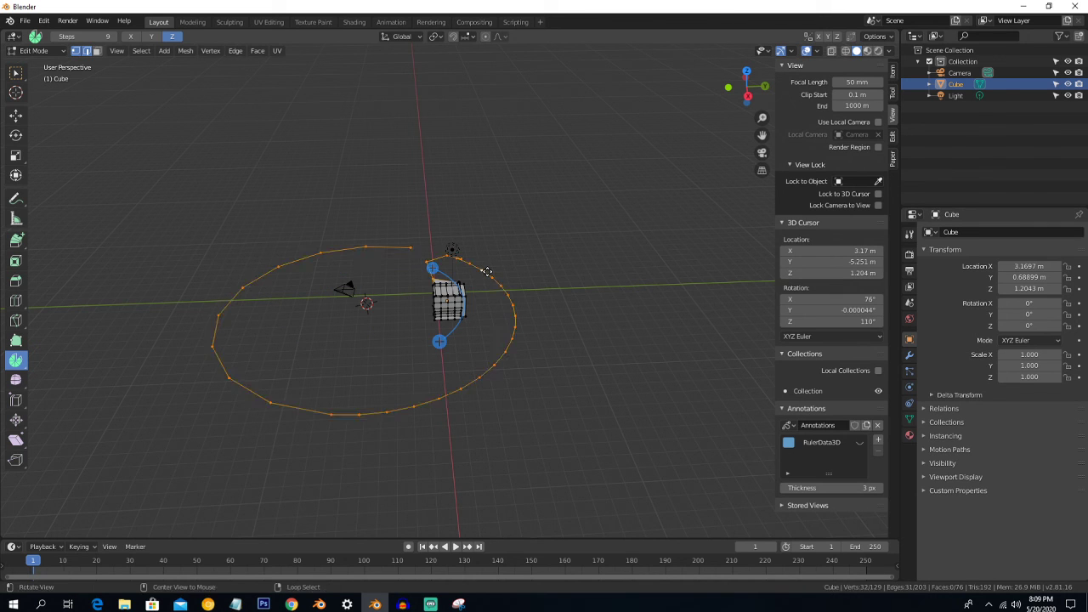
pyautogui.press('f')
pyautogui.moveTo(488, 272); pyautogui.dragTo(442, 285, button='middle')
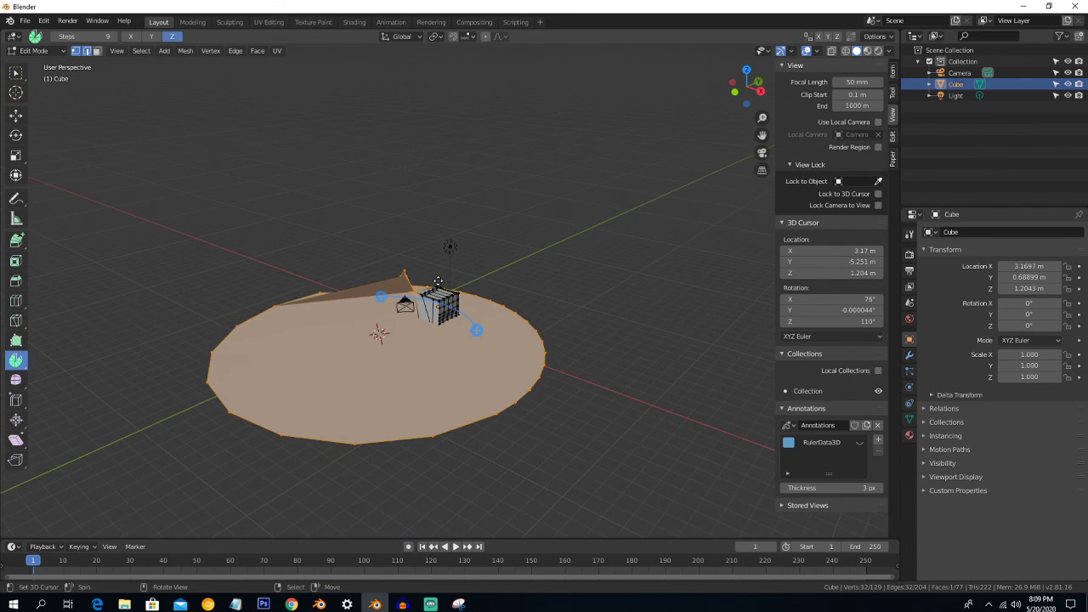
pyautogui.press('Tab')
pyautogui.press('Tab')
# - Delete the edited cube in Object Mode and add a new 2 m cube at the 3D cursor
pyautogui.press('Tab')
pyautogui.press('x')
pyautogui.click(435, 283)
pyautogui.hotkey('shift', 'a')
pyautogui.moveTo(428, 284)
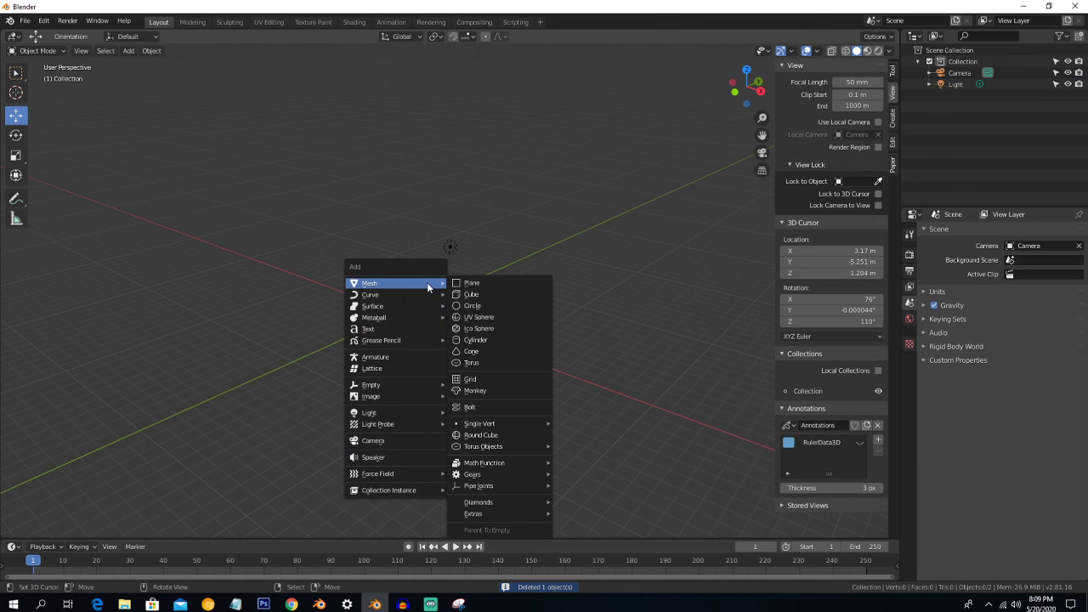
pyautogui.click(467, 295)
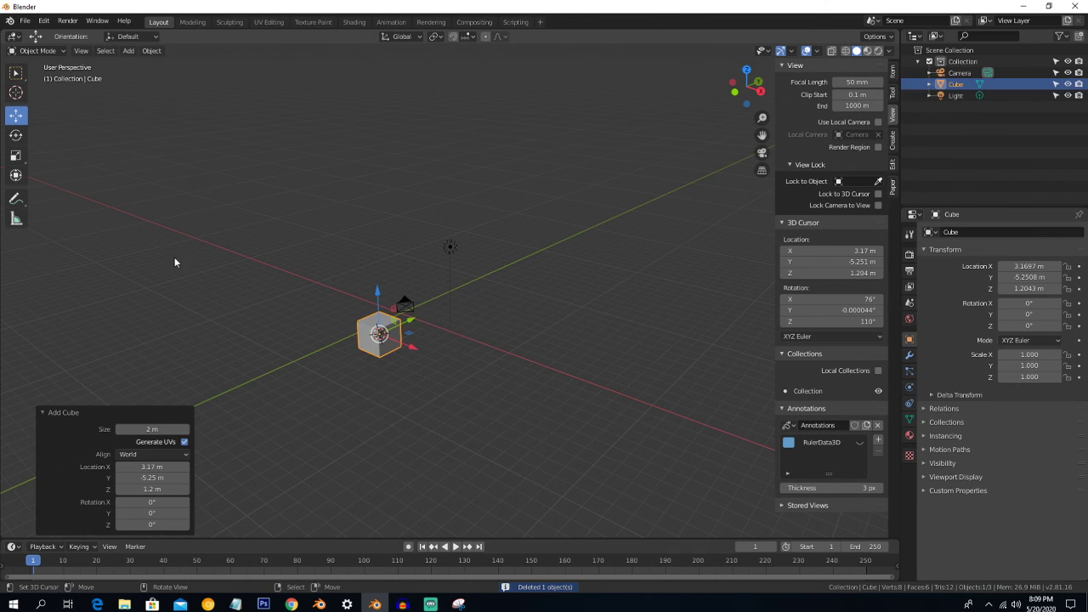
# - In Edit Mode, apply the Smooth tool to all the new cube's vertices with a smoothing of about -0.23
pyautogui.press('Tab')
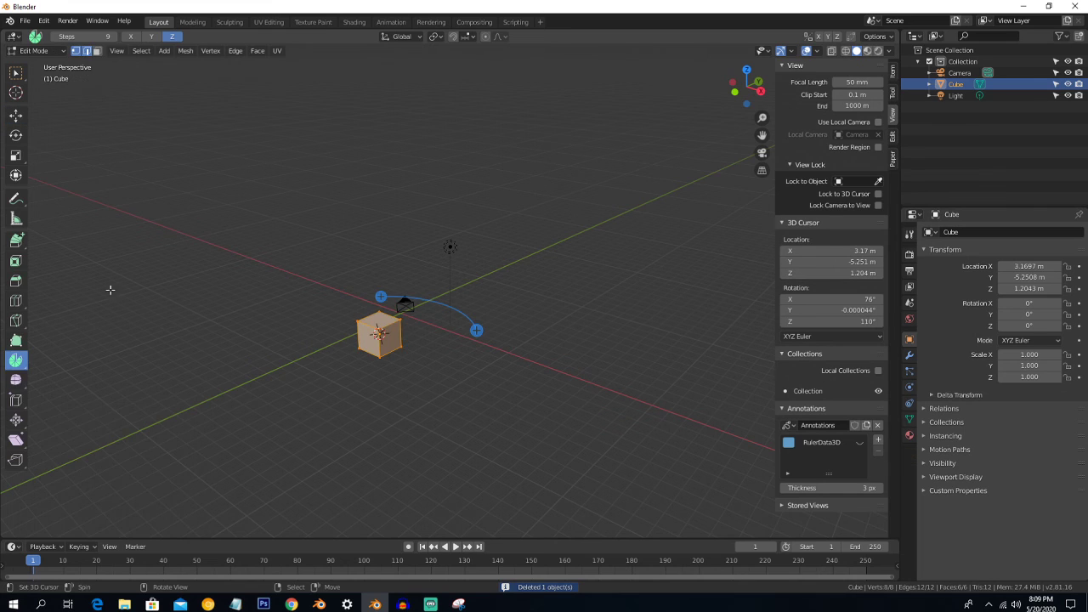
pyautogui.click(16, 381)
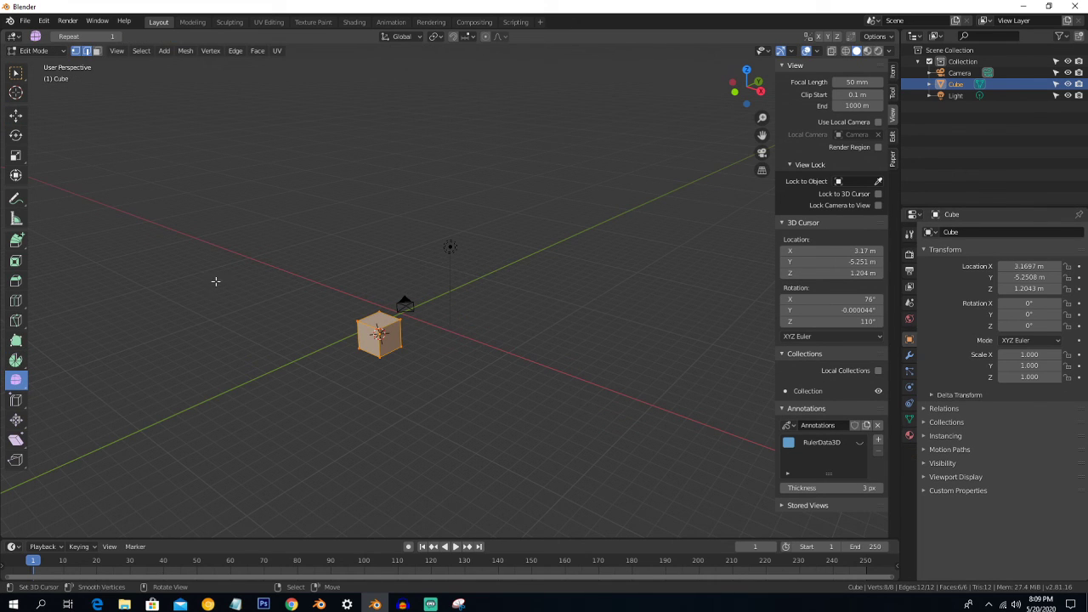
pyautogui.moveTo(215, 281); pyautogui.dragTo(163, 340)
pyautogui.click(27, 388)
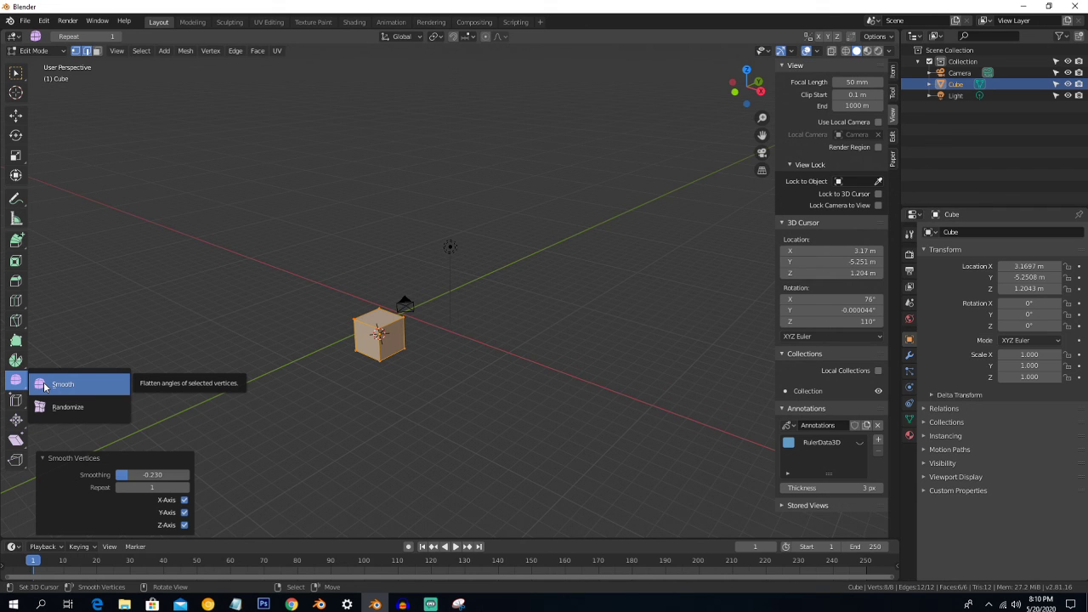
pyautogui.click(44, 388)
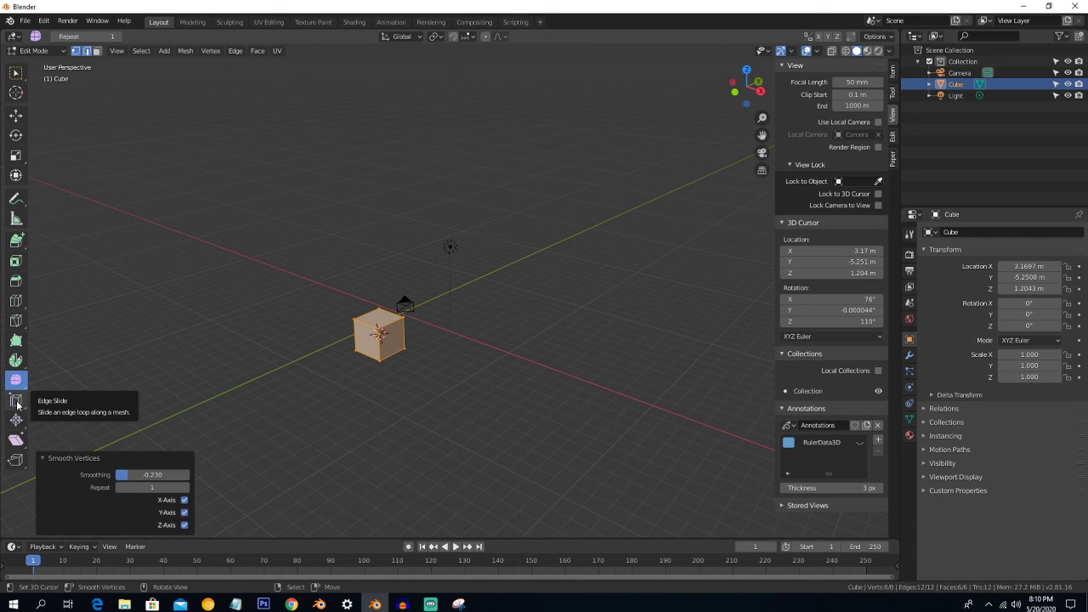
# - Activate the Edge Slide tool and add one centred vertical loop cut around the cube's front and upper faces
pyautogui.click(14, 403)
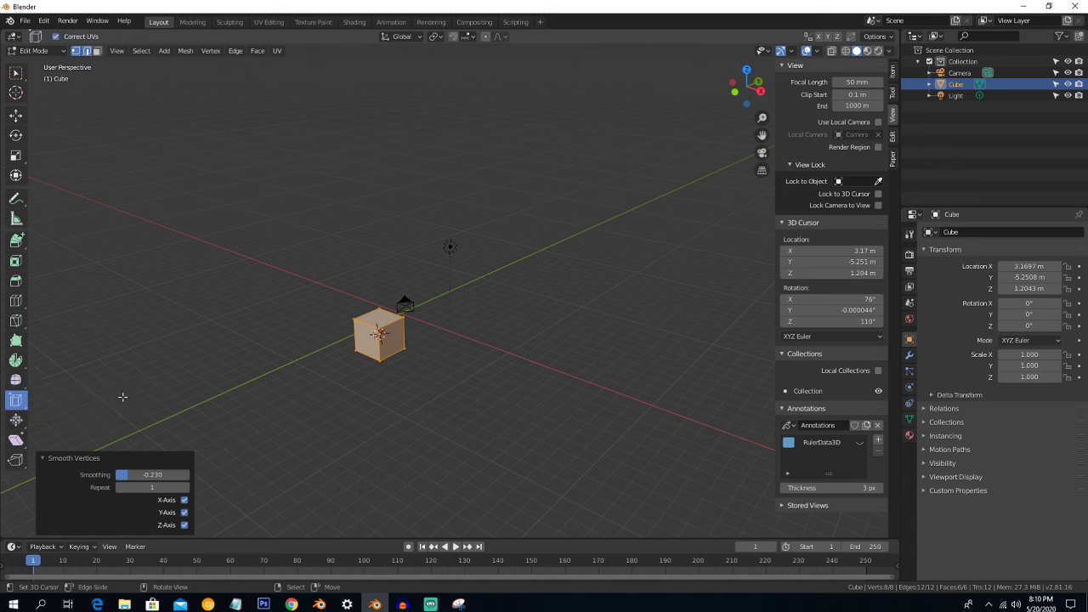
pyautogui.scroll(4, 234, 376)
pyautogui.moveTo(258, 381); pyautogui.dragTo(308, 372, button='middle')
pyautogui.press('ctrl')
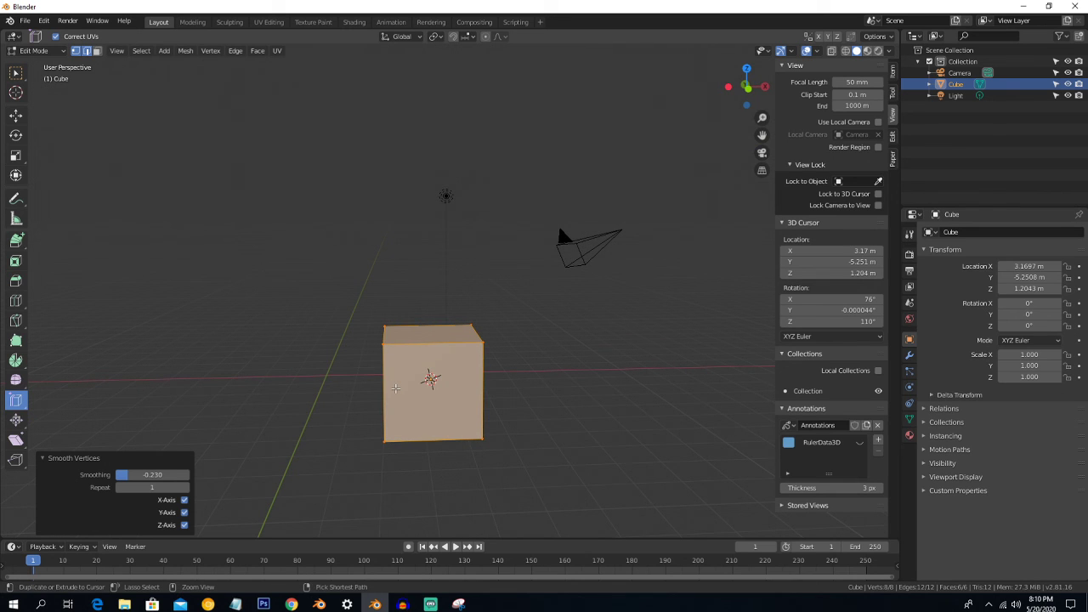
pyautogui.hotkey('ctrl', 'r')
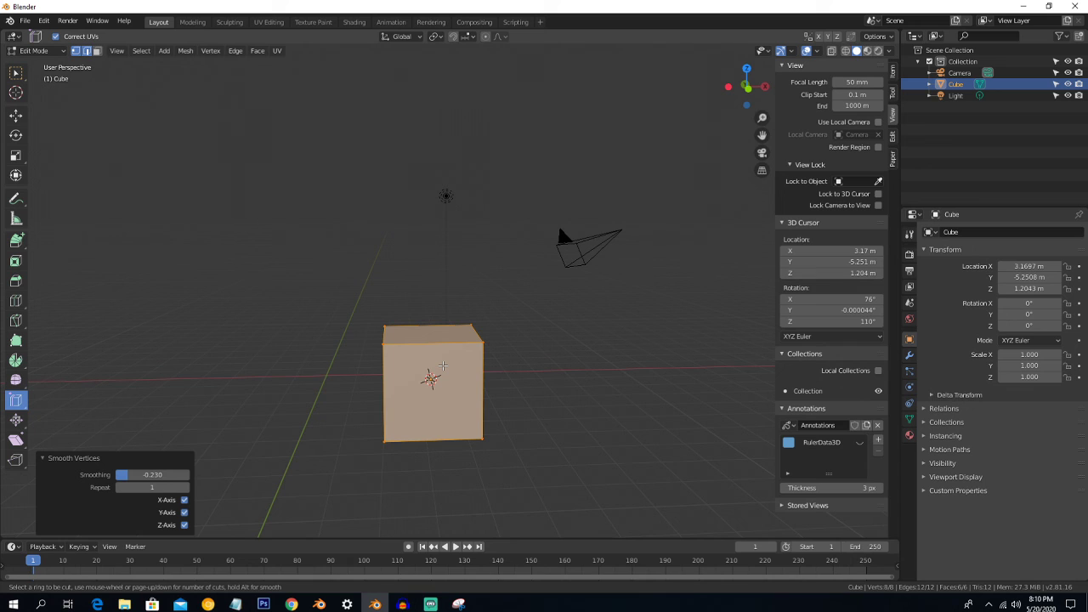
pyautogui.click(438, 357)
pyautogui.rightClick(440, 352)
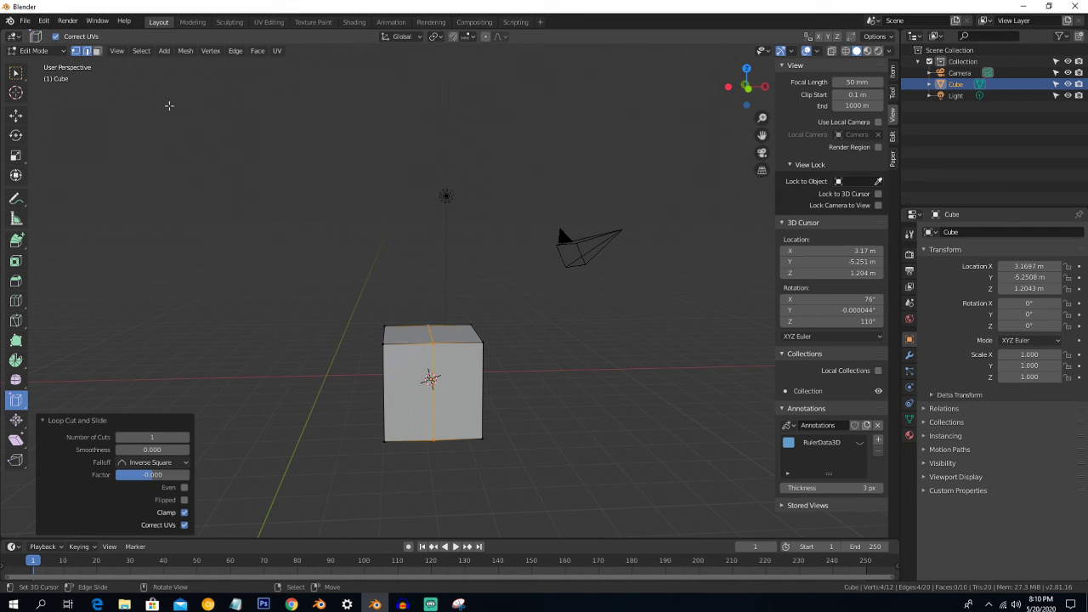
# - Switch to edge selection and try sliding the centre edge on the cube's upper face
pyautogui.click(86, 51)
pyautogui.click(432, 334)
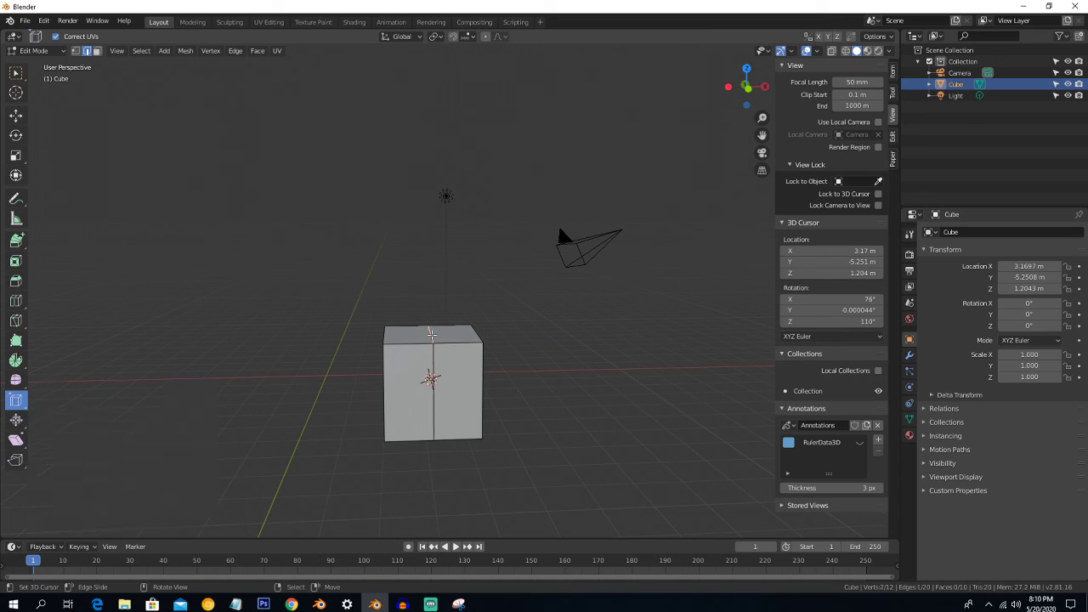
pyautogui.press('g')
pyautogui.press('g')
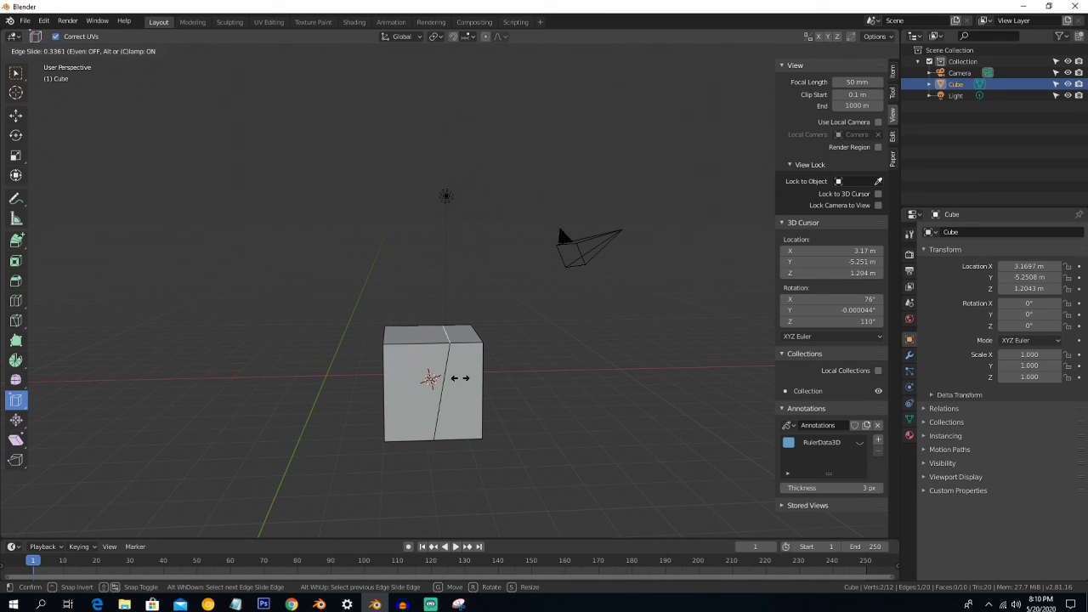
# - Slide the centre edge of the cube's front face sideways by a factor of about 0.18
pyautogui.click(434, 382)
pyautogui.press('g')
pyautogui.press('g')
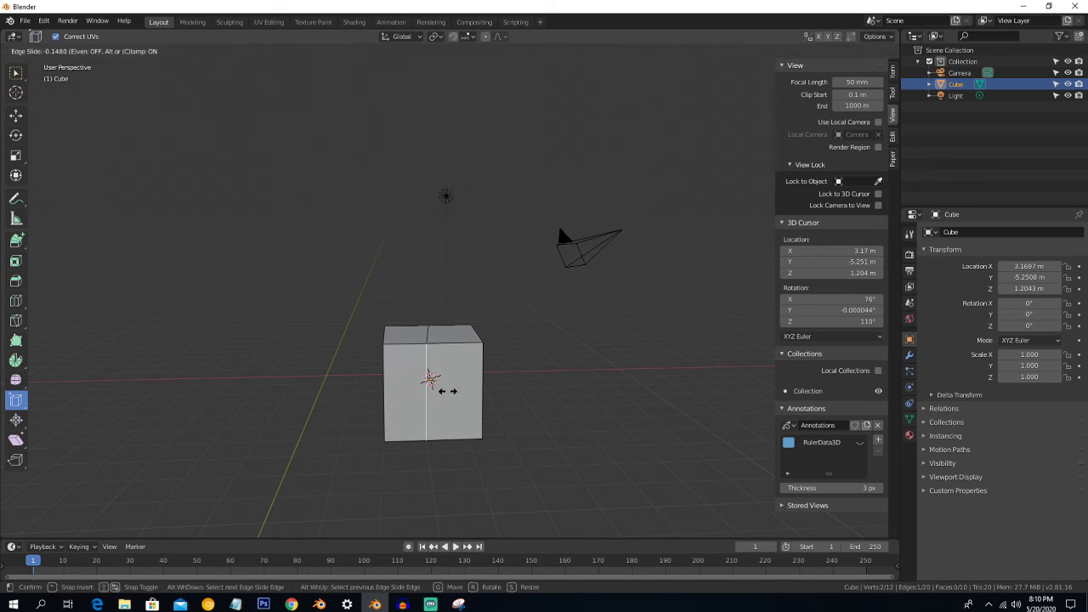
pyautogui.click(466, 406)
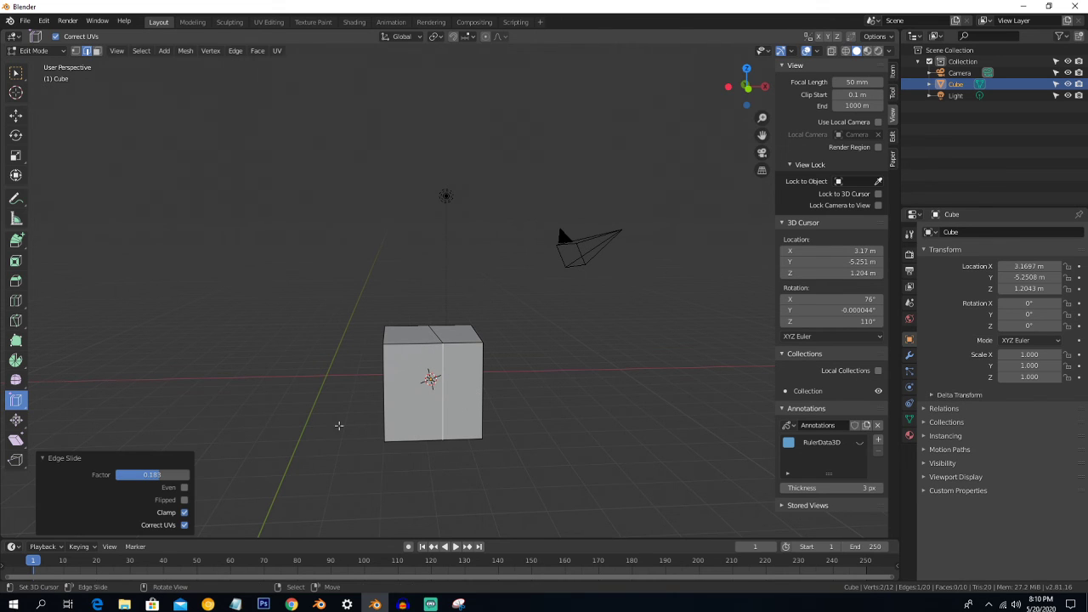